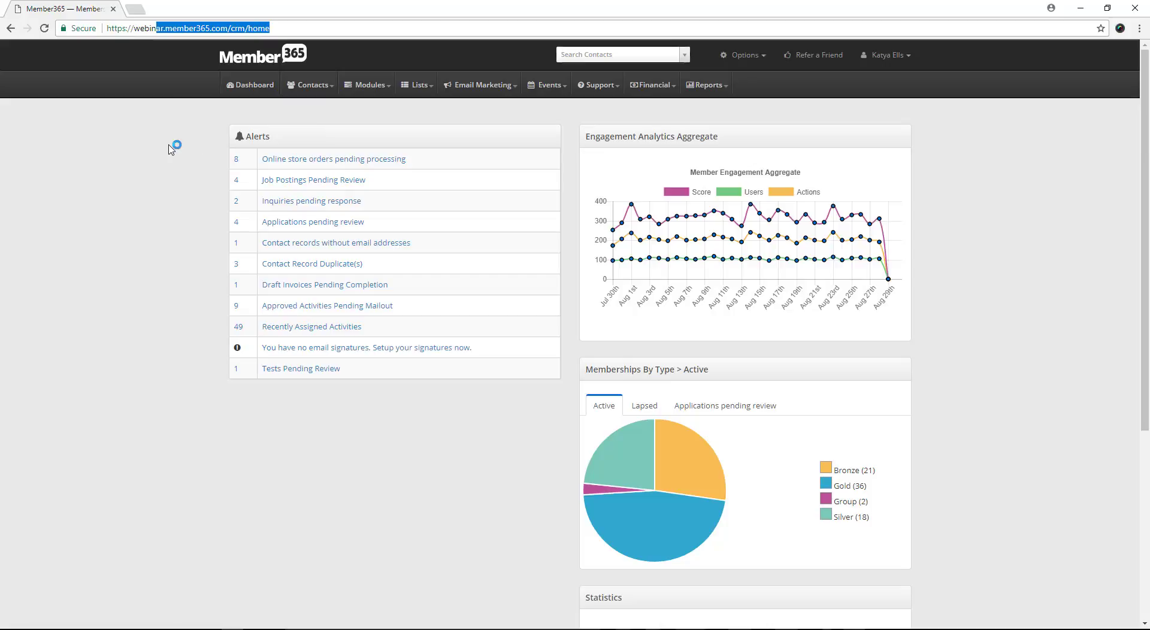
Open the beta version of the email marketing module.
{"action": "left_click", "coordinate": [173, 147]}
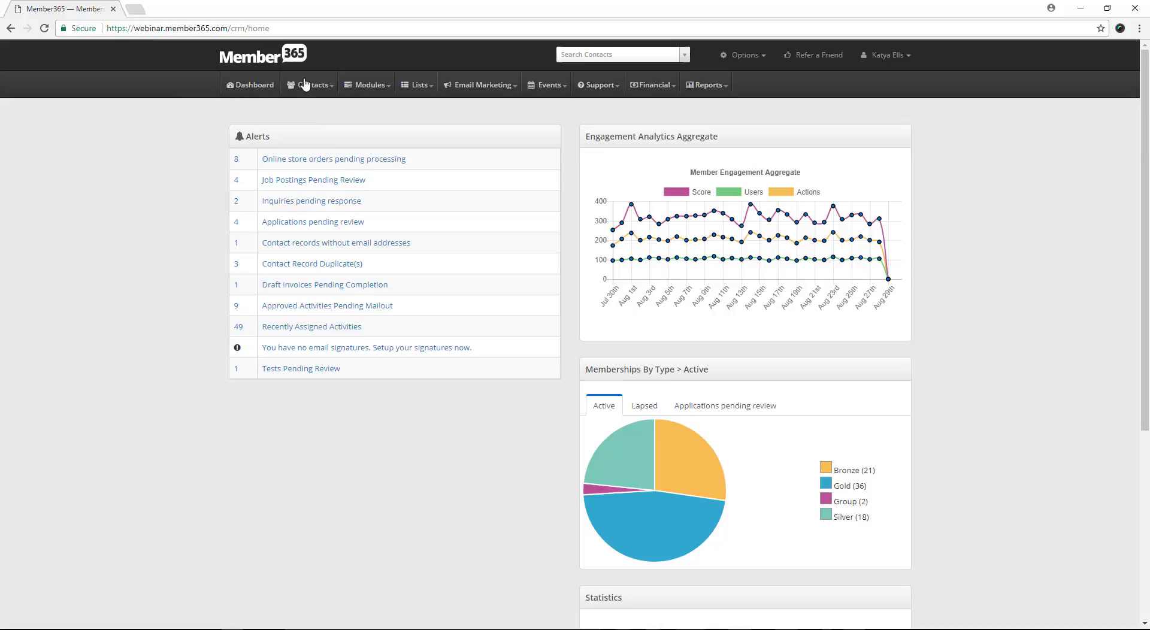
{"action": "left_click", "coordinate": [487, 85]}
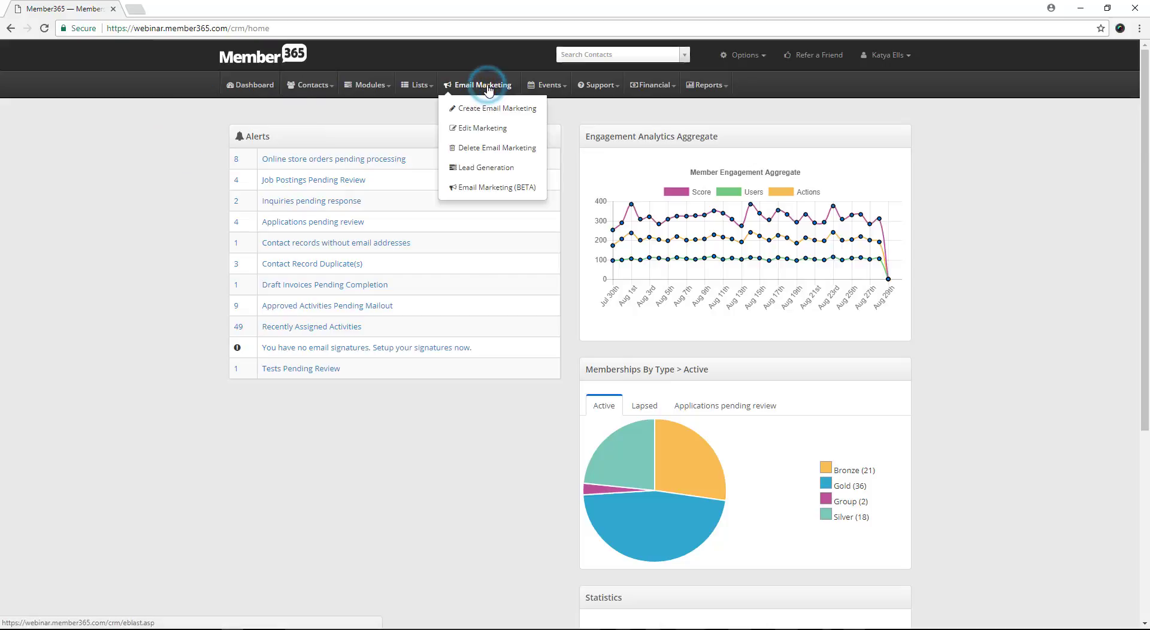
{"action": "left_click", "coordinate": [523, 190]}
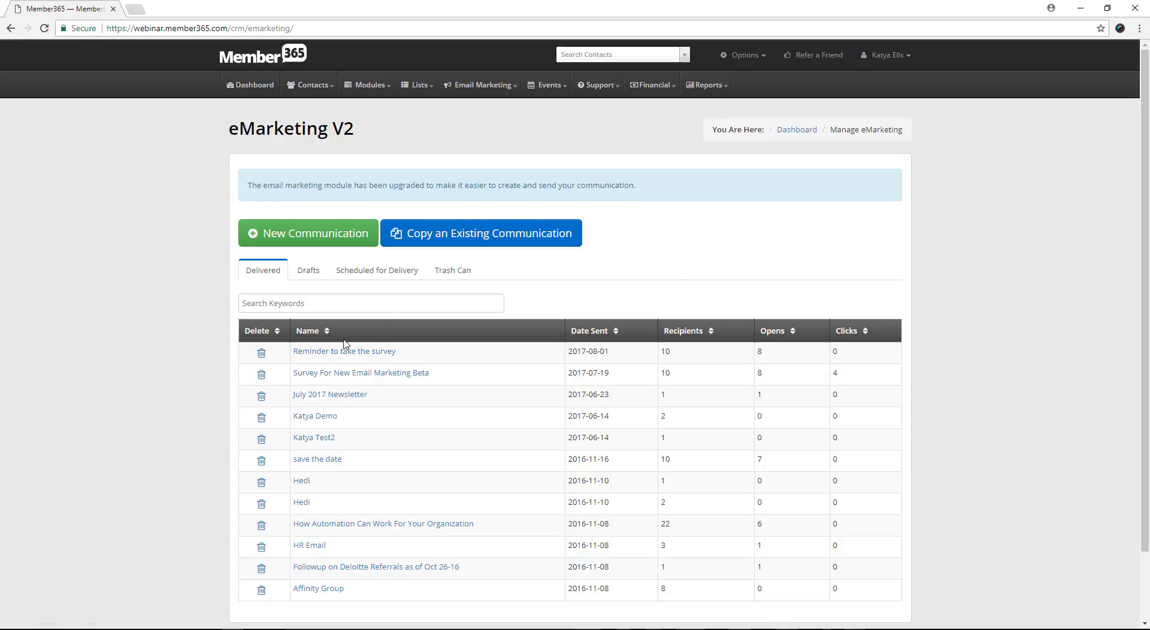
Review the draft, scheduled and trashed communications.
{"action": "left_click", "coordinate": [306, 267]}
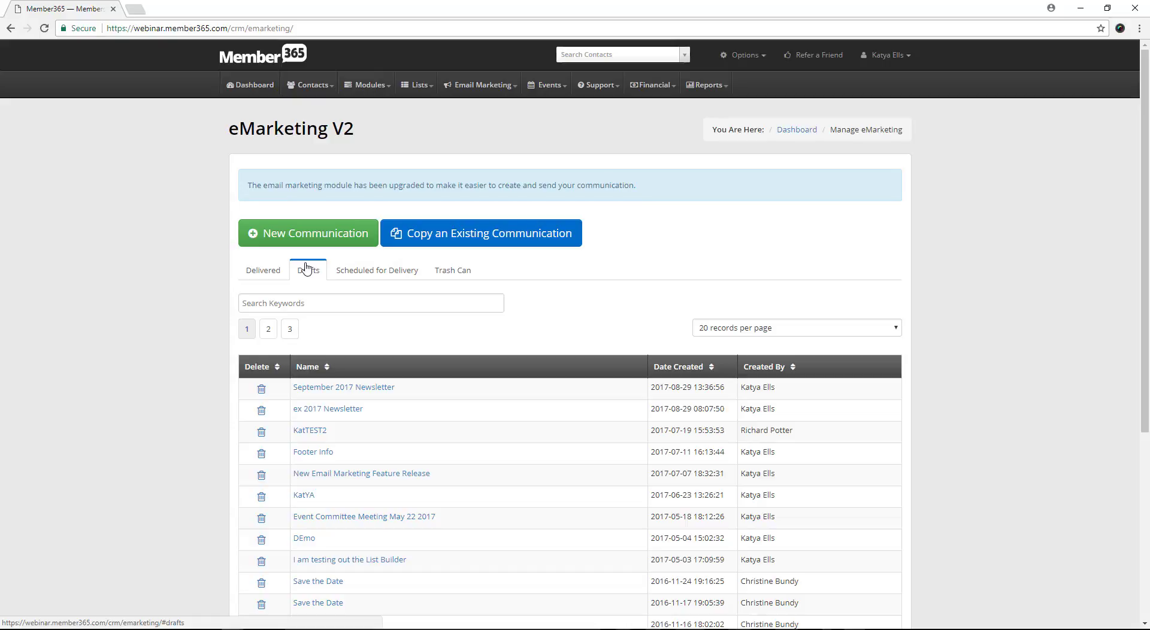
{"action": "left_click", "coordinate": [345, 273]}
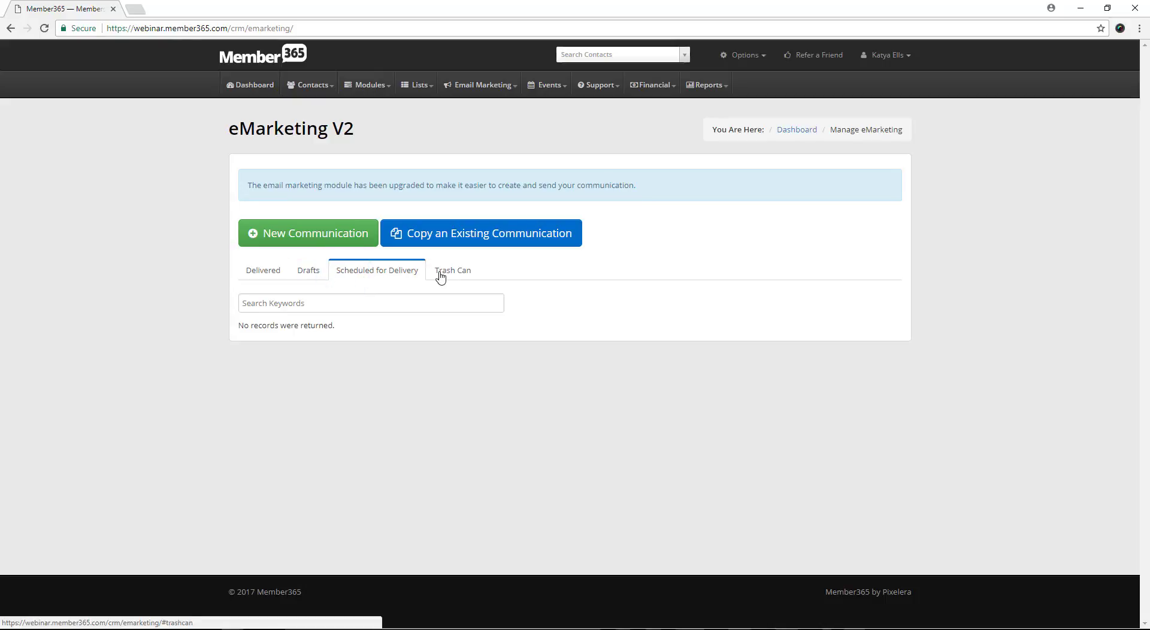
{"action": "left_click", "coordinate": [440, 275]}
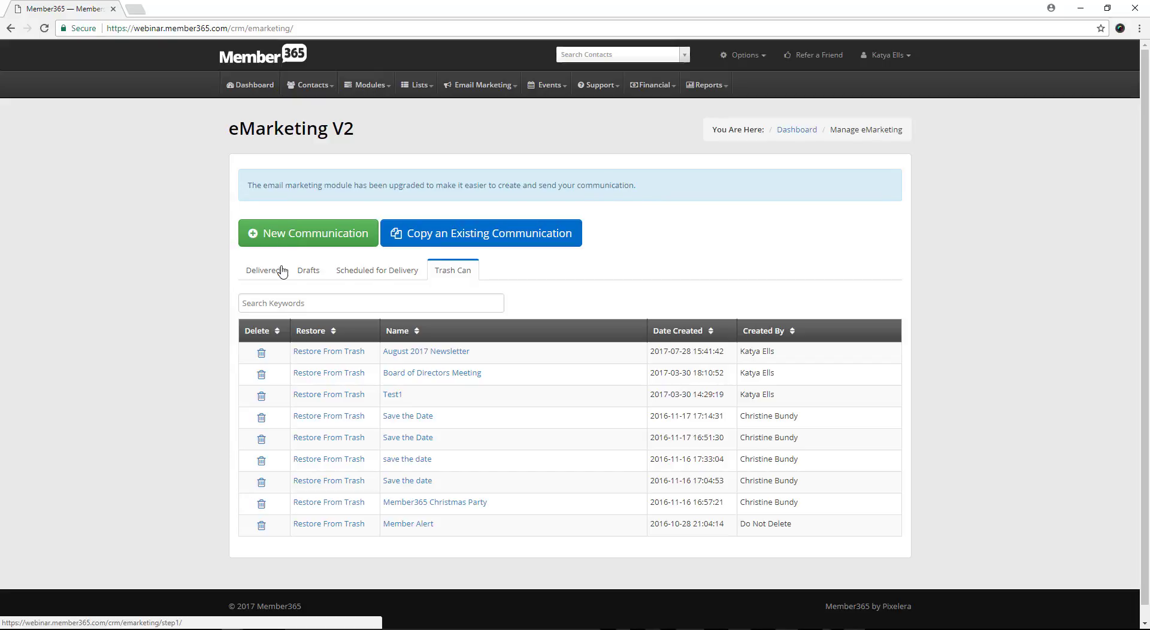
Open the September 2017 Newsletter draft, check its name and subject details, and go to its content editor.
{"action": "left_click", "coordinate": [311, 269]}
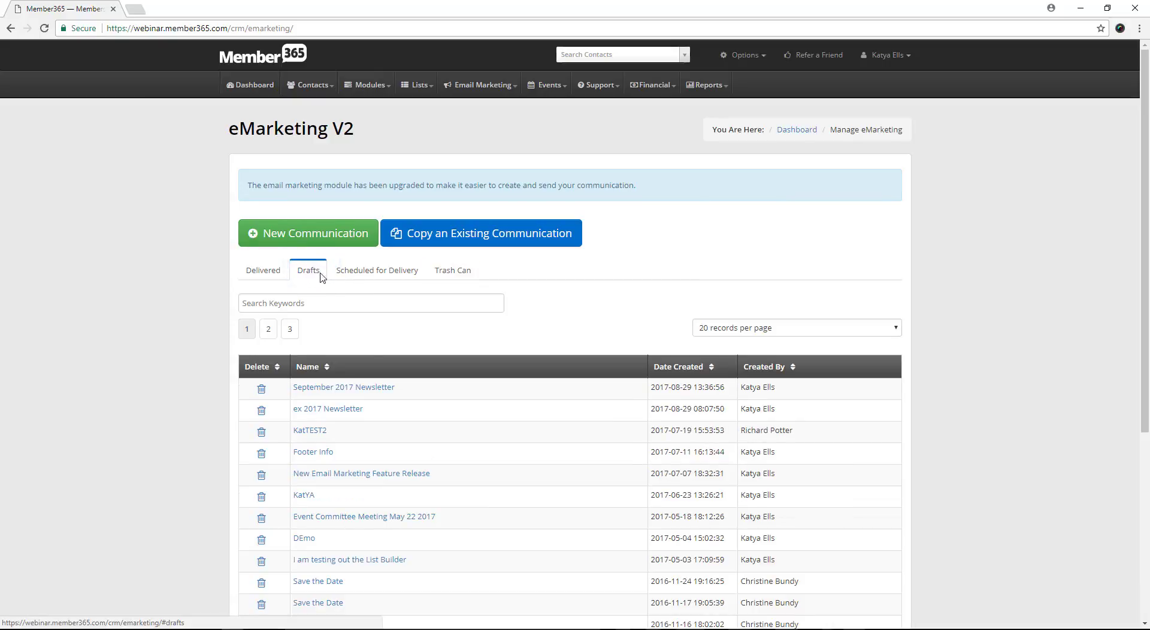
{"action": "left_click", "coordinate": [322, 390]}
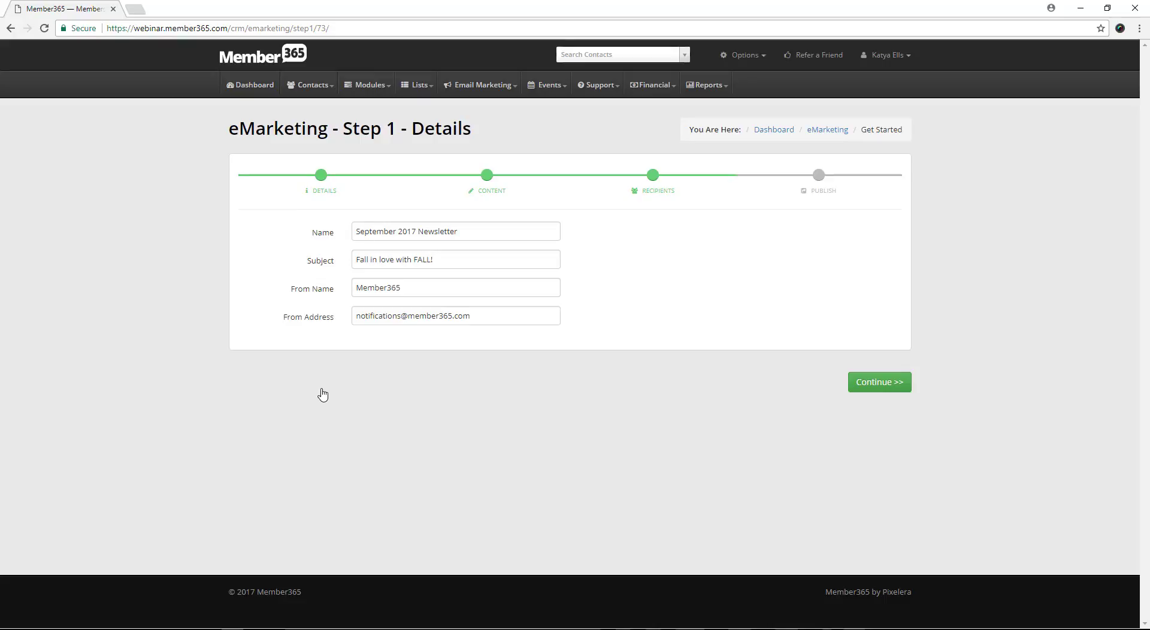
{"action": "left_click", "coordinate": [465, 229]}
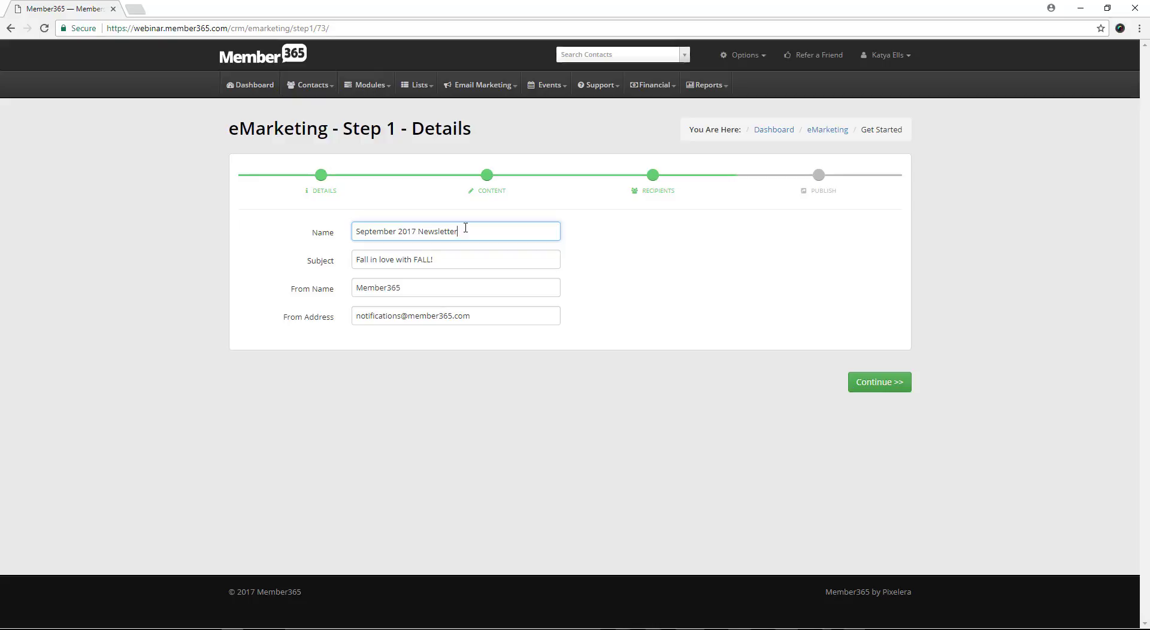
{"action": "left_click", "coordinate": [484, 262]}
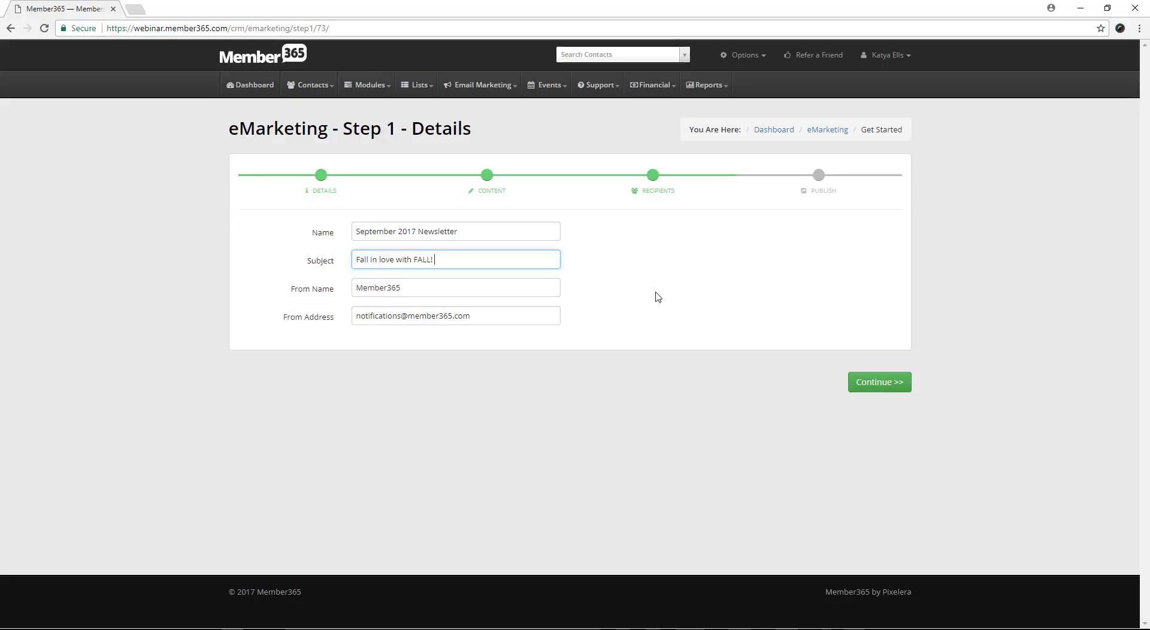
{"action": "left_click", "coordinate": [486, 179]}
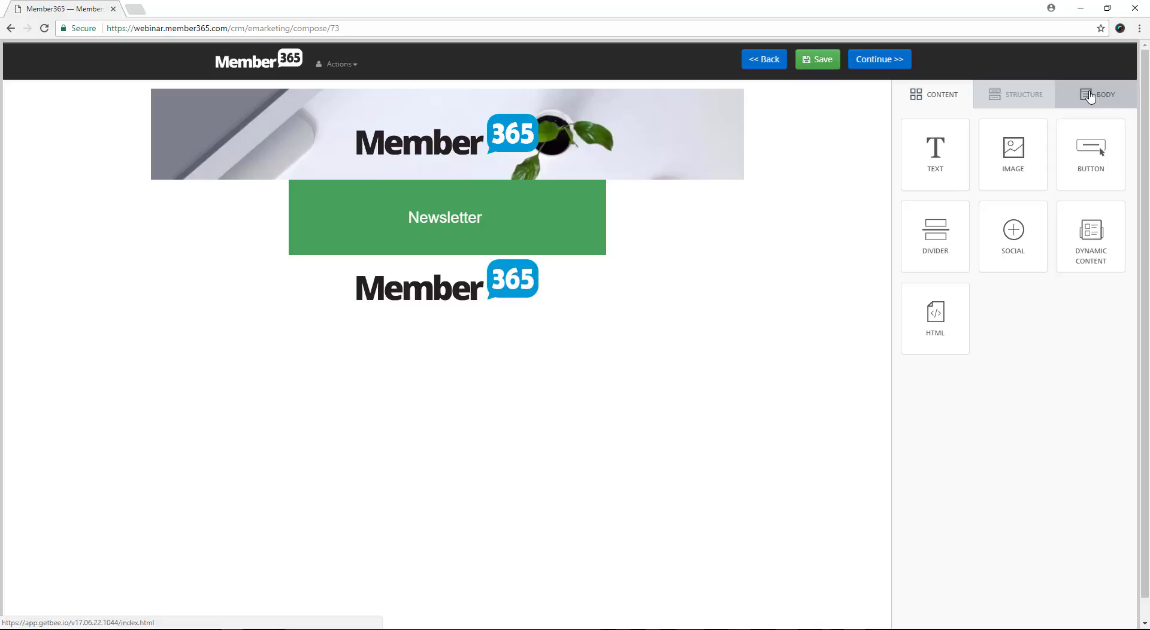
Add a single-column row above the banner and place a text block in it.
{"action": "left_click", "coordinate": [986, 100]}
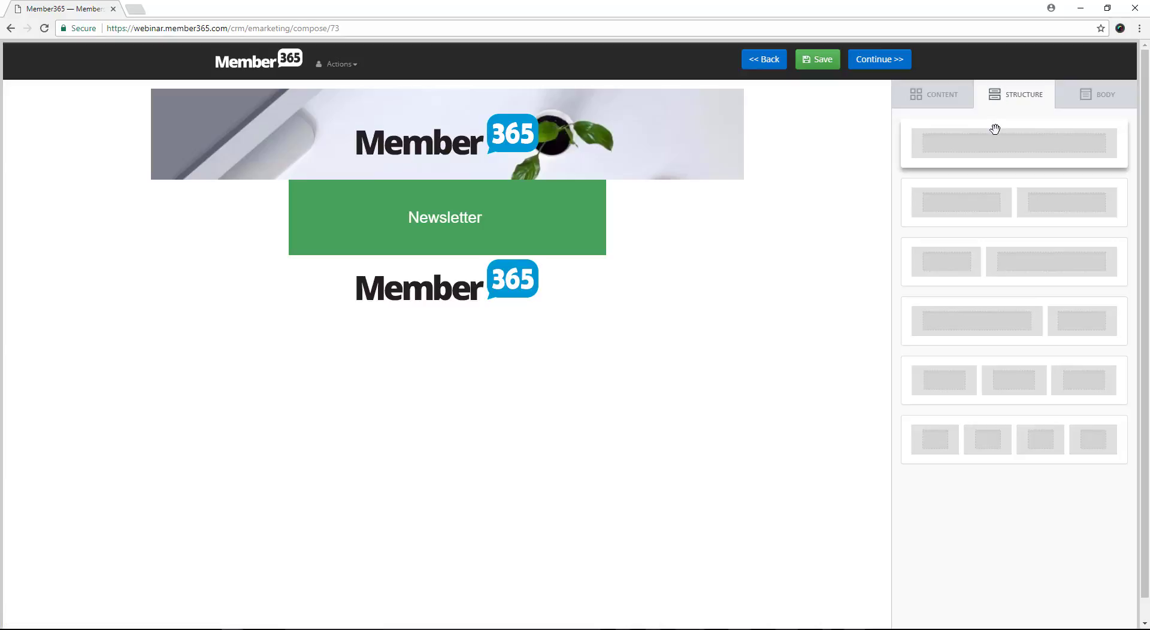
{"action": "left_click_drag", "start_coordinate": [994, 129], "coordinate": [396, 98]}
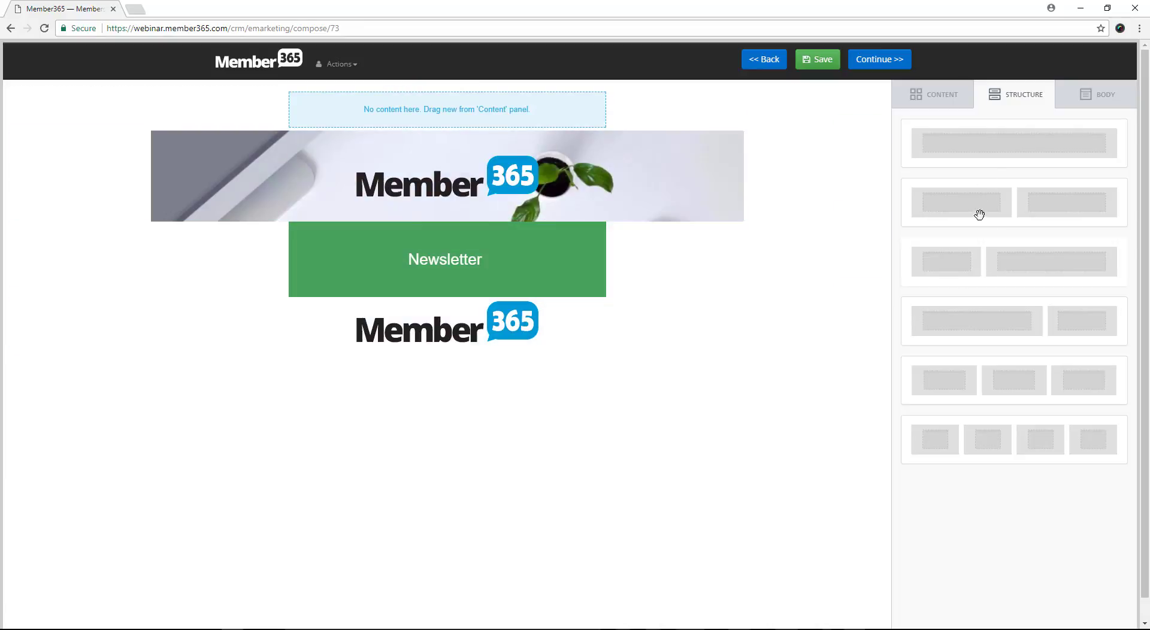
{"action": "left_click", "coordinate": [923, 106]}
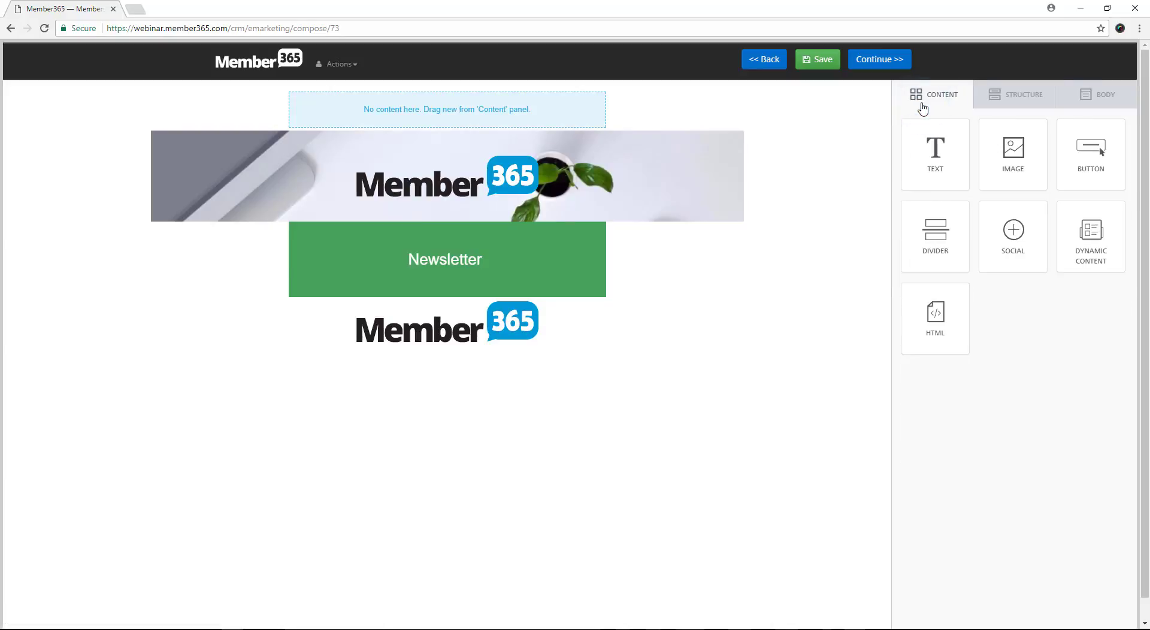
{"action": "left_click_drag", "start_coordinate": [946, 146], "coordinate": [409, 100]}
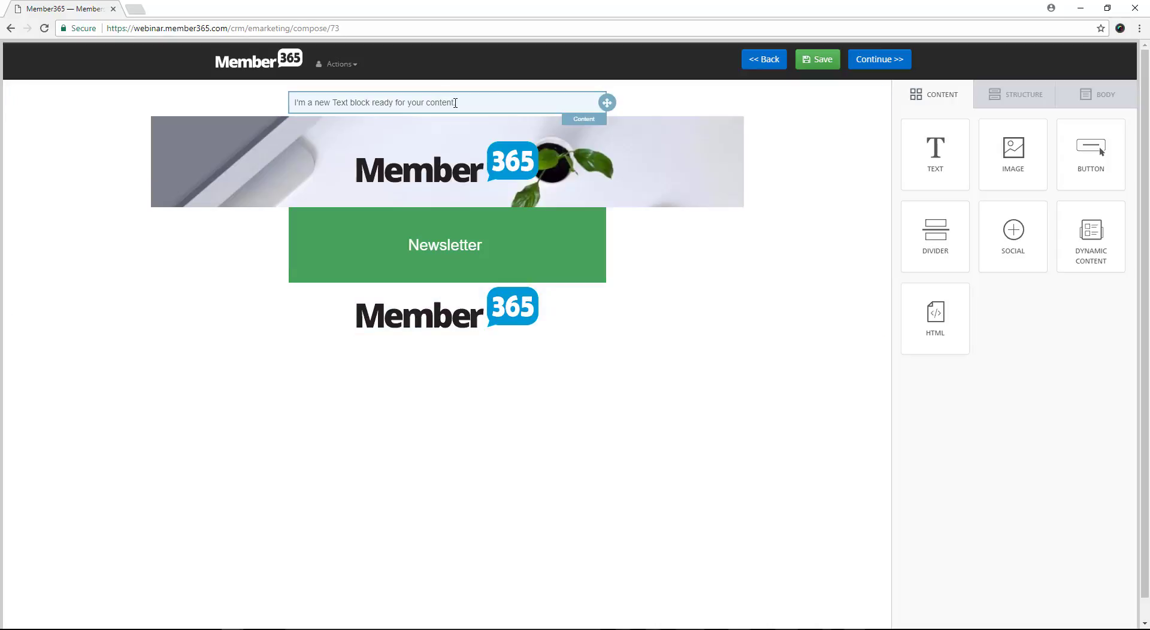
Replace the text block's placeholder with the greeting "Hello {FIRST_NAME}," using the merge tag for the recipient's first name.
{"action": "left_click", "coordinate": [455, 103]}
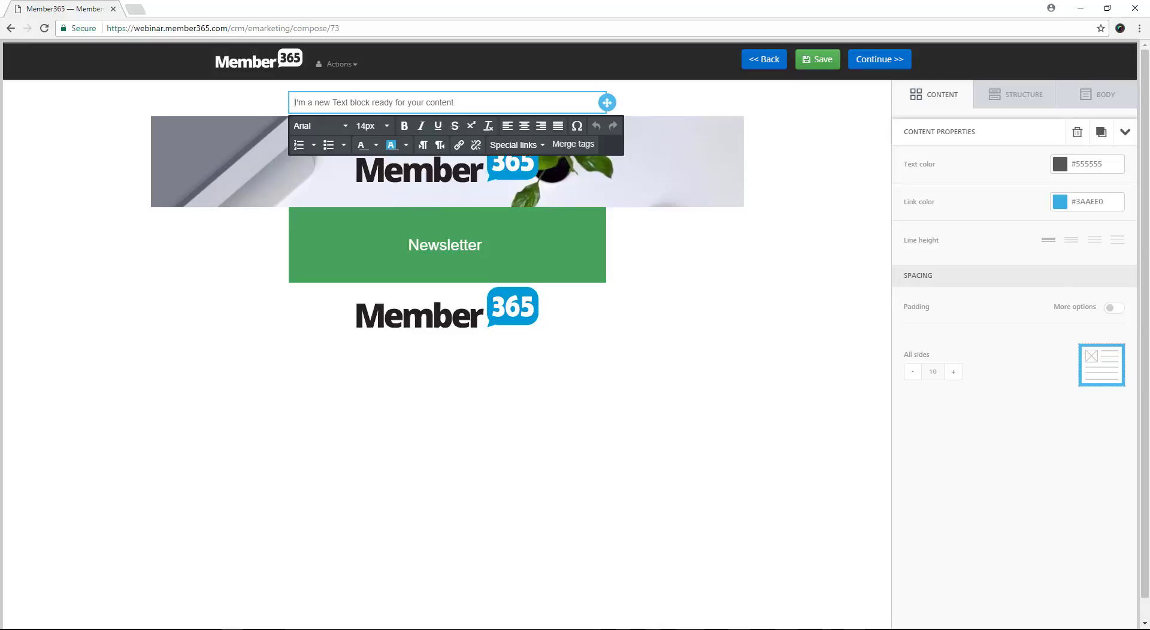
{"action": "left_click", "coordinate": [467, 103]}
{"action": "left_click_drag", "start_coordinate": [466, 103], "coordinate": [295, 107]}
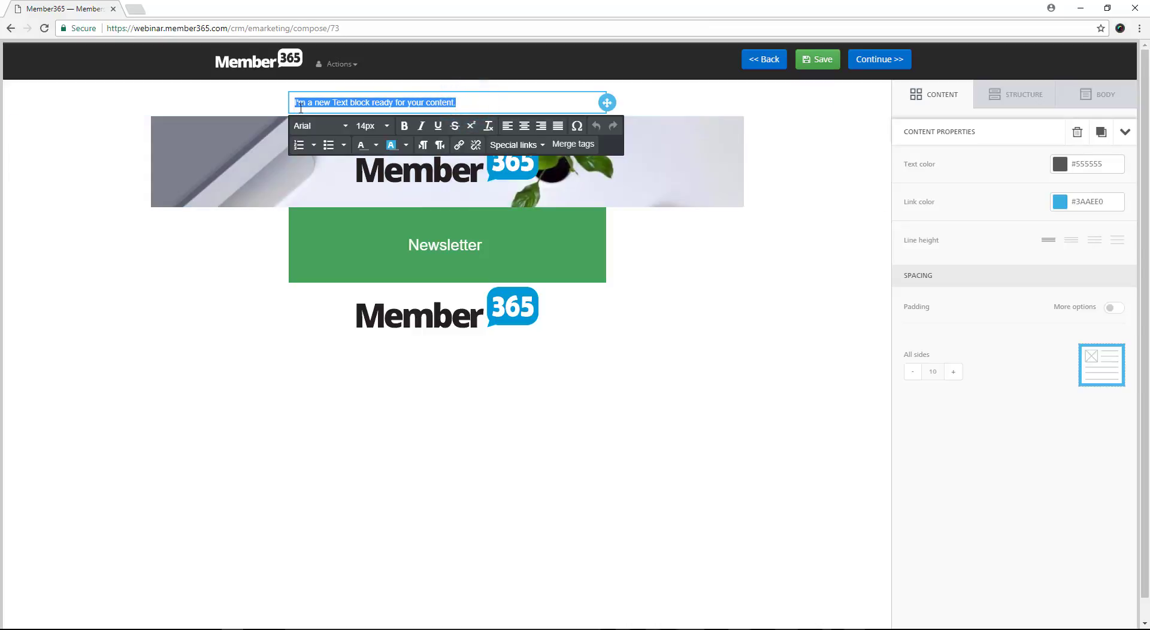
{"action": "type", "text": "He"}
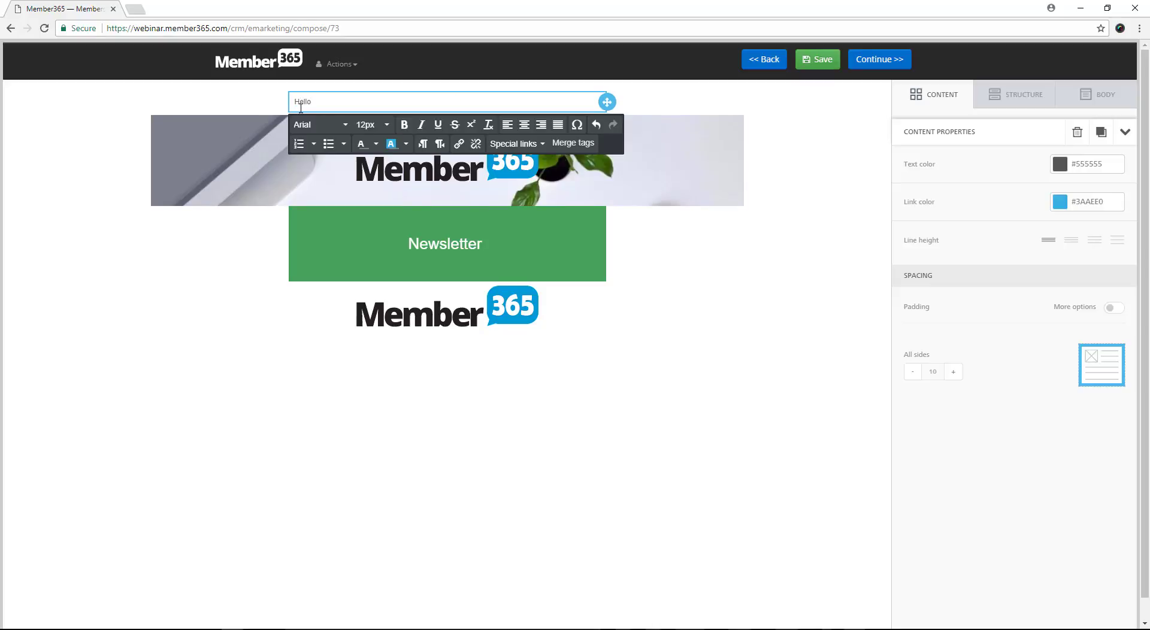
{"action": "type", "text": "llo"}
{"action": "left_click", "coordinate": [578, 145]}
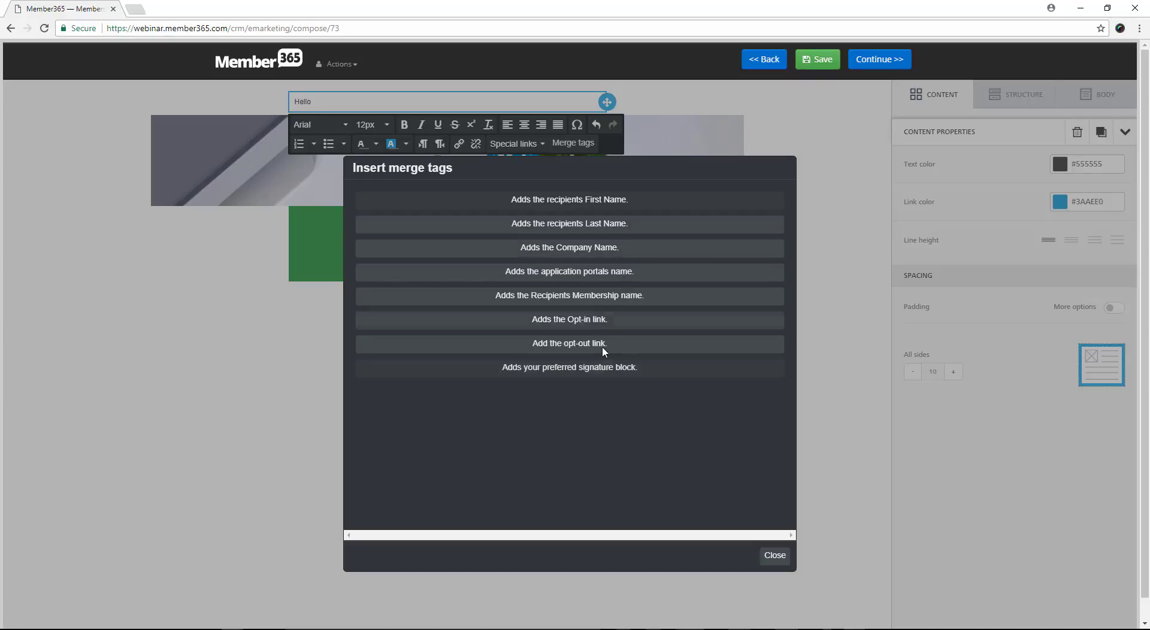
{"action": "left_click", "coordinate": [614, 203]}
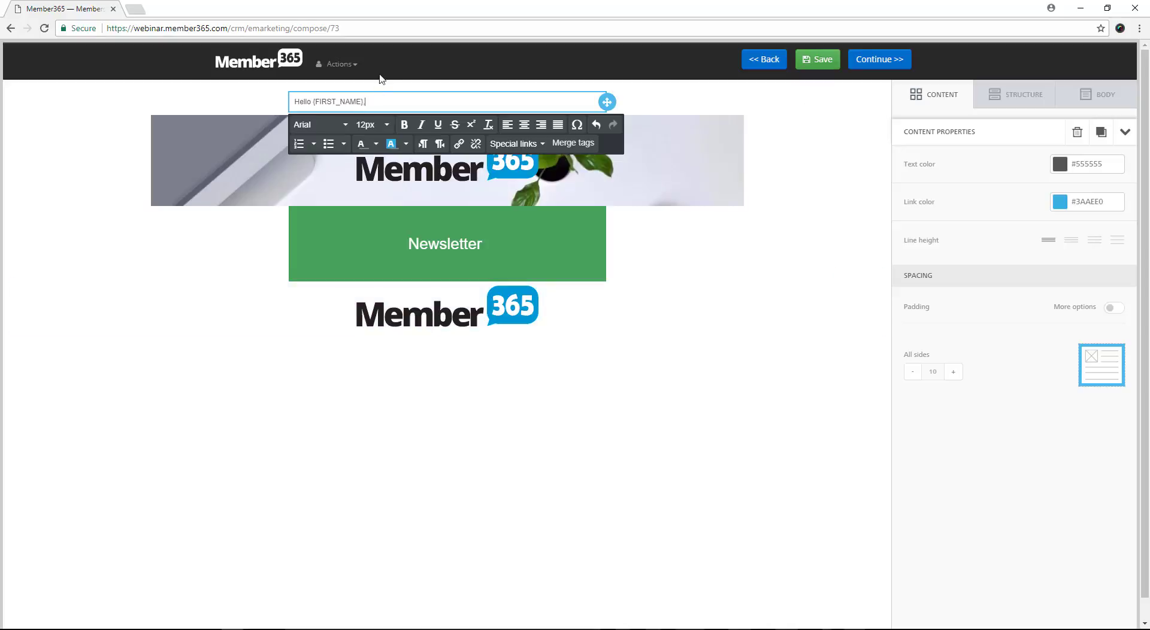
Set the greeting's font size to 16px.
{"action": "left_click_drag", "start_coordinate": [368, 101], "coordinate": [298, 113]}
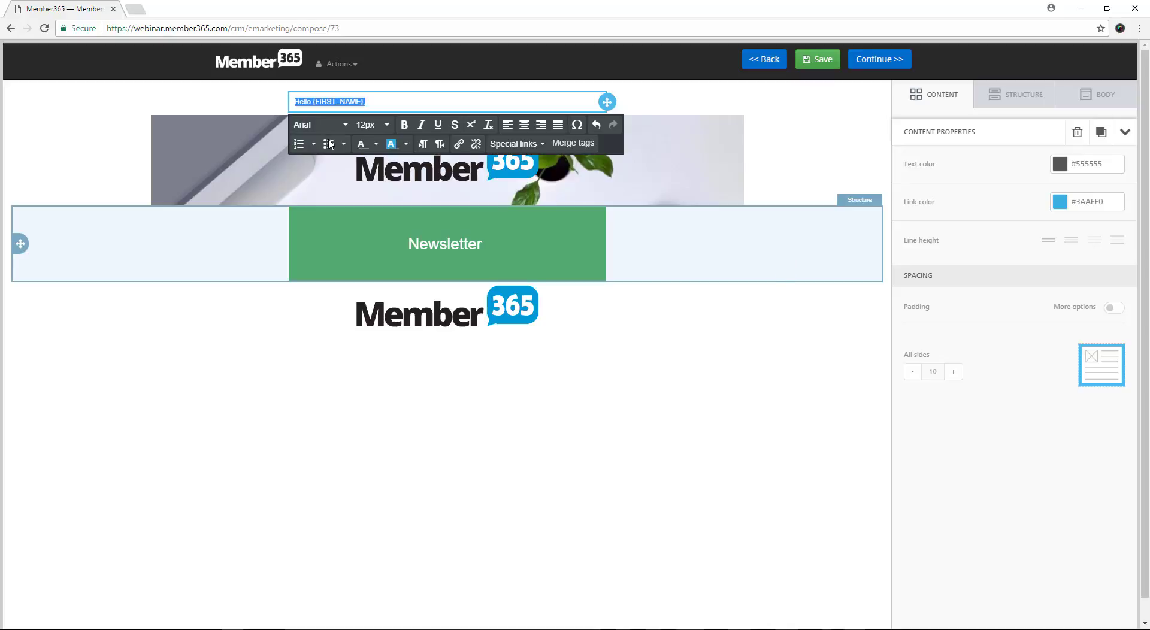
{"action": "left_click", "coordinate": [346, 125]}
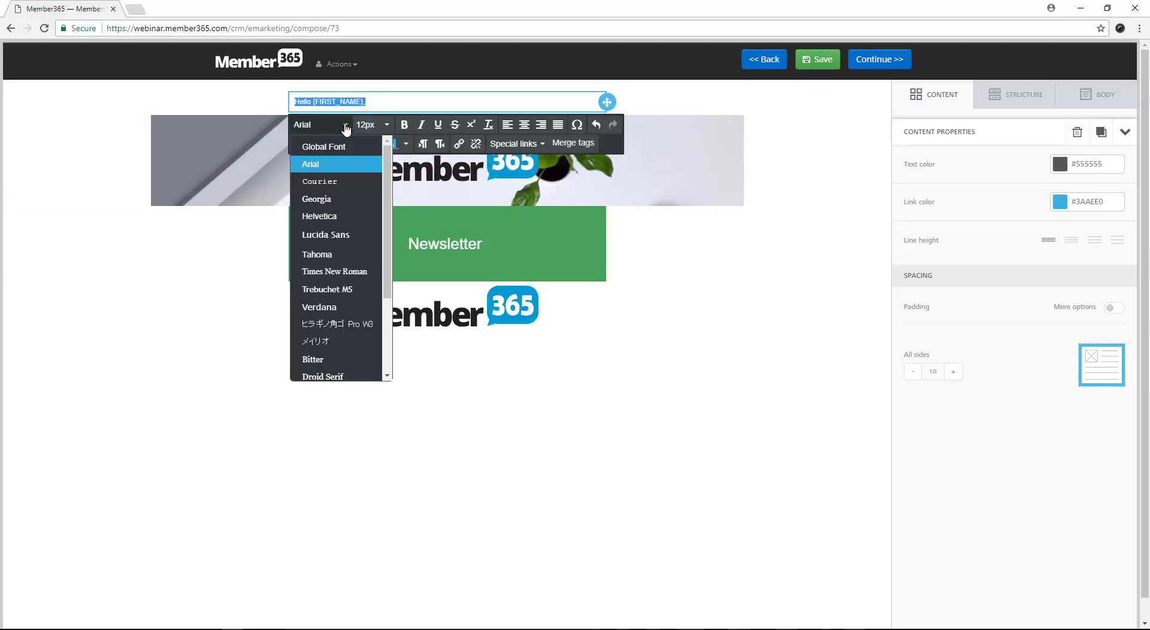
{"action": "left_click", "coordinate": [328, 257]}
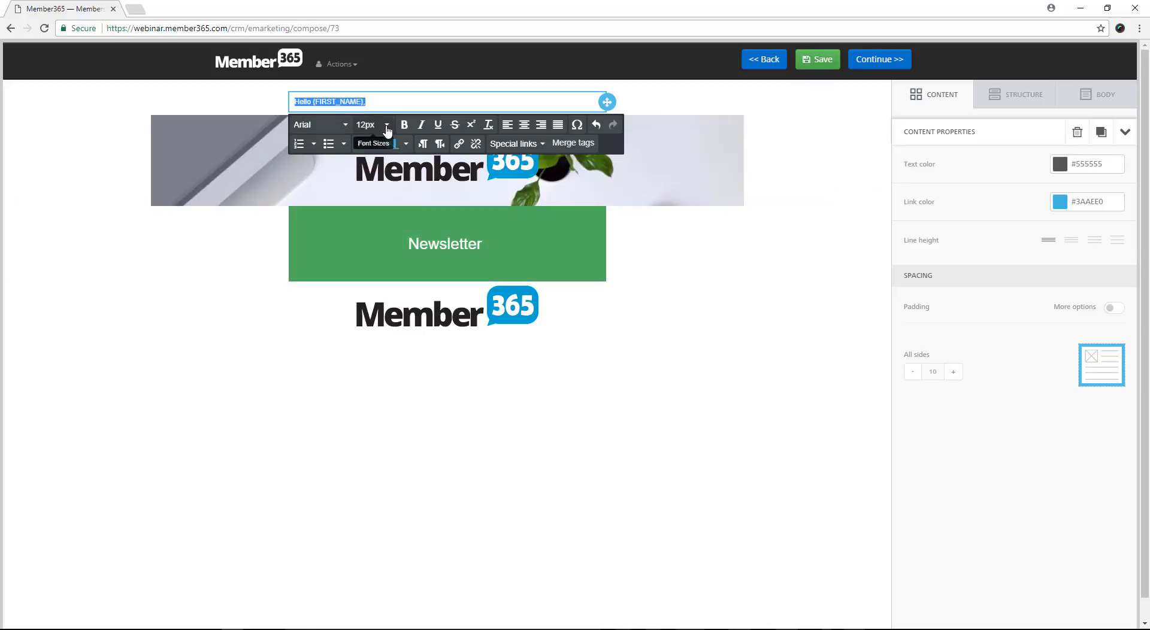
{"action": "left_click", "coordinate": [387, 126]}
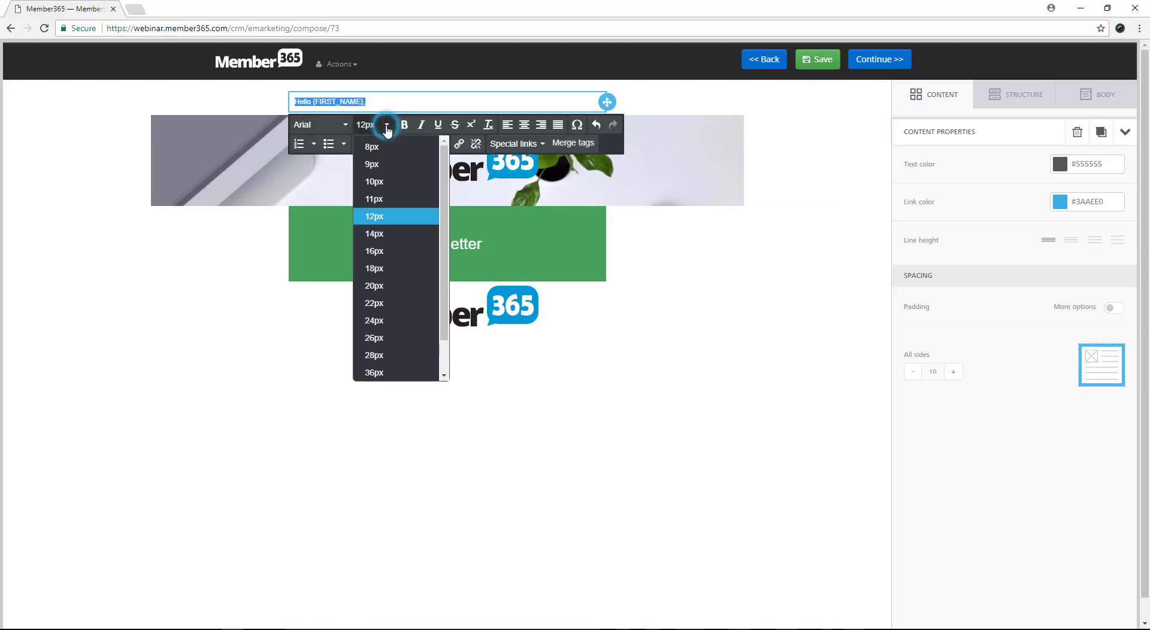
{"action": "left_click", "coordinate": [414, 249]}
{"action": "left_click", "coordinate": [718, 231]}
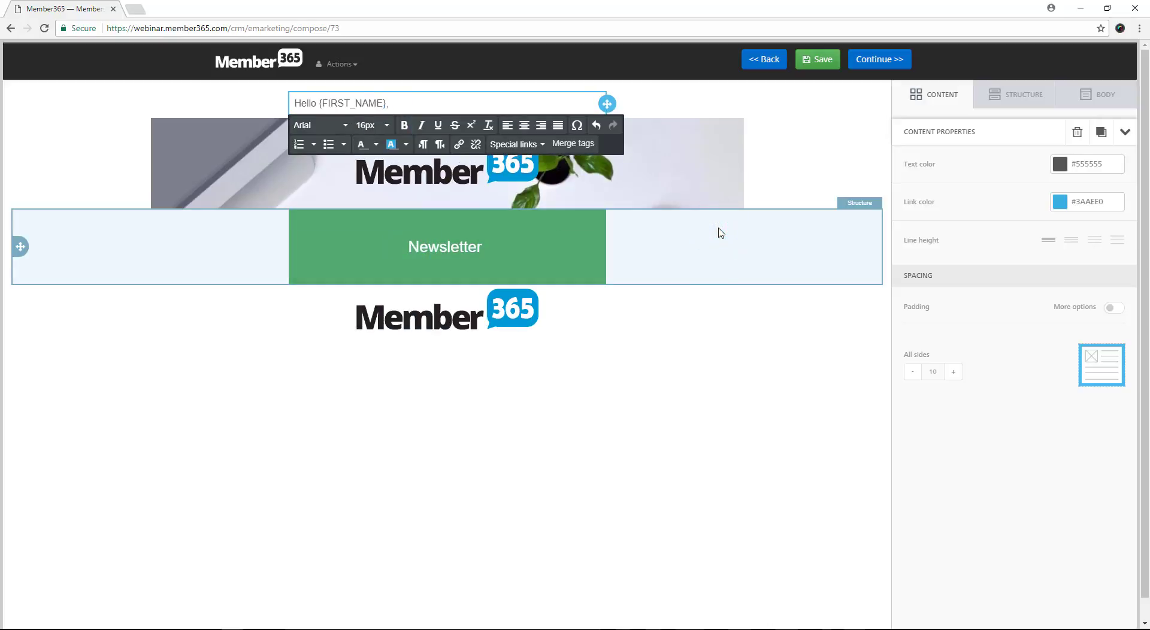
Examine the row properties of the banner row and the green Newsletter row.
{"action": "left_click", "coordinate": [701, 173]}
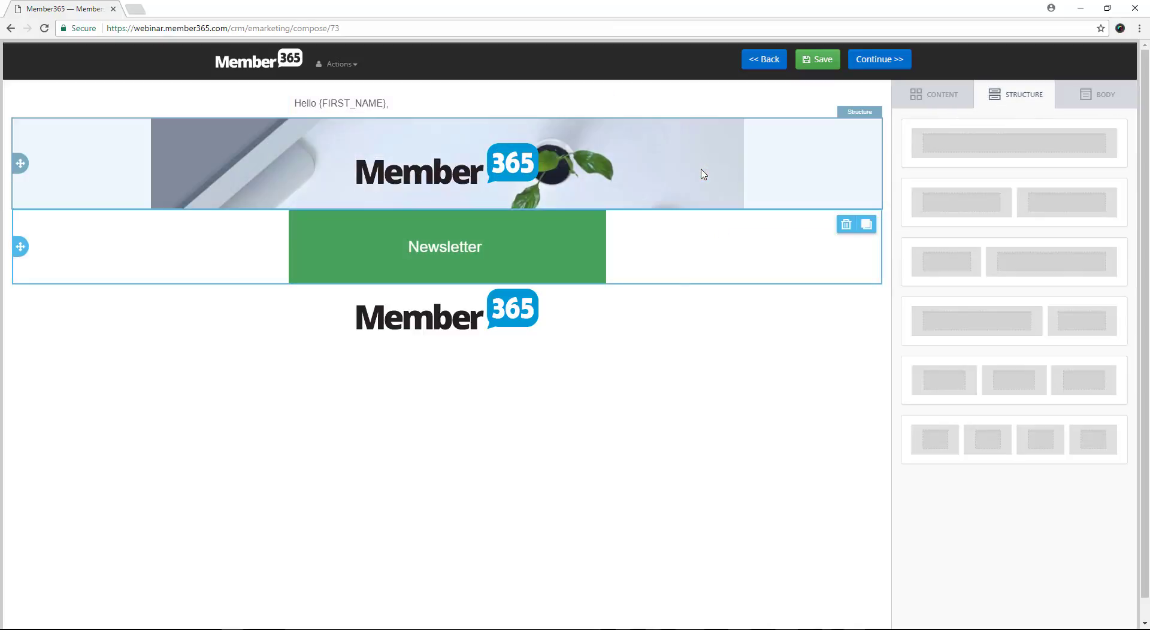
{"action": "left_click", "coordinate": [703, 175]}
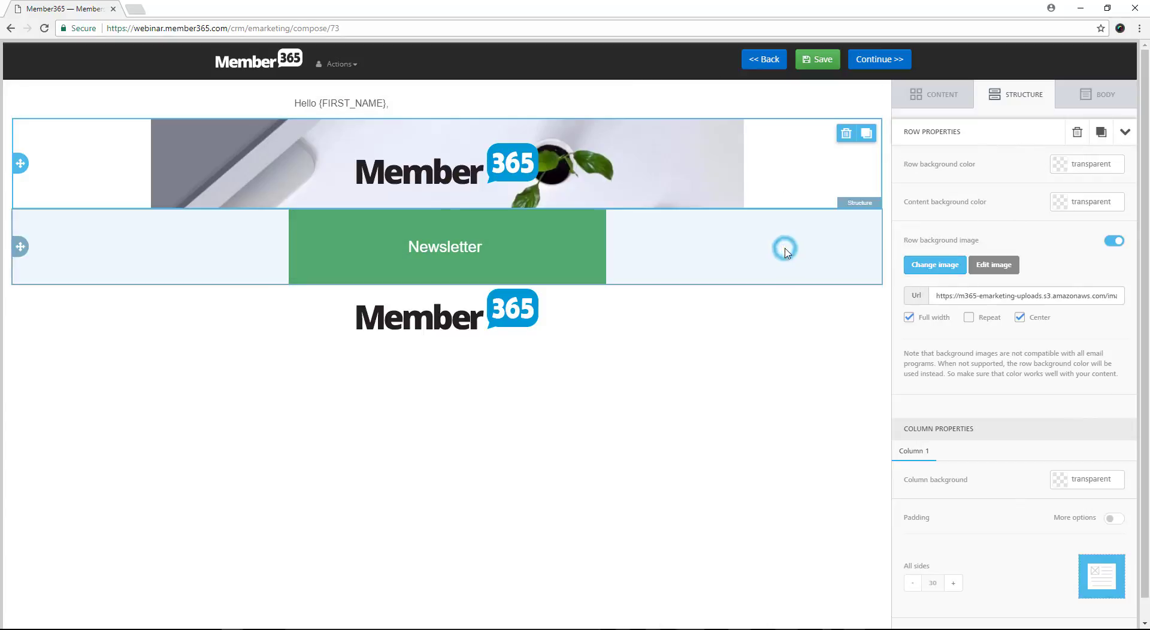
{"action": "left_click", "coordinate": [787, 252]}
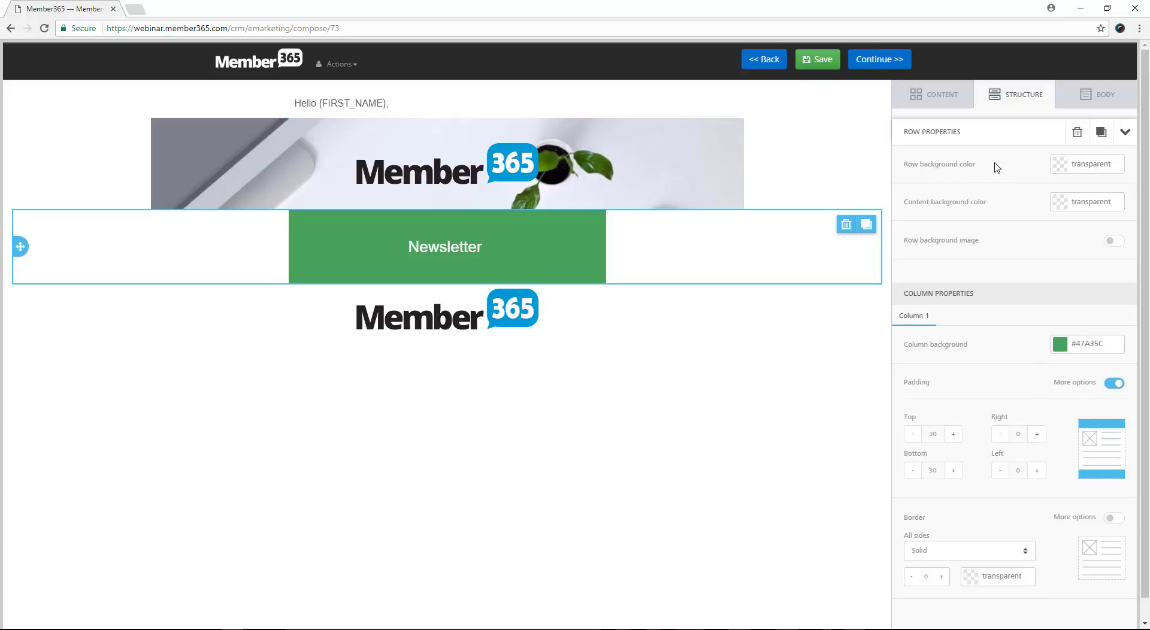
{"action": "left_click", "coordinate": [830, 149]}
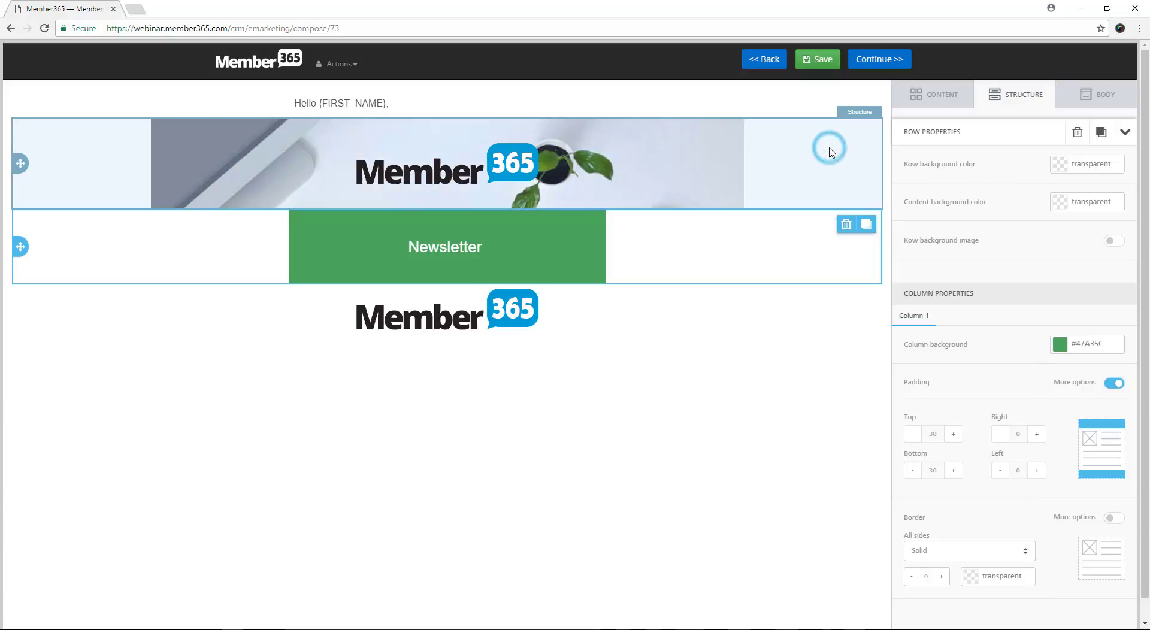
Open the file manager to change the banner row's background image and view the available import sources.
{"action": "left_click", "coordinate": [830, 153]}
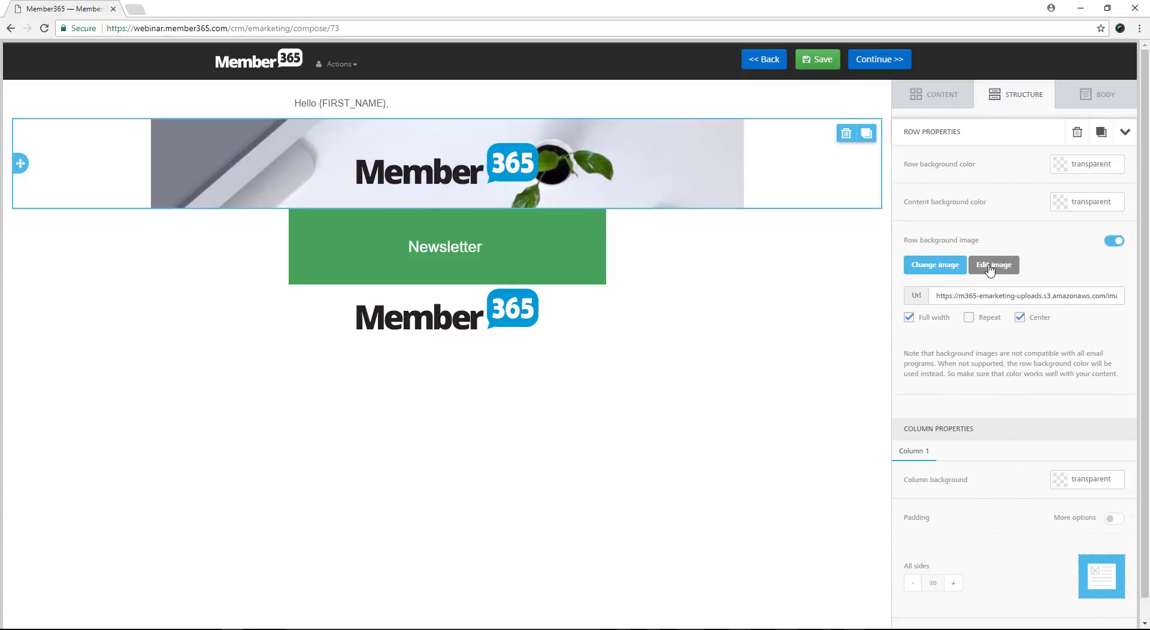
{"action": "left_click", "coordinate": [940, 274]}
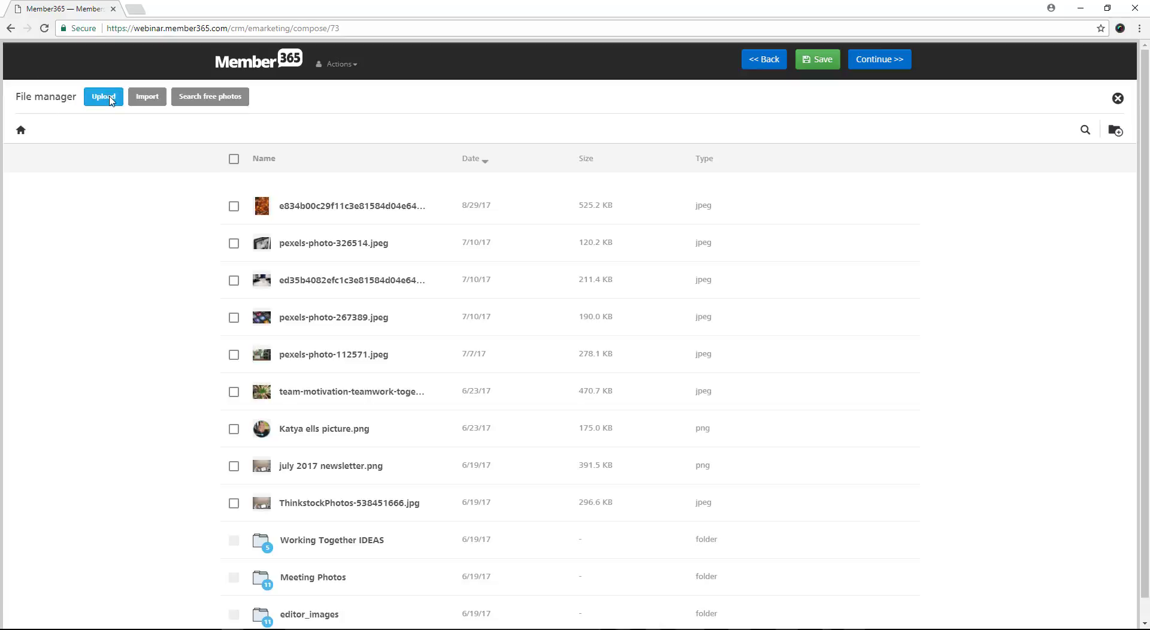
{"action": "left_click", "coordinate": [144, 100]}
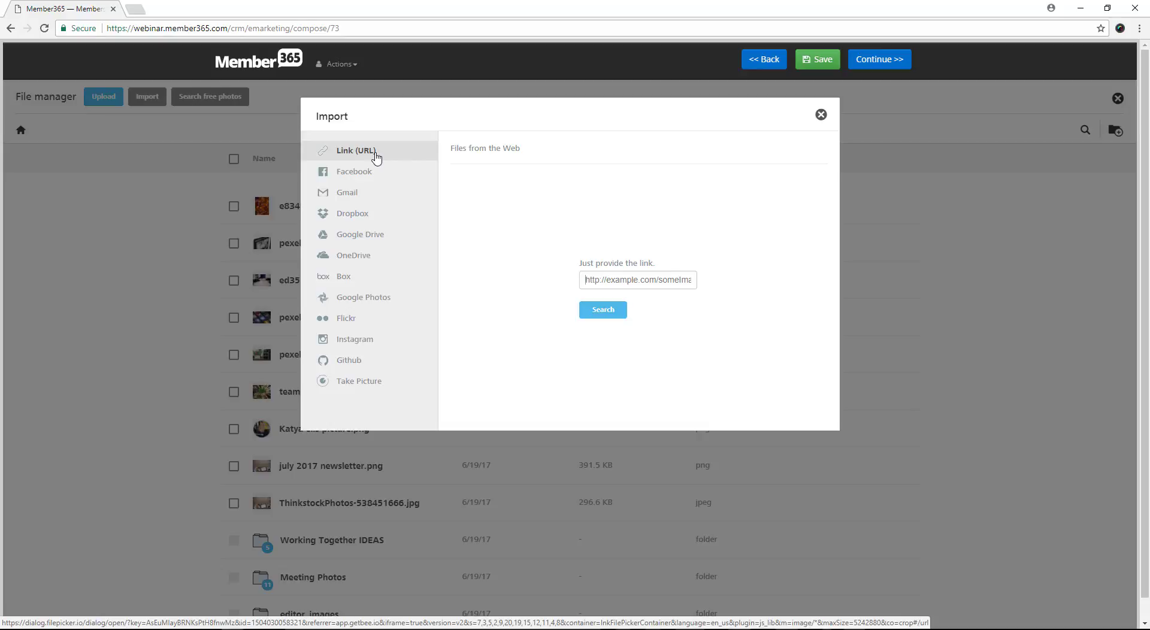
{"action": "left_click", "coordinate": [820, 115]}
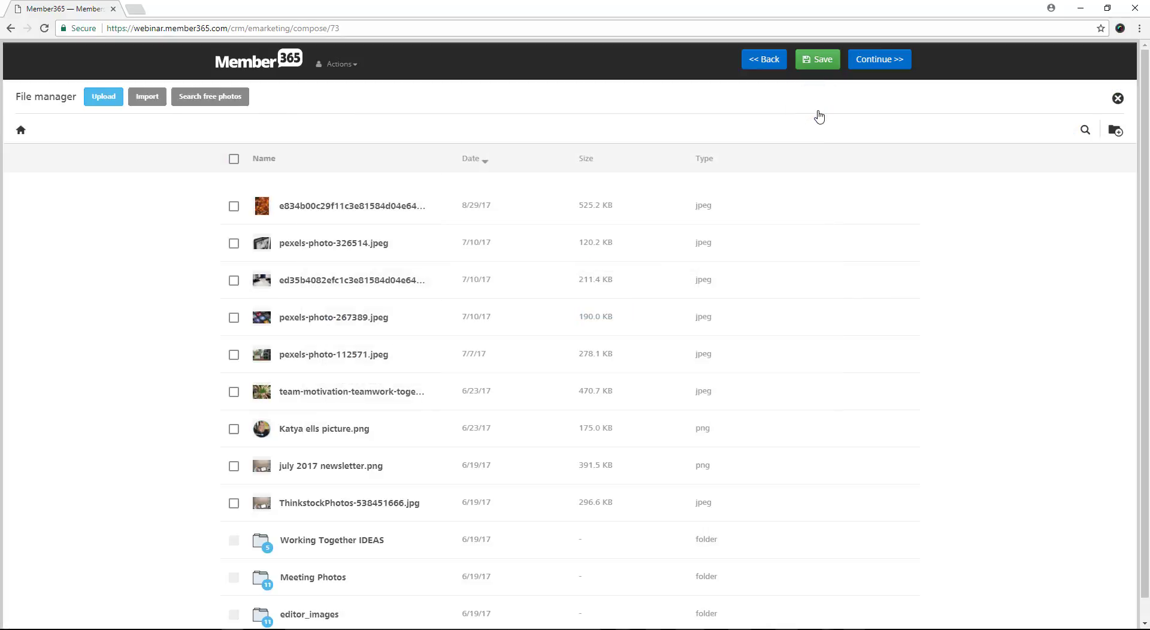
Search the free stock photo library for "fall".
{"action": "left_click", "coordinate": [222, 102]}
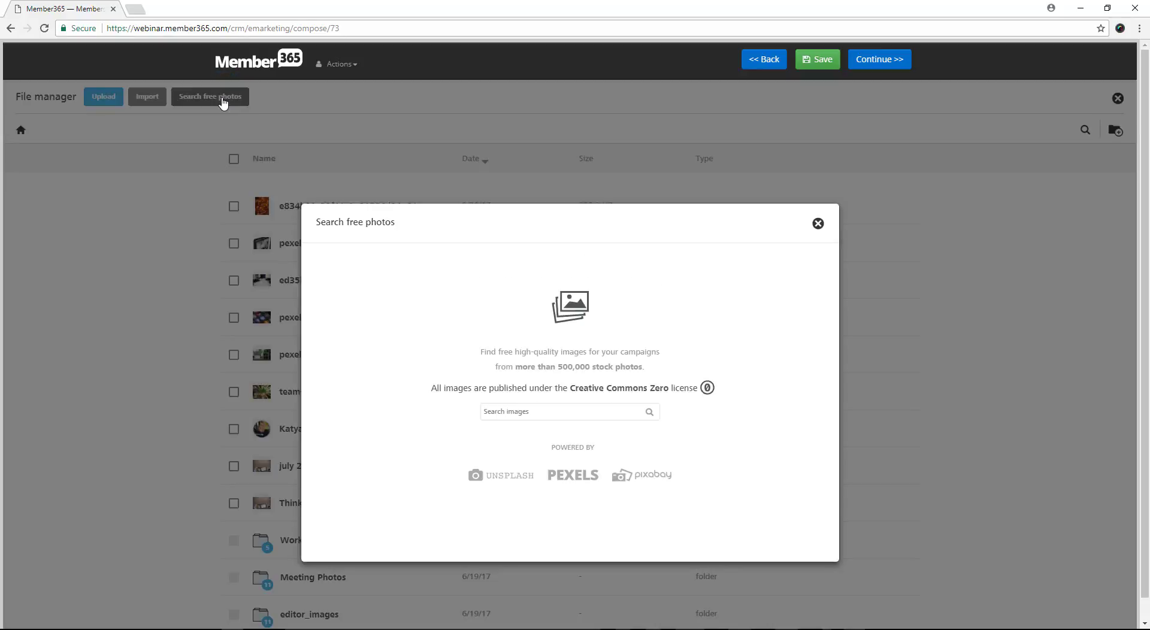
{"action": "left_click", "coordinate": [567, 412]}
{"action": "type", "text": "fa"}
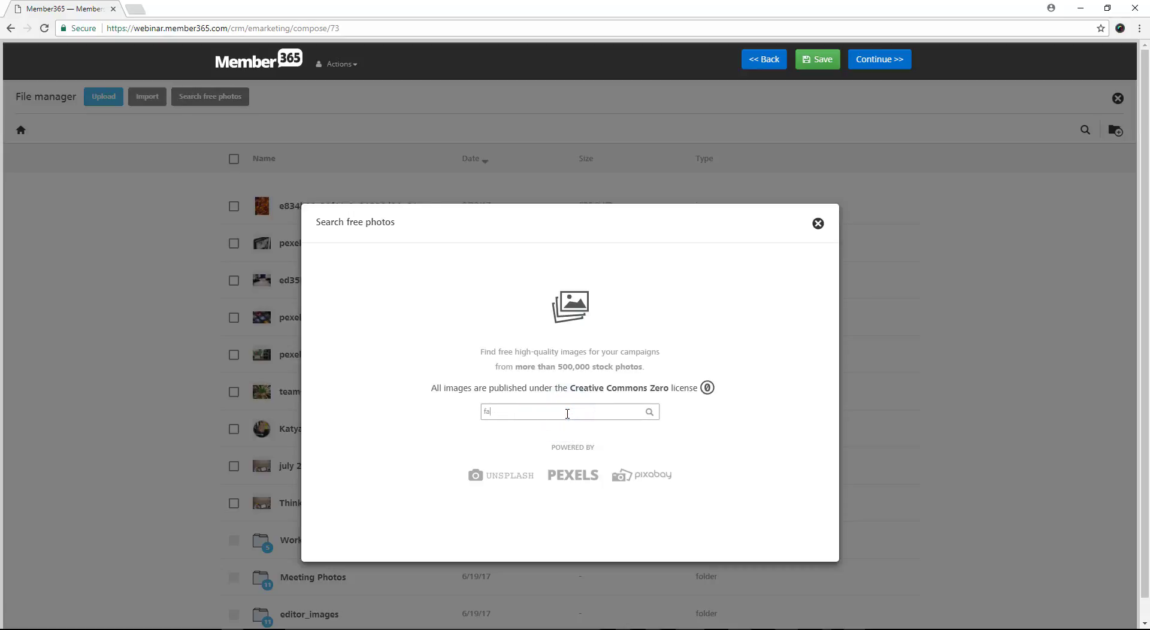
{"action": "type", "text": "ll"}
{"action": "key", "text": "Return"}
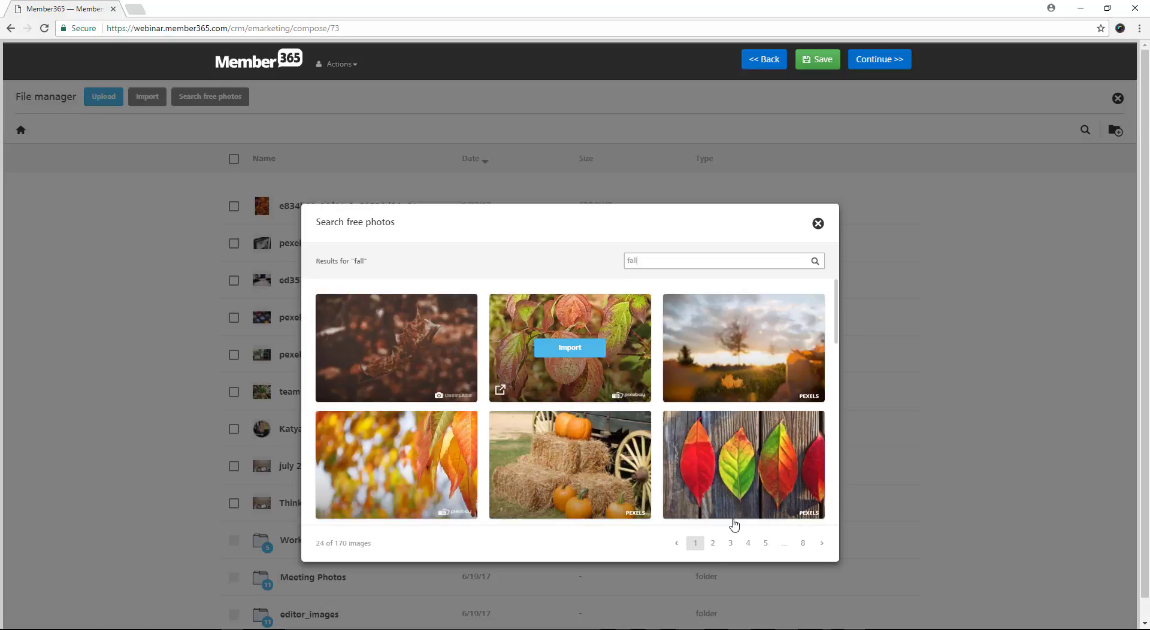
Import the stock photo of orange autumn leaves on branches and insert it as the banner row's background image.
{"action": "mouse_move", "coordinate": [678, 483]}
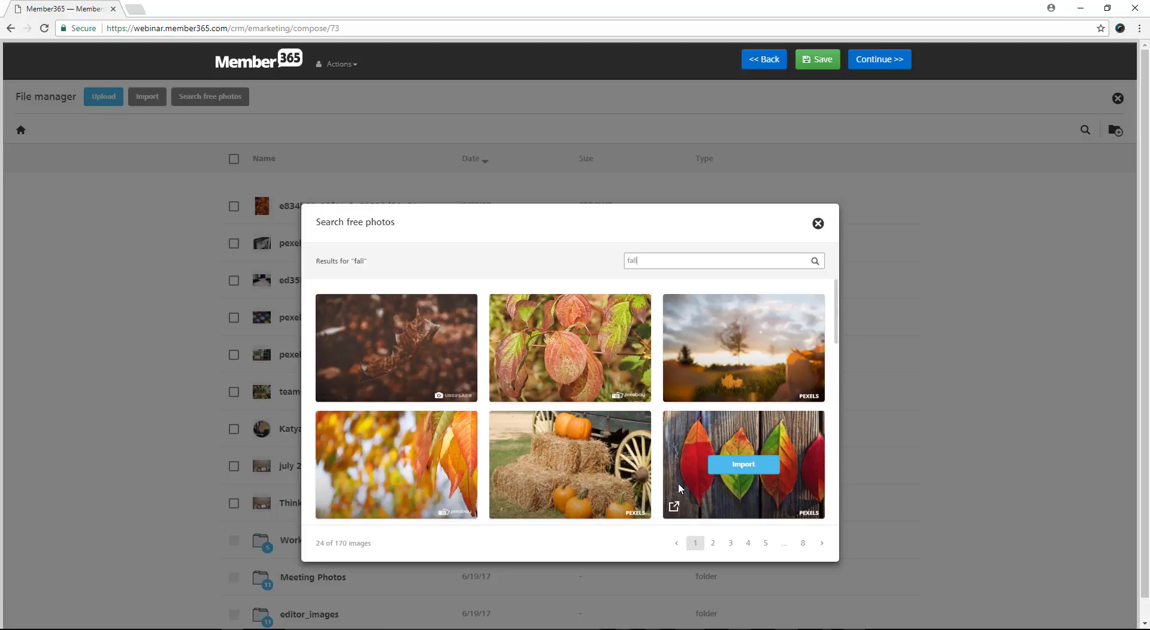
{"action": "scroll", "coordinate": [678, 483], "scroll_direction": "down", "scroll_amount": 2}
{"action": "scroll", "coordinate": [679, 488], "scroll_direction": "down", "scroll_amount": 3}
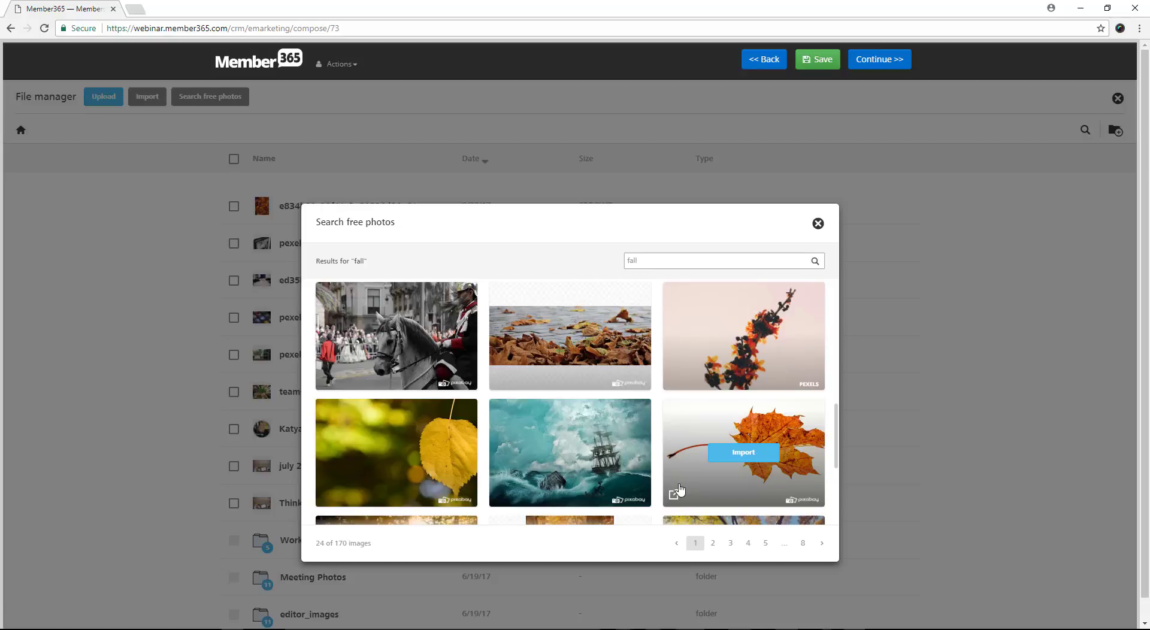
{"action": "scroll", "coordinate": [680, 488], "scroll_direction": "down", "scroll_amount": 2}
{"action": "scroll", "coordinate": [680, 488], "scroll_direction": "down", "scroll_amount": 2}
{"action": "scroll", "coordinate": [680, 488], "scroll_direction": "down", "scroll_amount": 1}
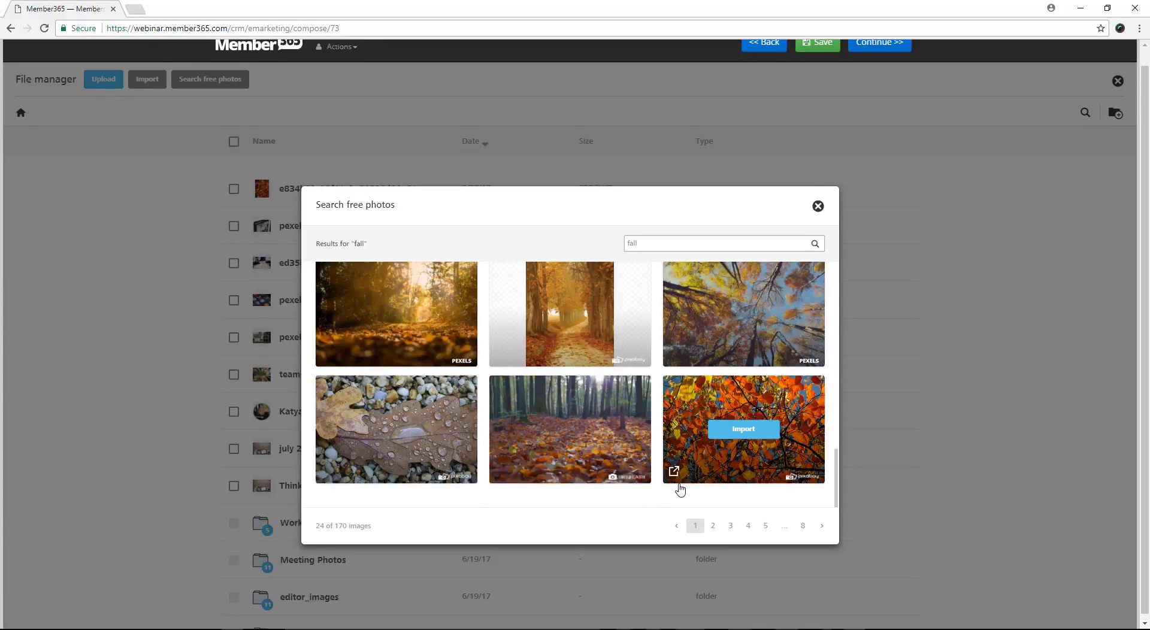
{"action": "mouse_move", "coordinate": [687, 423]}
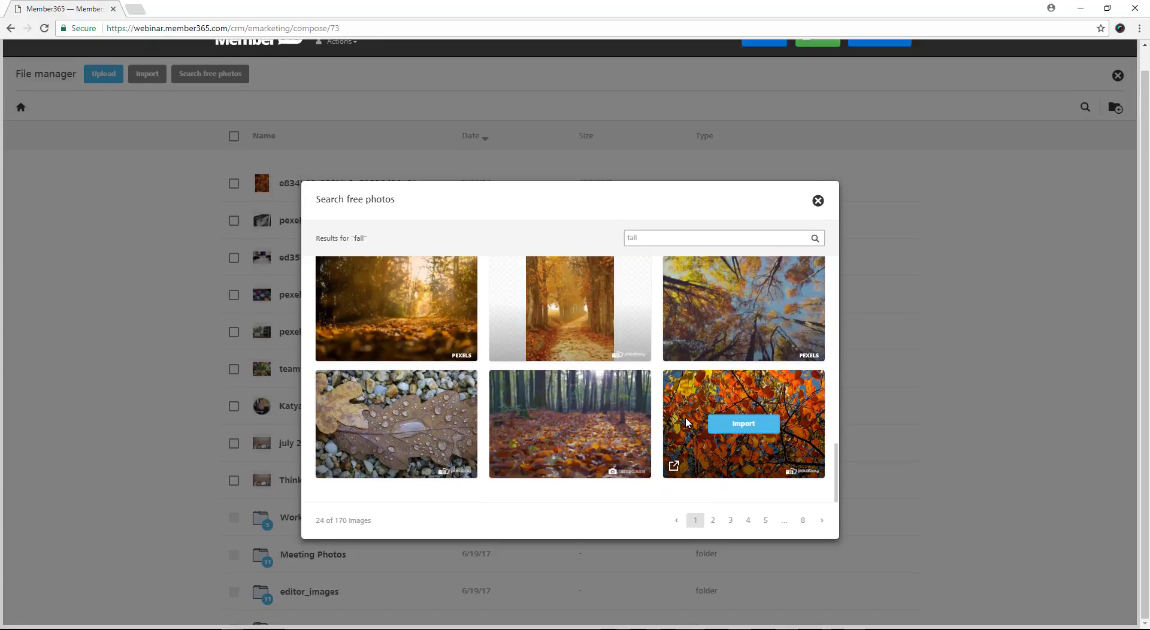
{"action": "left_click", "coordinate": [743, 426]}
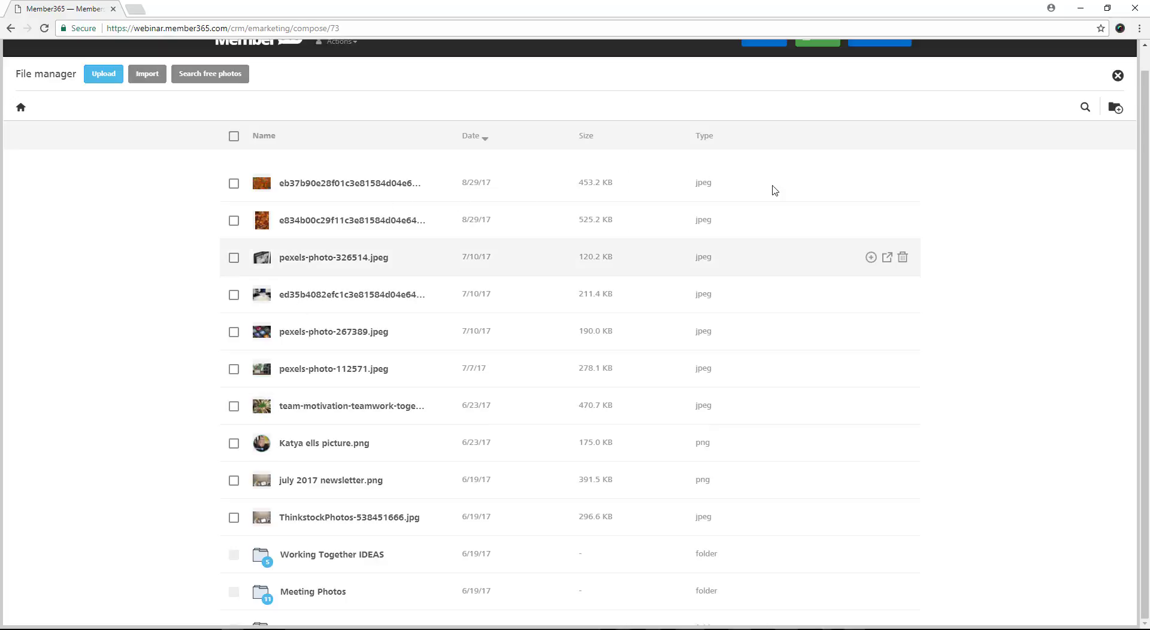
{"action": "left_click", "coordinate": [871, 183]}
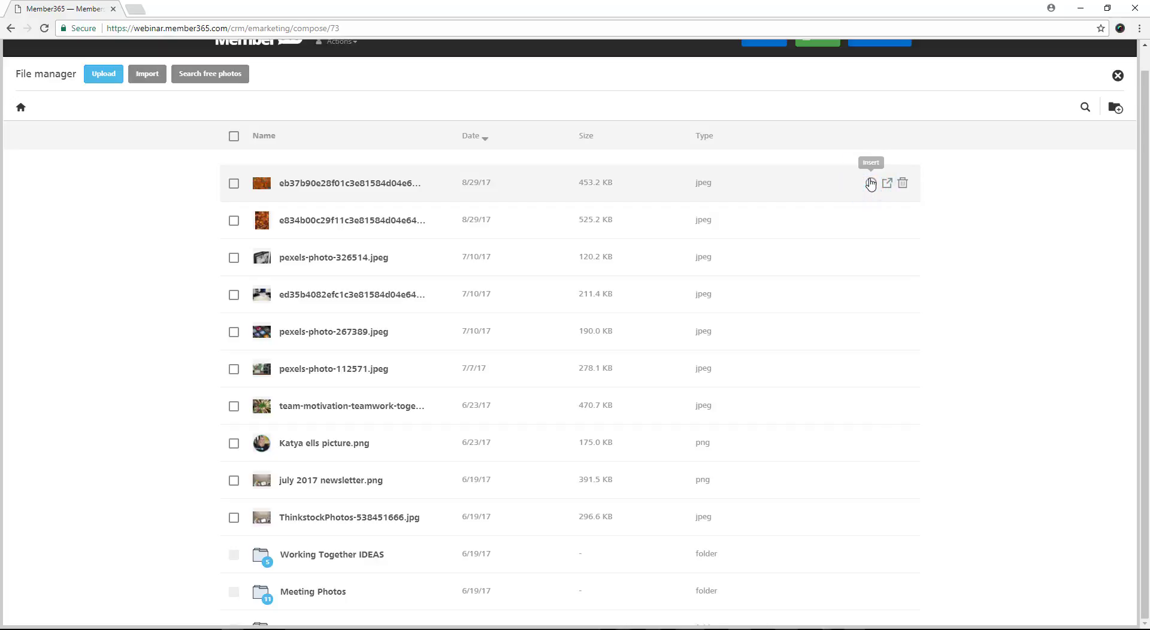
{"action": "left_click", "coordinate": [871, 183]}
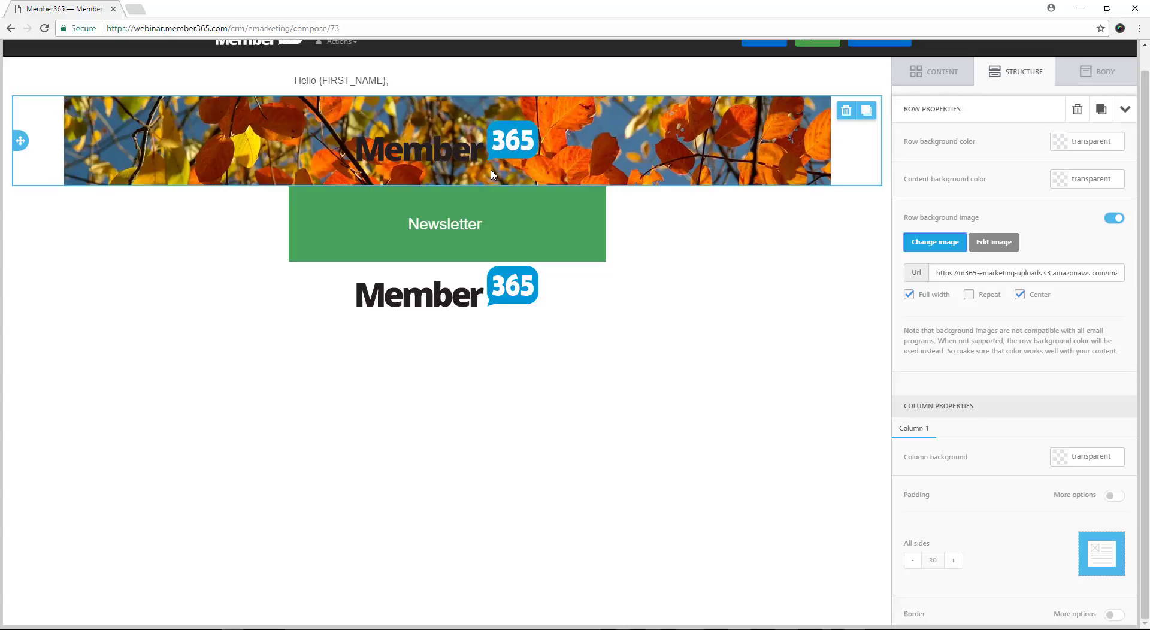
Replace the "Newsletter" heading in the green row with "Fall in Love with Fall".
{"action": "left_click", "coordinate": [459, 222]}
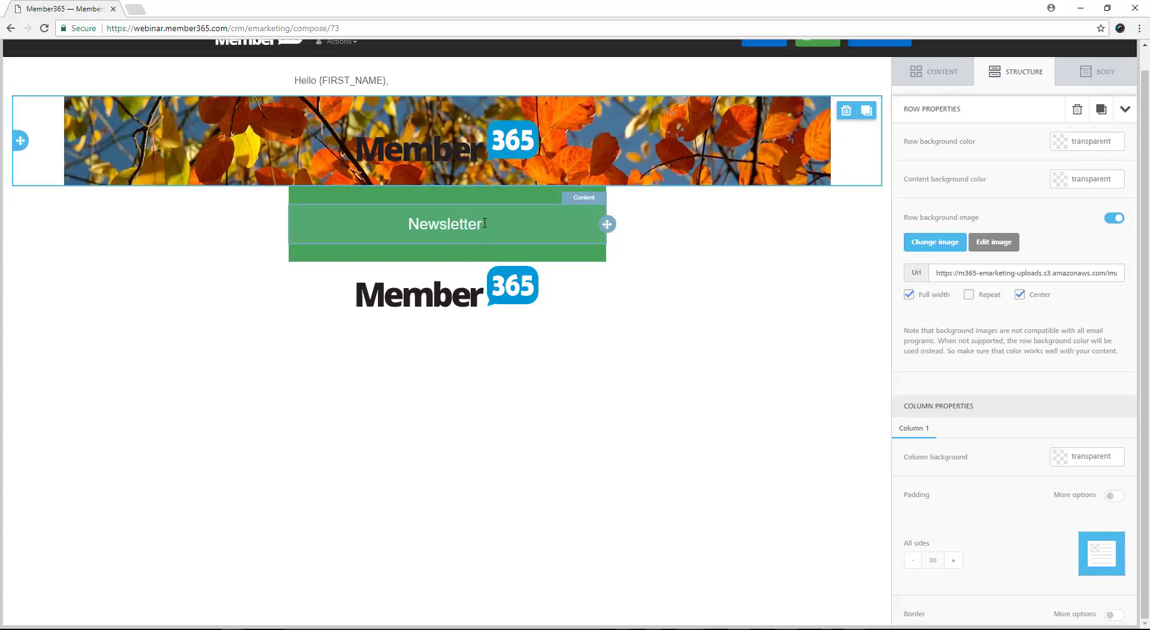
{"action": "left_click", "coordinate": [570, 223]}
{"action": "left_click", "coordinate": [472, 225]}
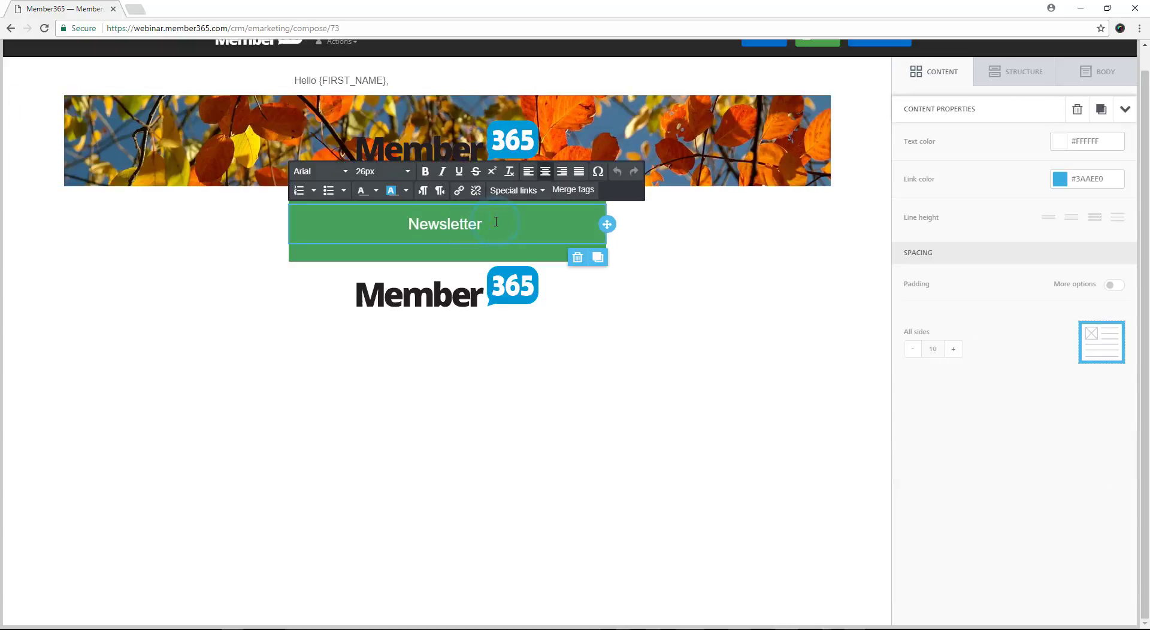
{"action": "key", "text": "BackSpace"}
{"action": "key", "text": "BackSpace"}
{"action": "key", "text": "BackSpace"}
{"action": "key", "text": "BackSpace"}
{"action": "key", "text": "BackSpace"}
{"action": "key", "text": "BackSpace"}
{"action": "key", "text": "BackSpace"}
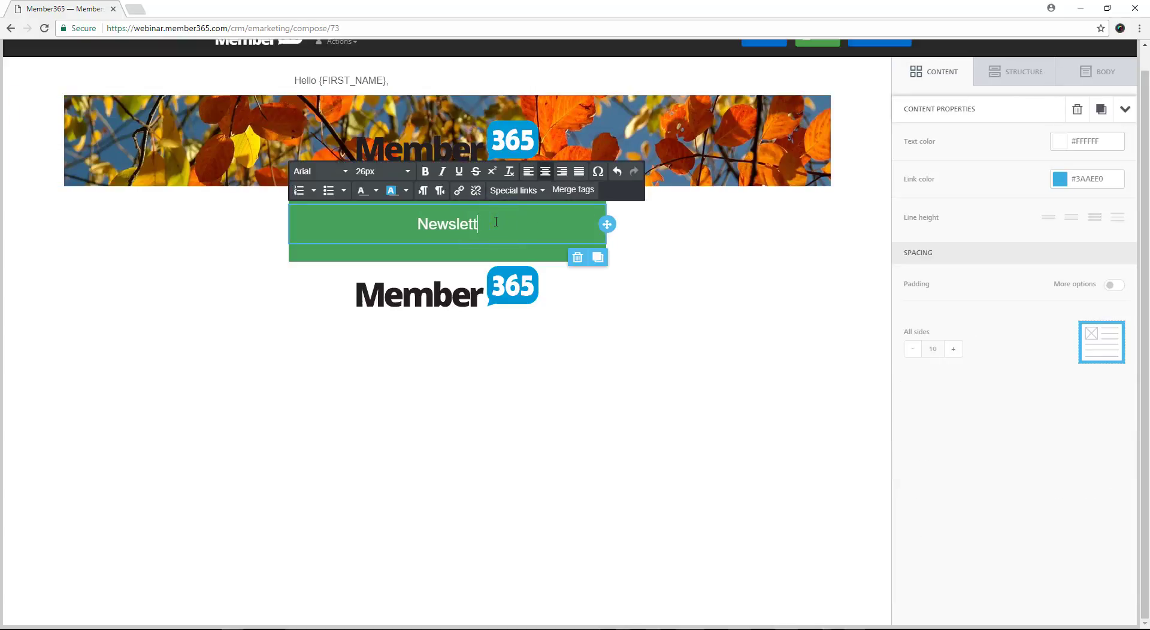
{"action": "key", "text": "BackSpace"}
{"action": "key", "text": "BackSpace"}
{"action": "key", "text": "BackSpace"}
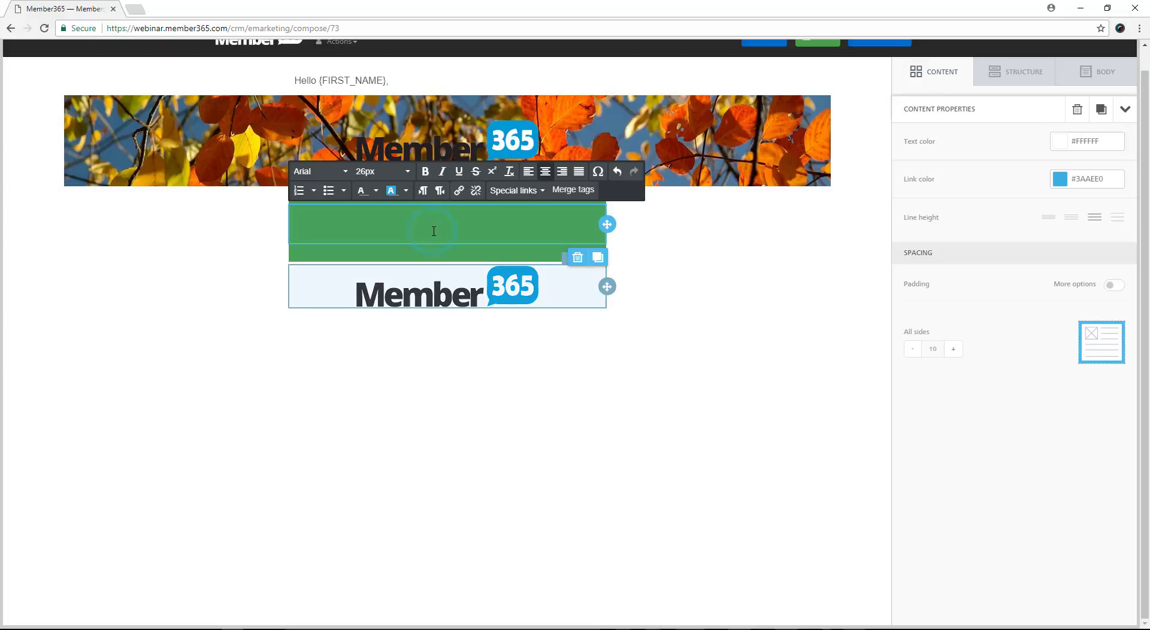
{"action": "type", "text": "Fall in Love with Fall"}
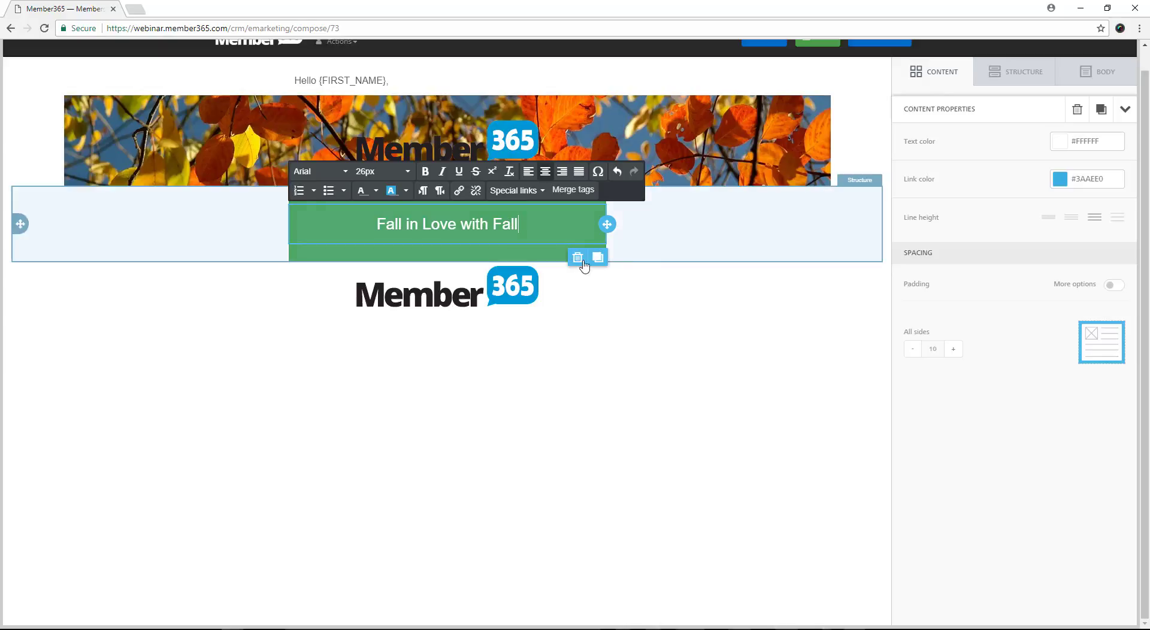
Set the heading row's column background to orange #E27915.
{"action": "left_click", "coordinate": [672, 233]}
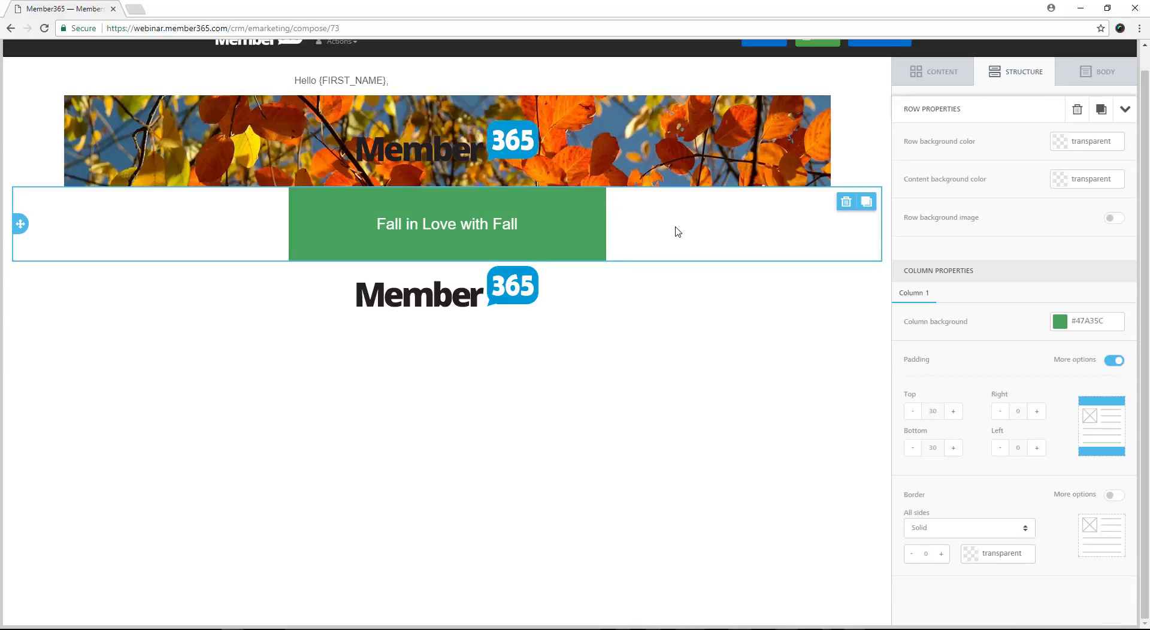
{"action": "left_click", "coordinate": [1061, 322]}
{"action": "left_click", "coordinate": [950, 364]}
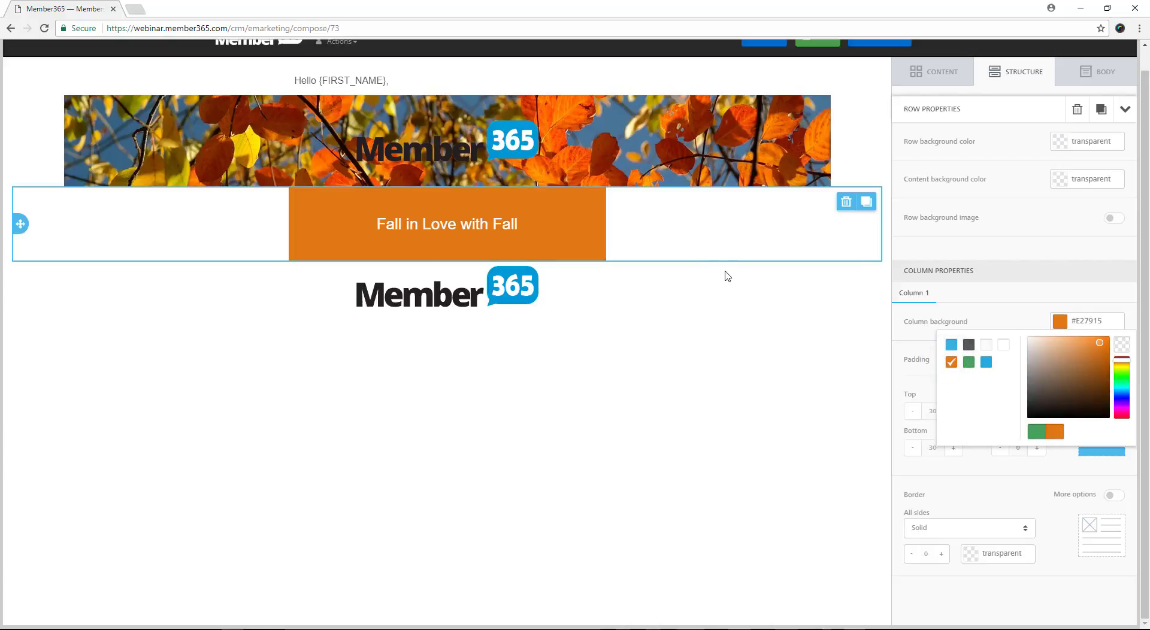
{"action": "left_click", "coordinate": [798, 274]}
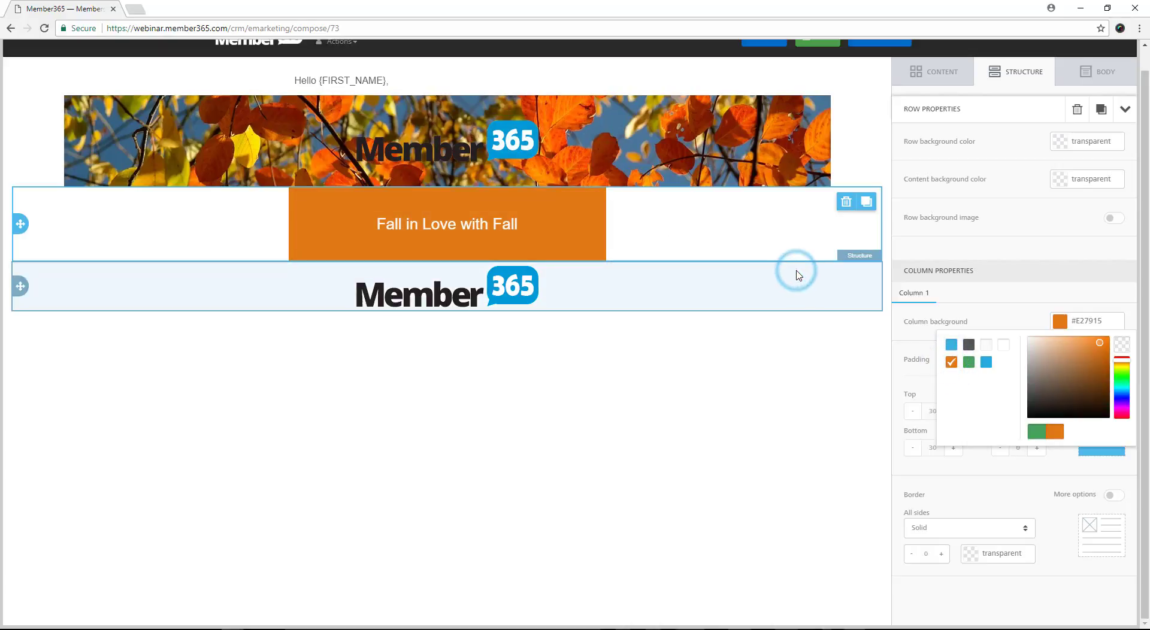
{"action": "left_click", "coordinate": [711, 213]}
{"action": "left_click", "coordinate": [699, 224]}
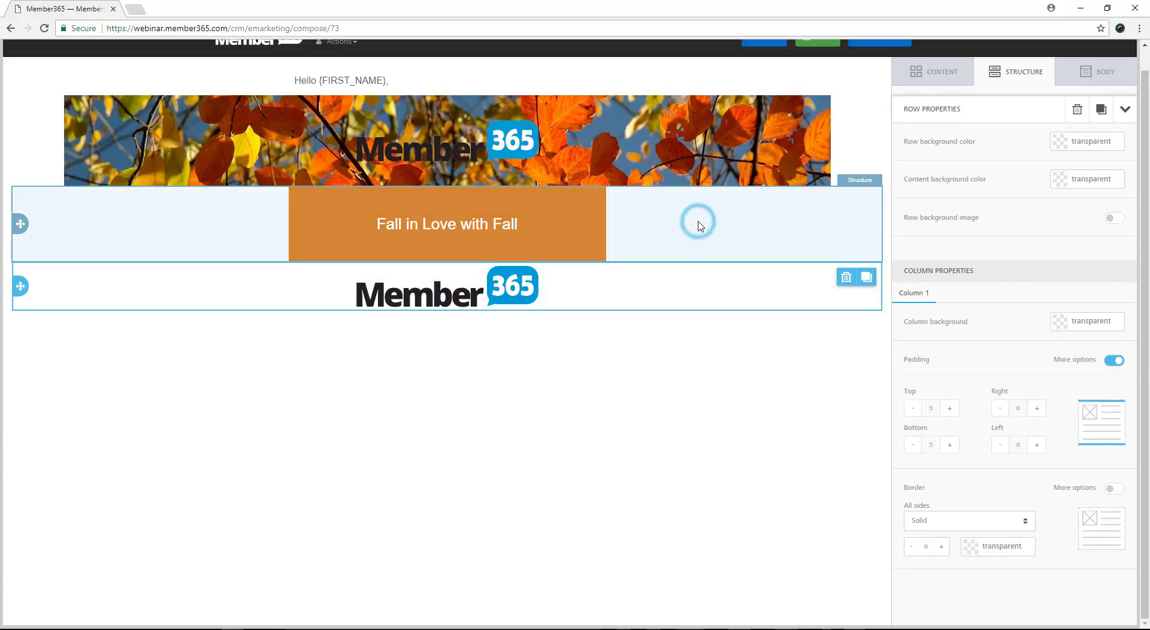
Make the word "Love" lowercase so the heading reads "Fall in love with Fall".
{"action": "left_click", "coordinate": [430, 223]}
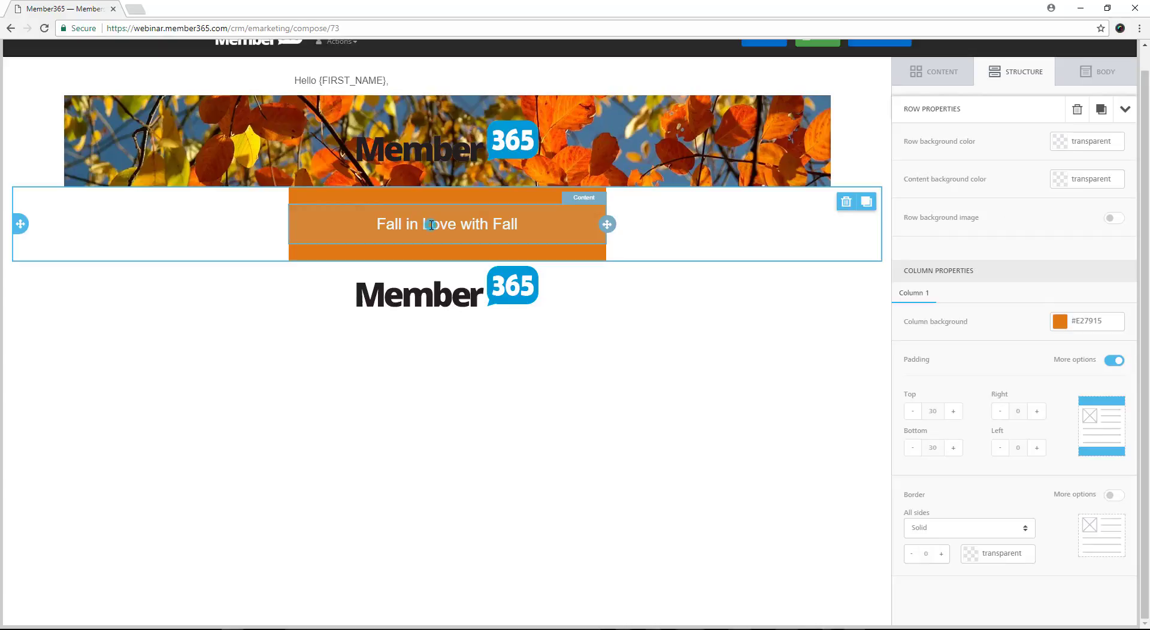
{"action": "left_click", "coordinate": [430, 225]}
{"action": "left_click", "coordinate": [431, 225]}
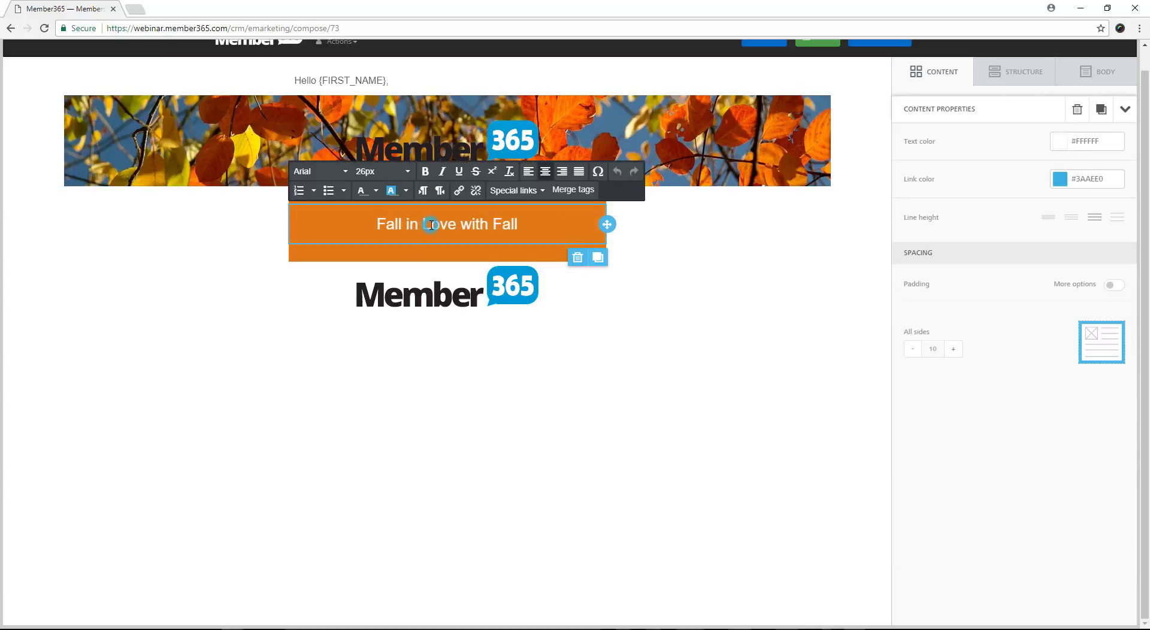
{"action": "key", "text": "BackSpace"}
{"action": "type", "text": "l"}
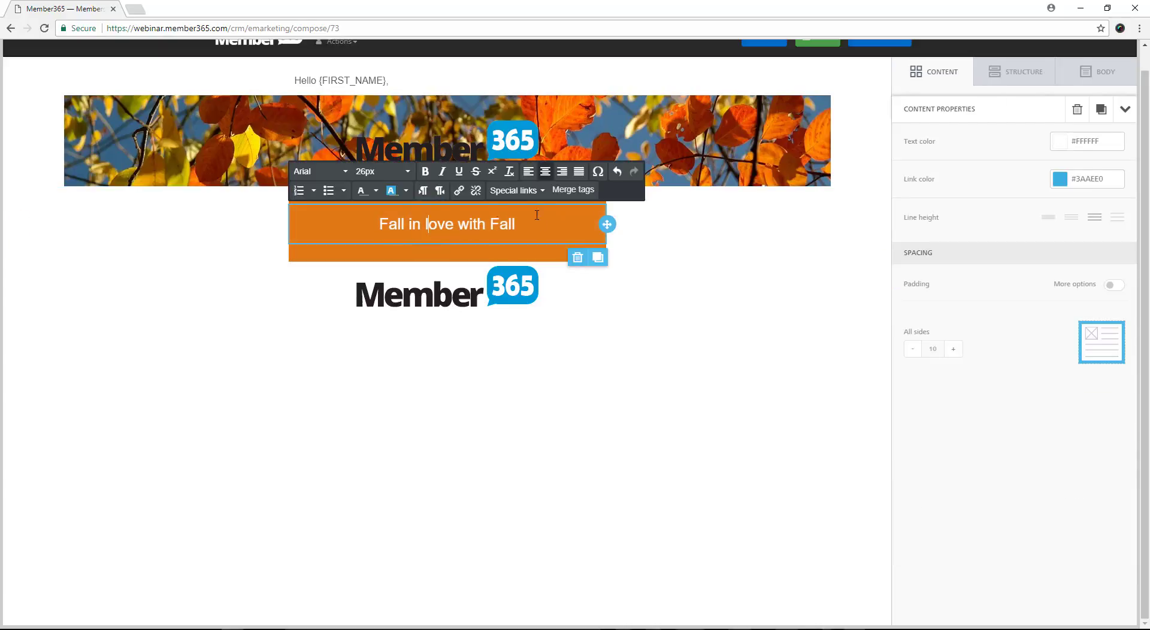
{"action": "left_click", "coordinate": [696, 276]}
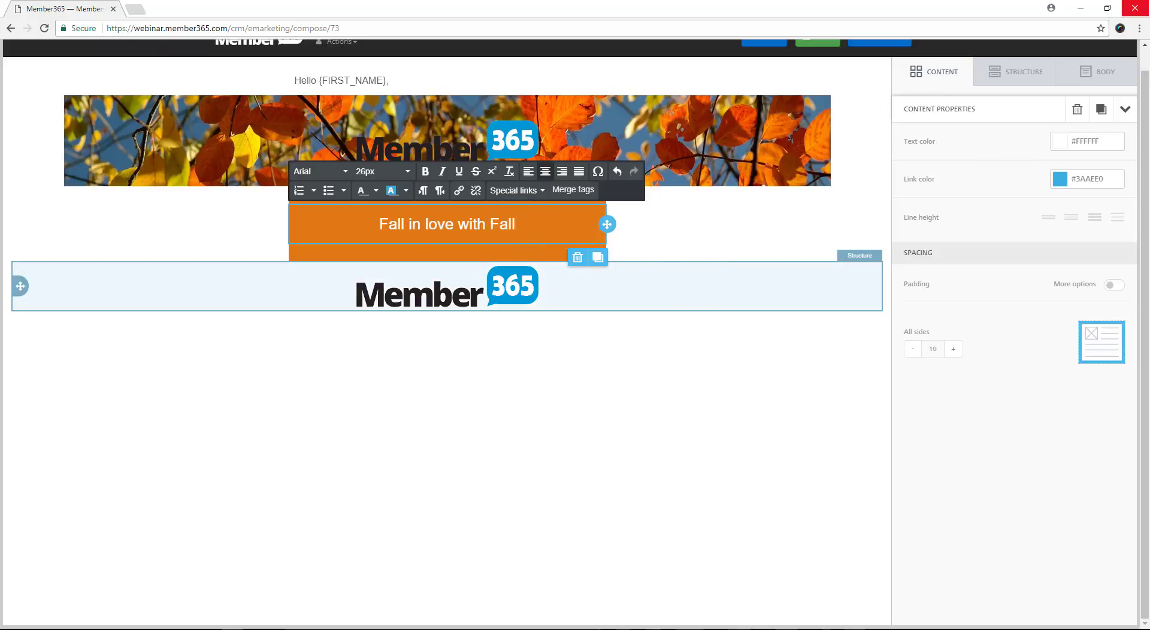
Switch to the Word document "Emarketing Content and guidelines" and review its newsletter changes and fundraising text.
{"action": "key", "text": "alt+Tab"}
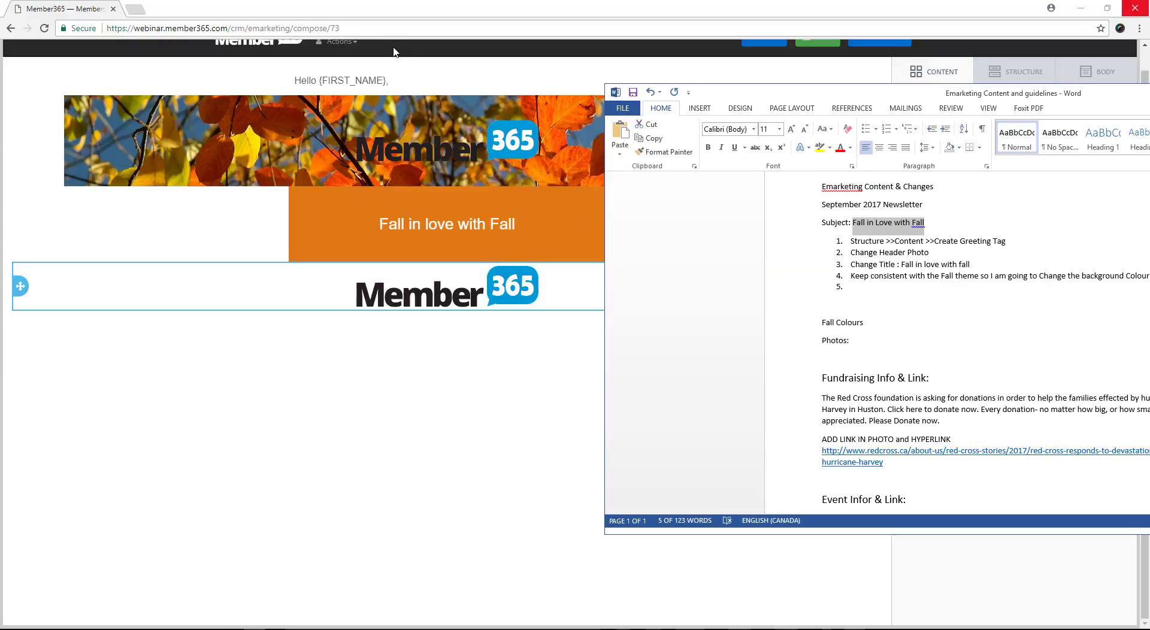
{"action": "left_click_drag", "start_coordinate": [778, 93], "coordinate": [250, 33]}
{"action": "left_click_drag", "start_coordinate": [885, 240], "coordinate": [660, 239]}
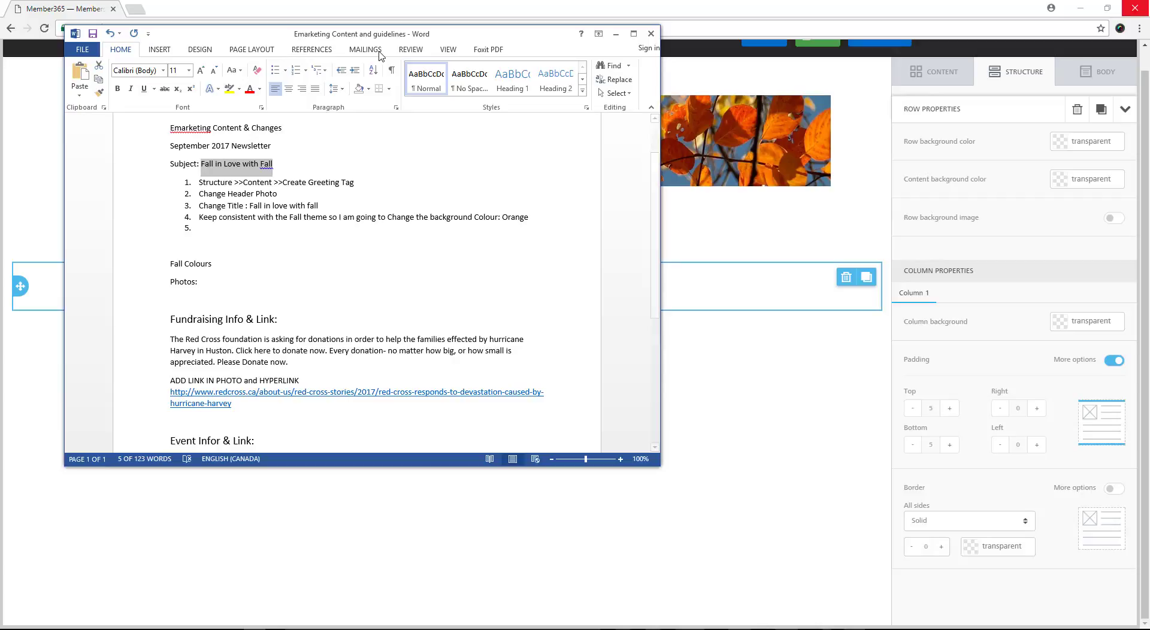
{"action": "left_click_drag", "start_coordinate": [383, 34], "coordinate": [1149, 128]}
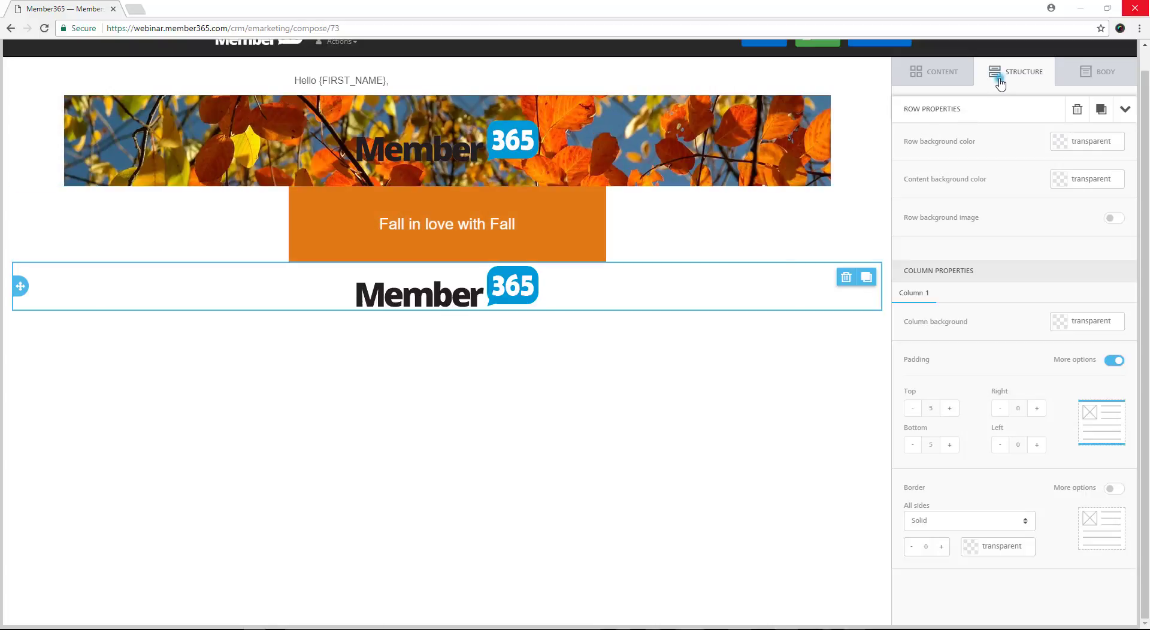
Add a row with two equal columns below the orange heading, with an image block in the left column and a text block in the right.
{"action": "left_click", "coordinate": [1000, 82]}
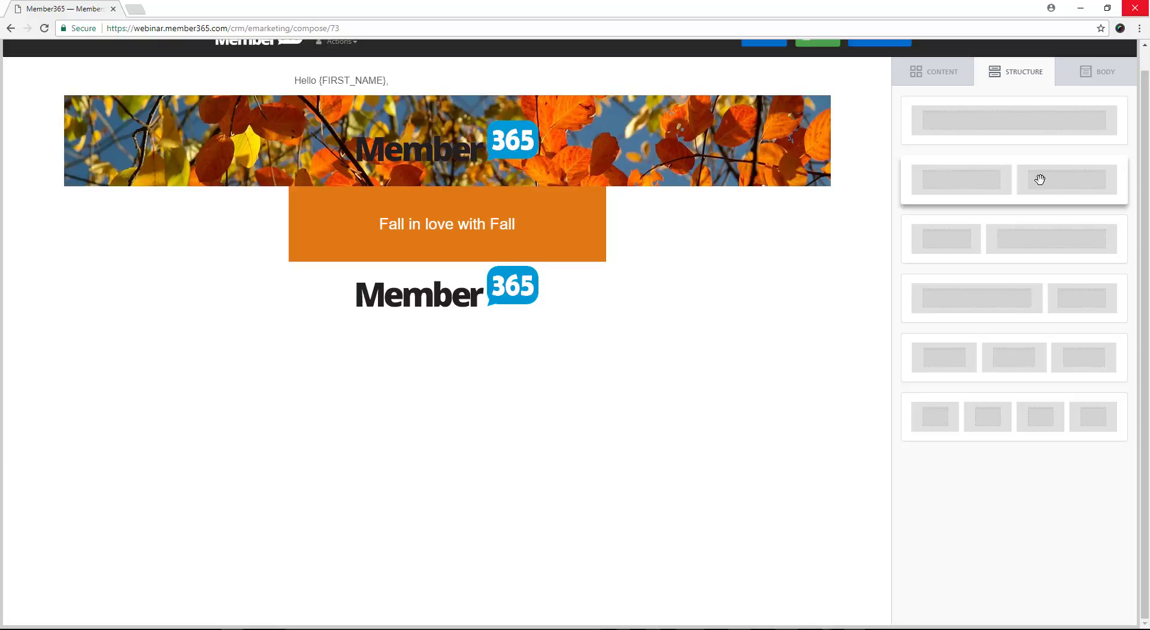
{"action": "left_click_drag", "start_coordinate": [1040, 179], "coordinate": [522, 258]}
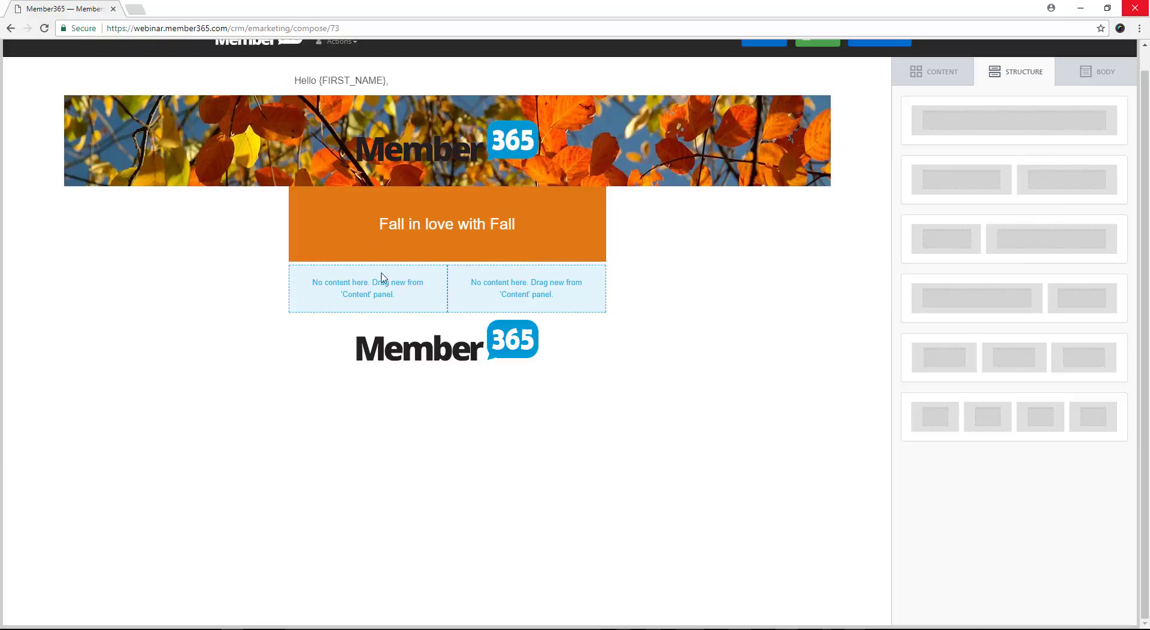
{"action": "left_click", "coordinate": [945, 75]}
{"action": "left_click_drag", "start_coordinate": [1035, 136], "coordinate": [341, 273]}
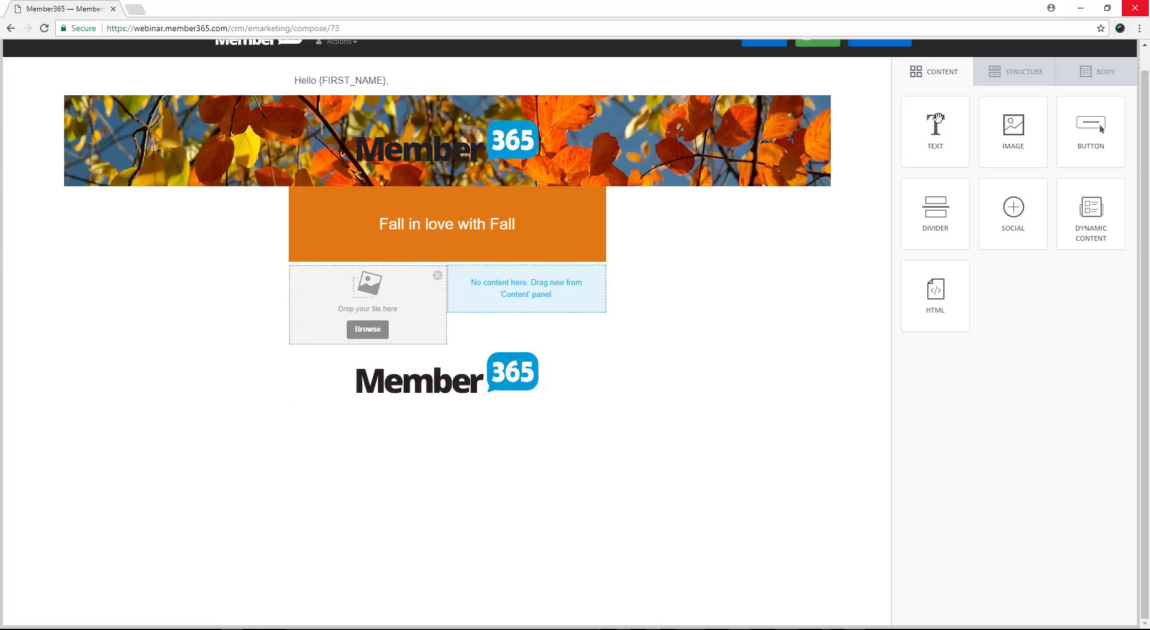
{"action": "left_click_drag", "start_coordinate": [938, 117], "coordinate": [546, 271]}
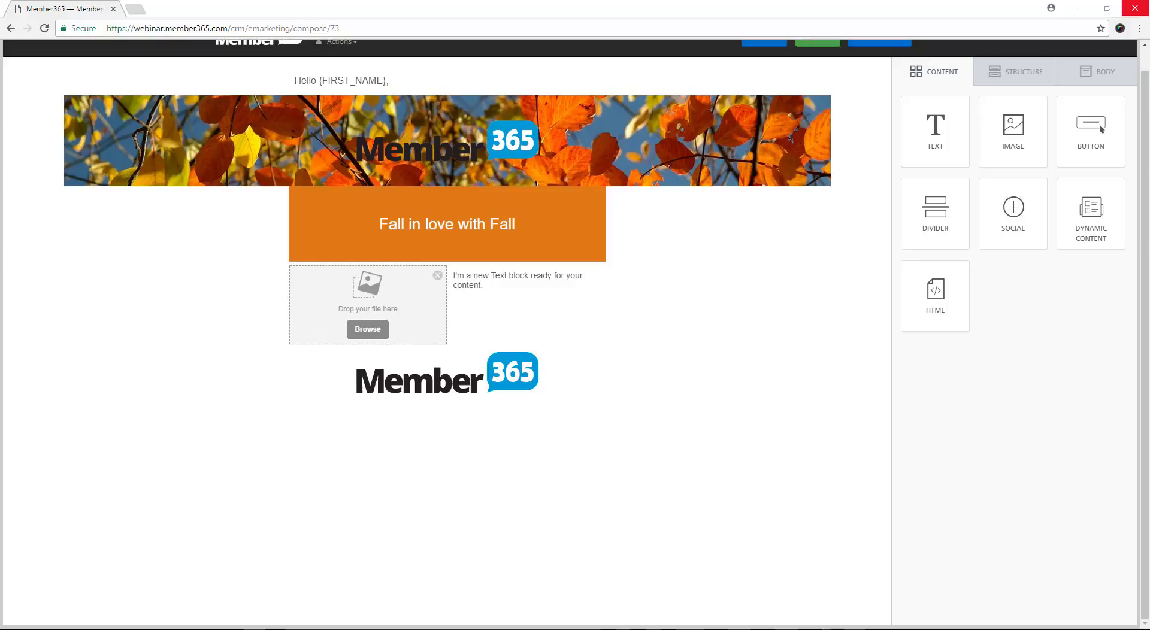
Replace the new text block's placeholder with the Red Cross hurricane Harvey donation paragraph from the Word document.
{"action": "left_click", "coordinate": [516, 283]}
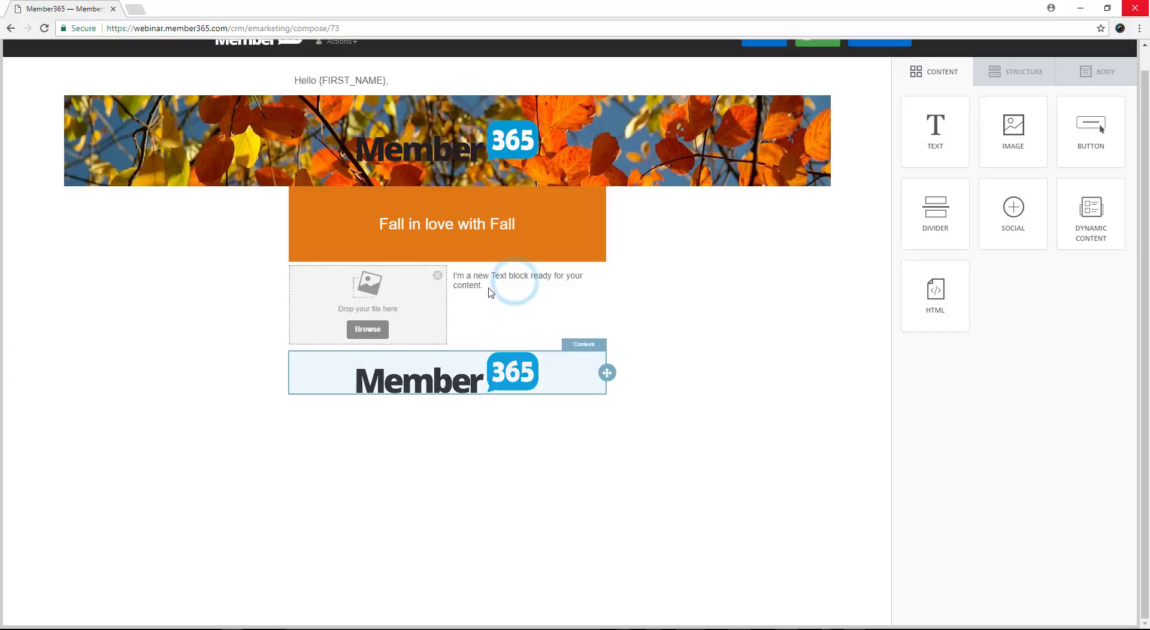
{"action": "left_click", "coordinate": [488, 287]}
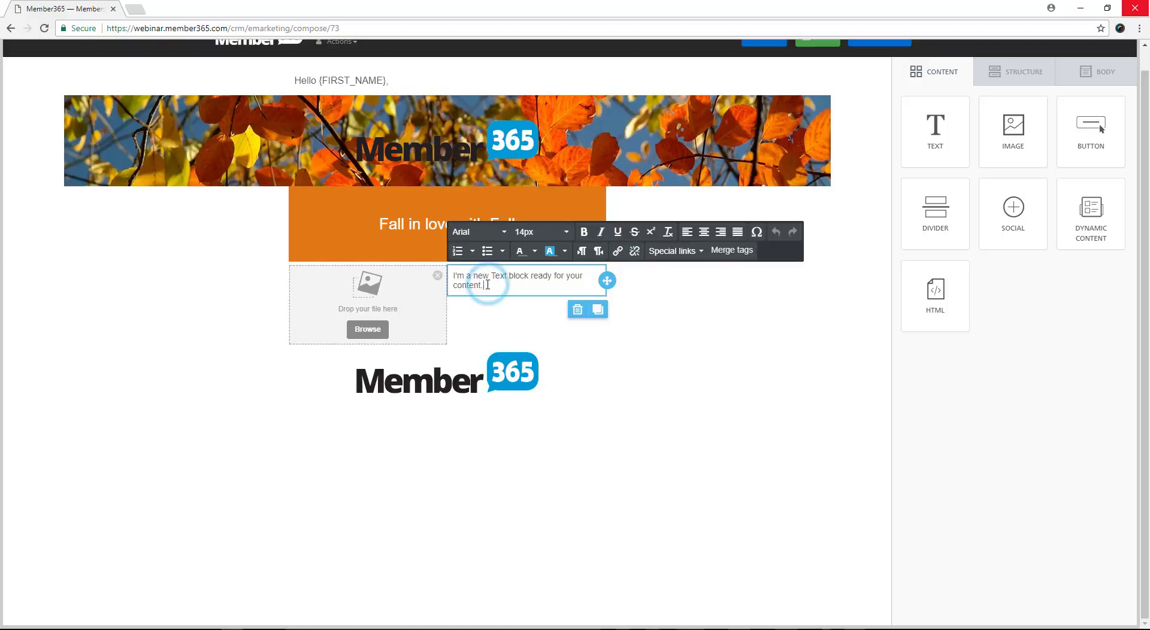
{"action": "triple_click", "coordinate": [454, 280]}
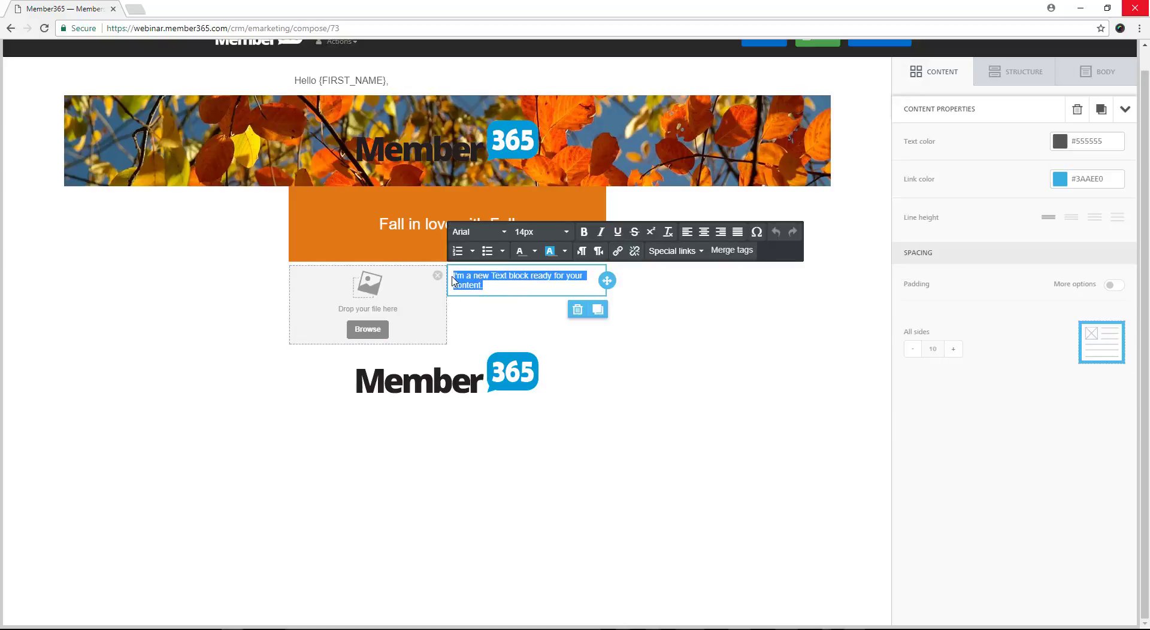
{"action": "type", "text": "The Red Cross foundation is asking for donations in order to help the families effected by hurricane Harvey in Huston. Click here to donate now. Every donation- no matter how big, or how small is appreciated. Please Donate now."}
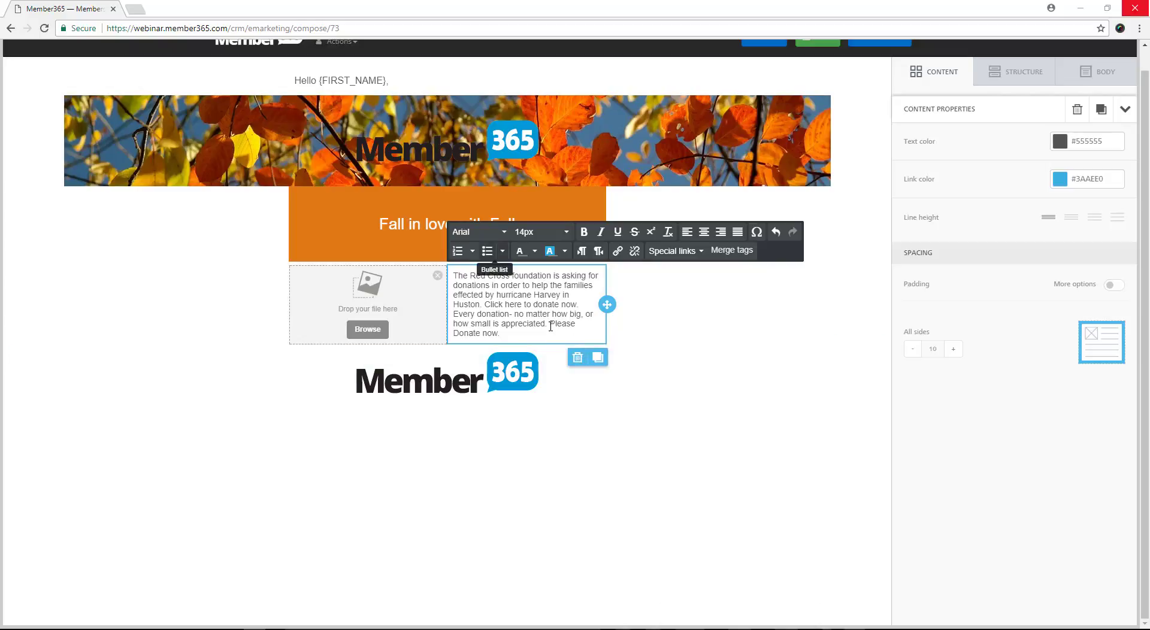
{"action": "left_click", "coordinate": [528, 314]}
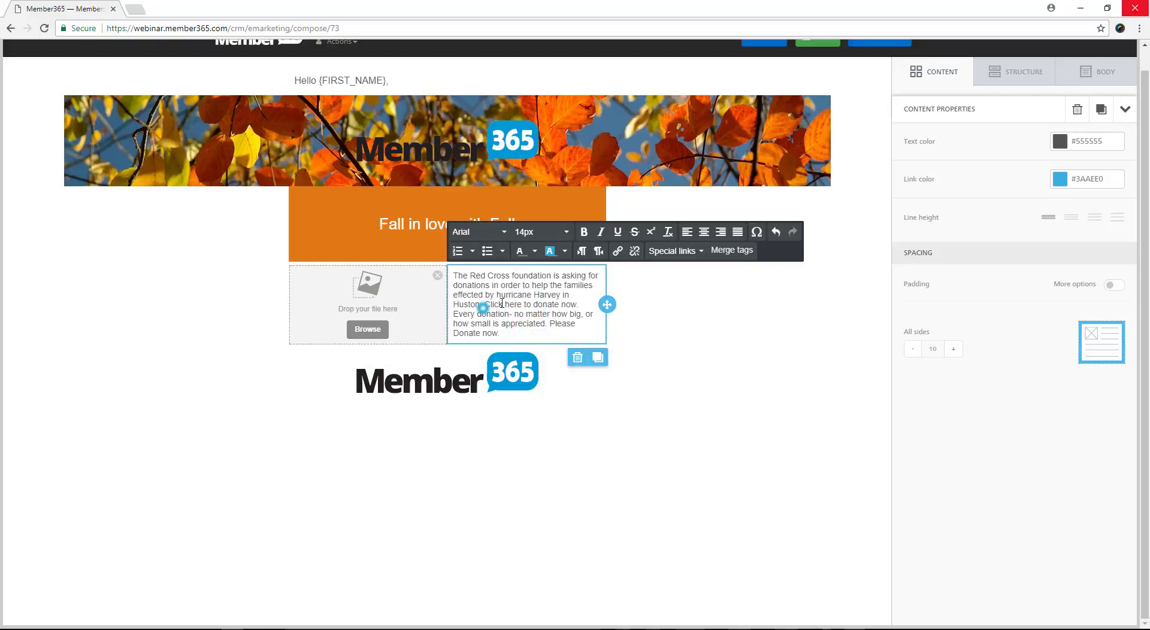
Link the sentence "Click here to donate now." to the copied Red Cross hurricane Harvey page, underlined and opening in a new window.
{"action": "left_click_drag", "start_coordinate": [483, 305], "coordinate": [577, 304]}
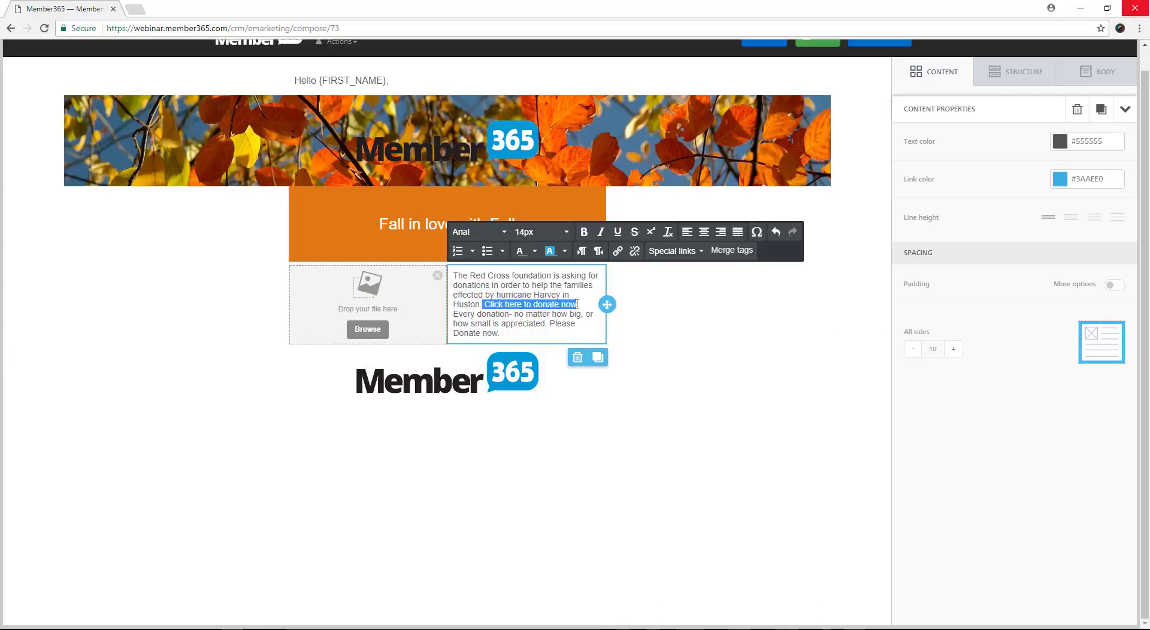
{"action": "left_click", "coordinate": [620, 252]}
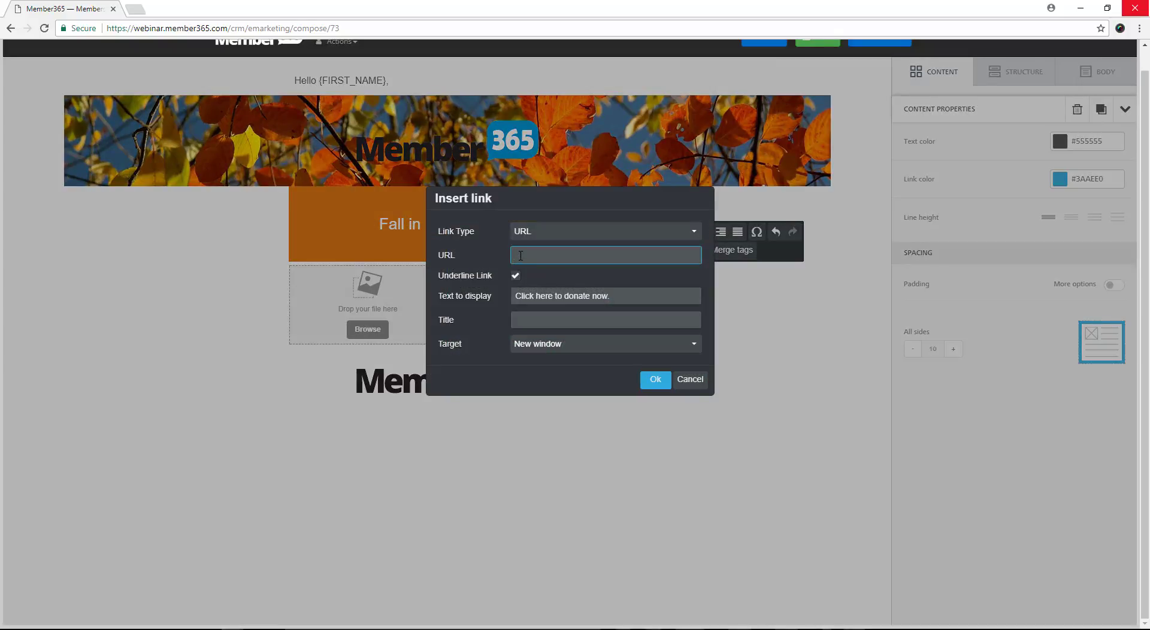
{"action": "key", "text": "ctrl+v"}
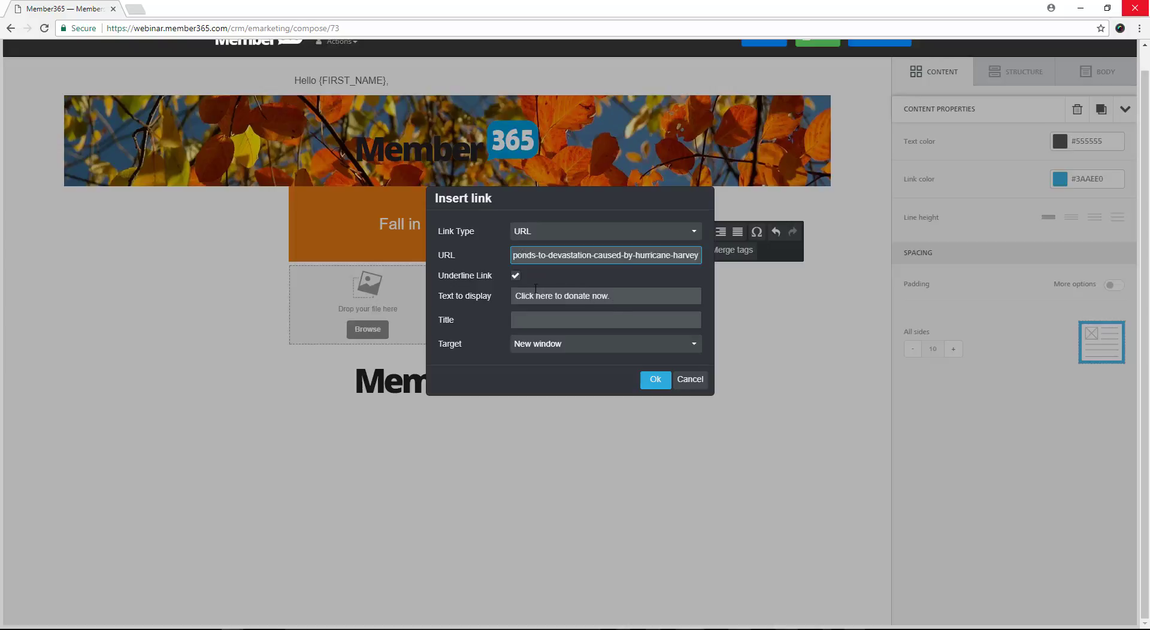
{"action": "left_click", "coordinate": [659, 379]}
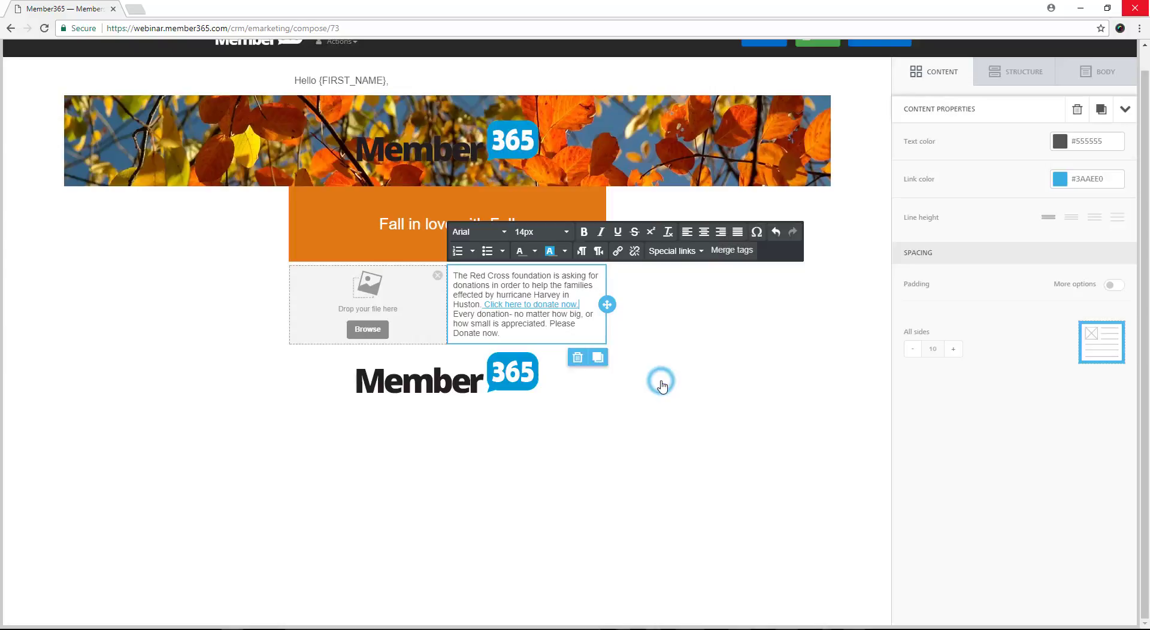
Upload the "hurricane harvey" picture from the Pictures folder and insert it into the image block beside the Red Cross paragraph.
{"action": "left_click", "coordinate": [367, 329]}
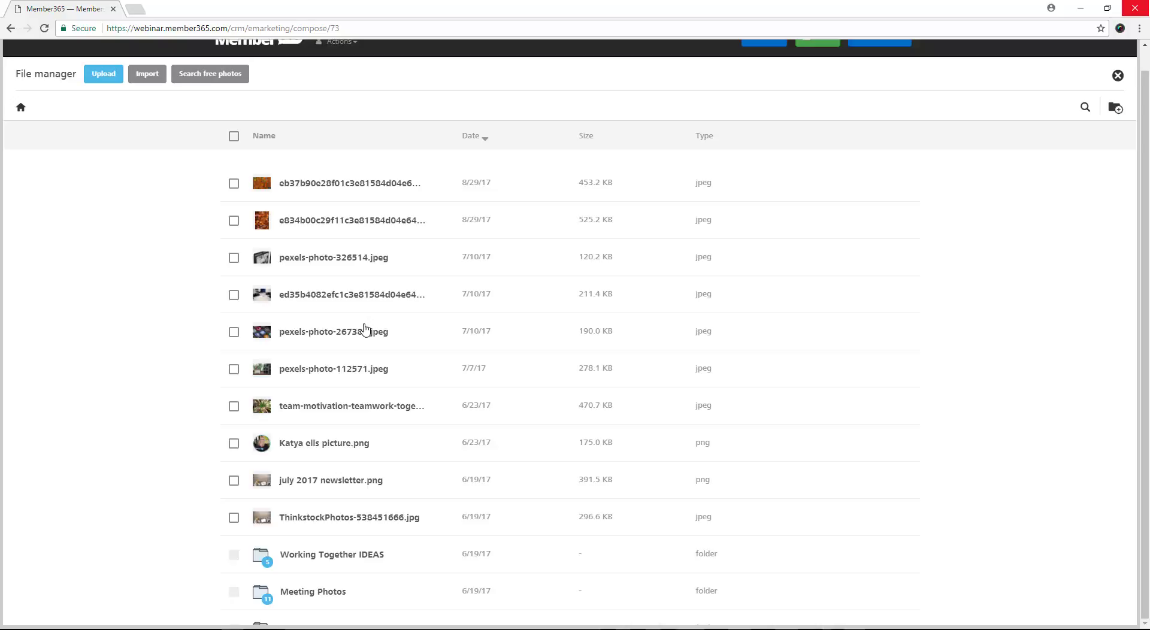
{"action": "left_click", "coordinate": [105, 76]}
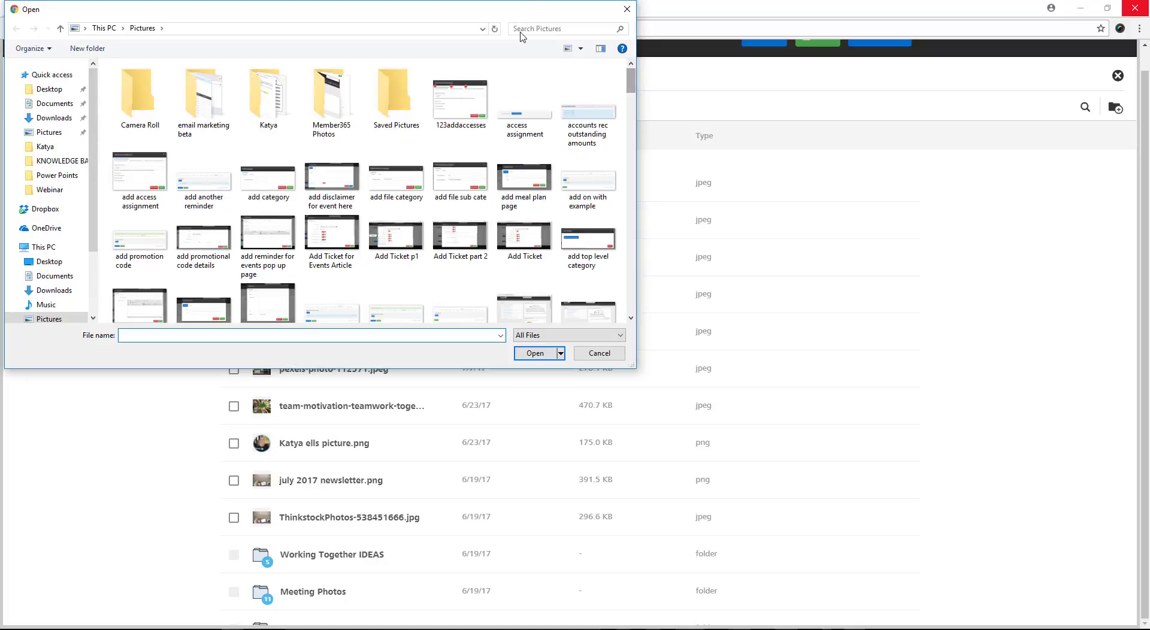
{"action": "left_click", "coordinate": [522, 31]}
{"action": "type", "text": "hum"}
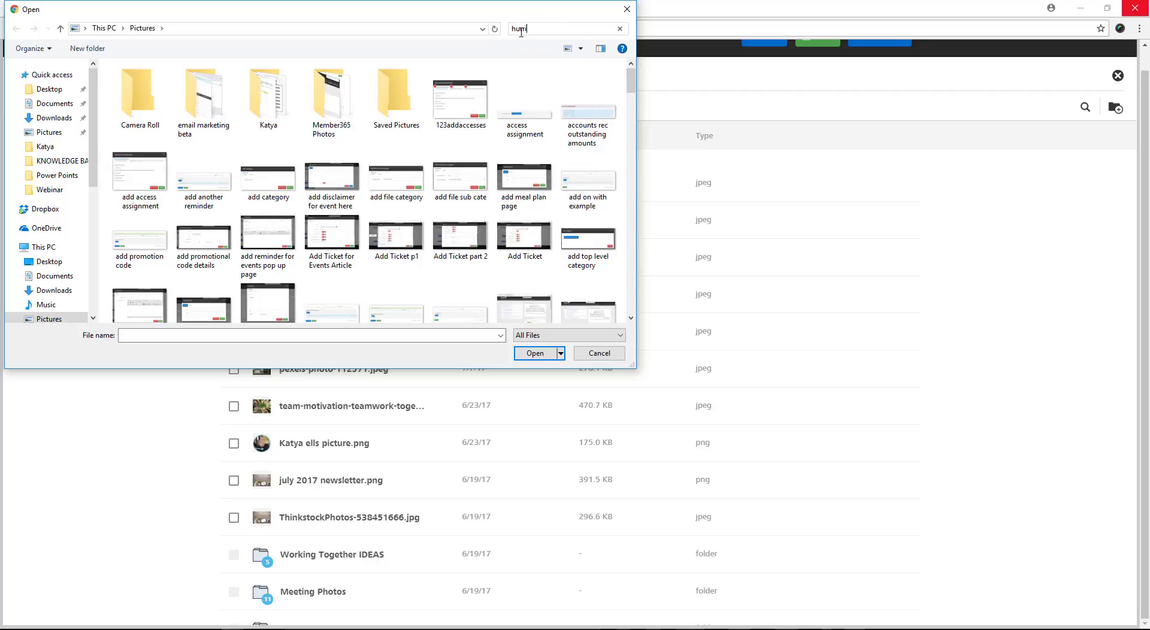
{"action": "left_click", "coordinate": [167, 84]}
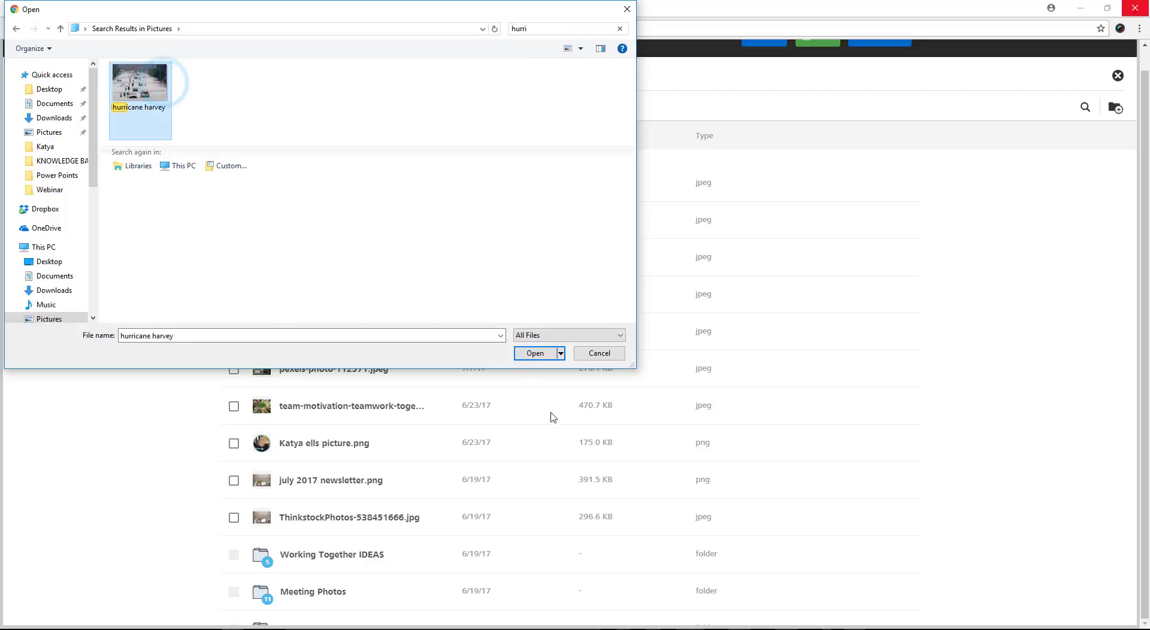
{"action": "double_click", "coordinate": [141, 95]}
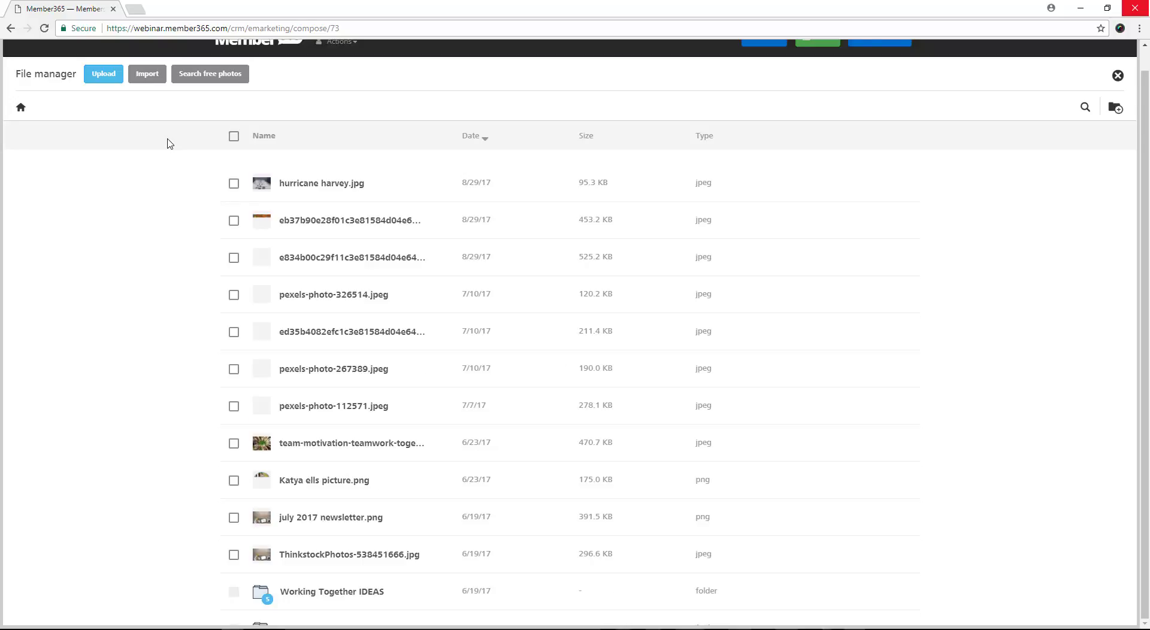
{"action": "mouse_move", "coordinate": [819, 169]}
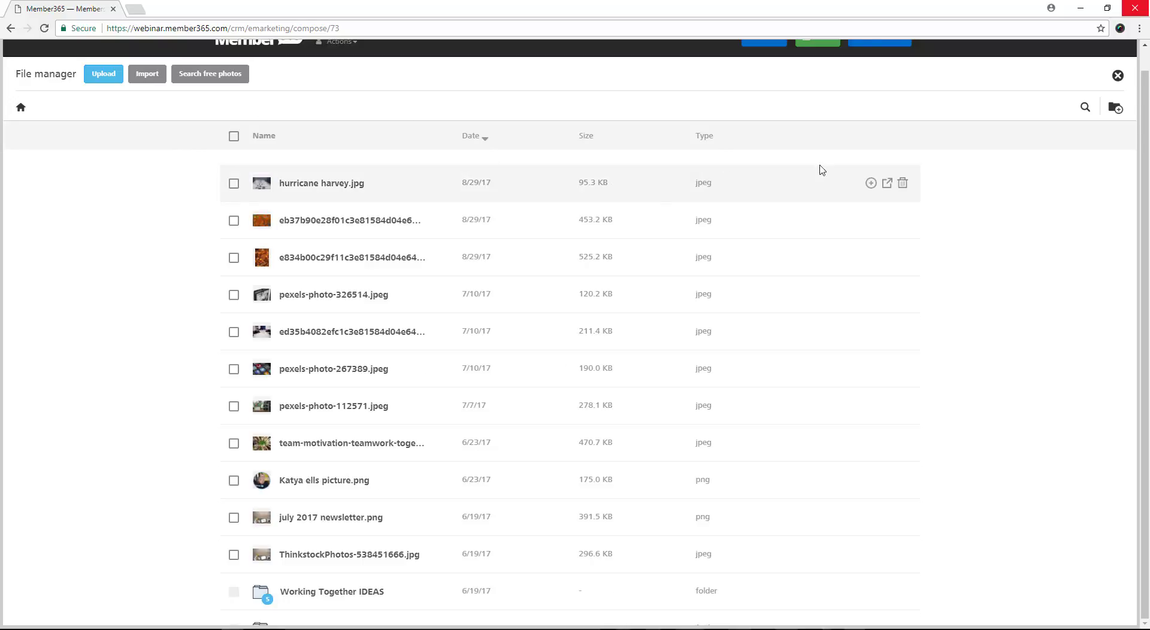
{"action": "left_click", "coordinate": [872, 185]}
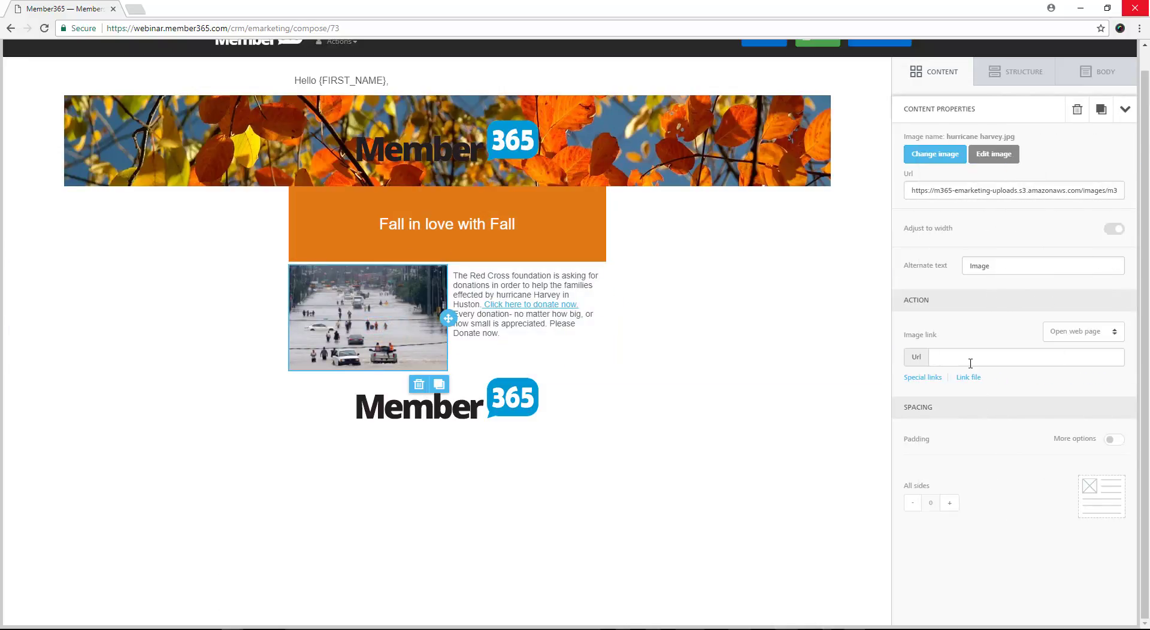
Make the hurricane Harvey image open the copied redcross.ca hurricane Harvey page as its link.
{"action": "left_click", "coordinate": [971, 357]}
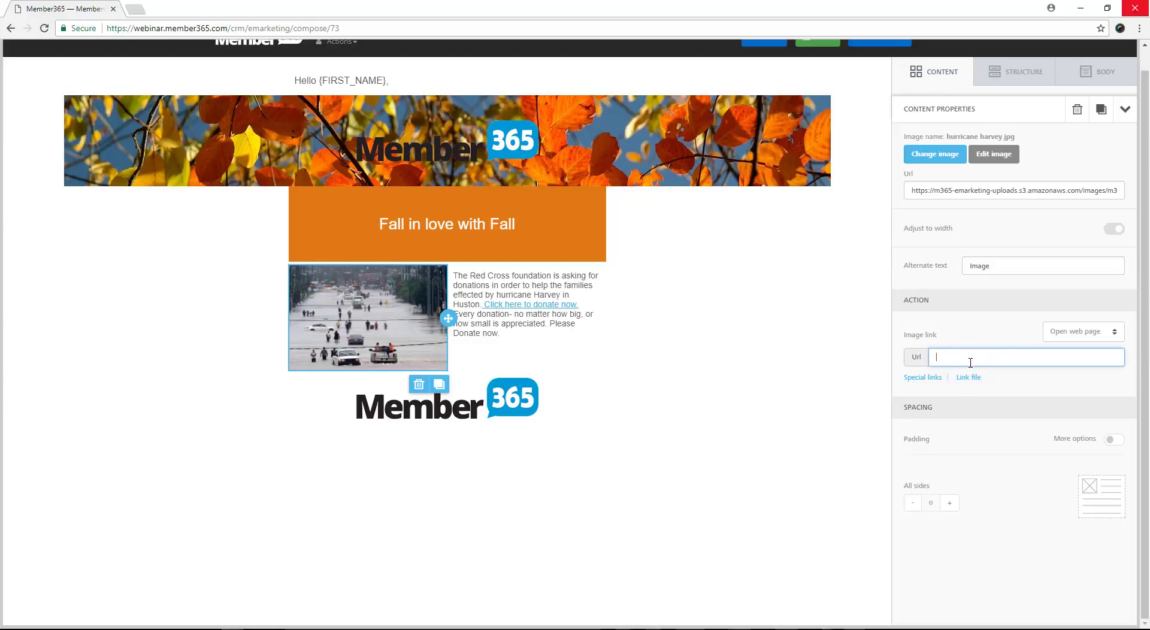
{"action": "key", "text": "ctrl+v"}
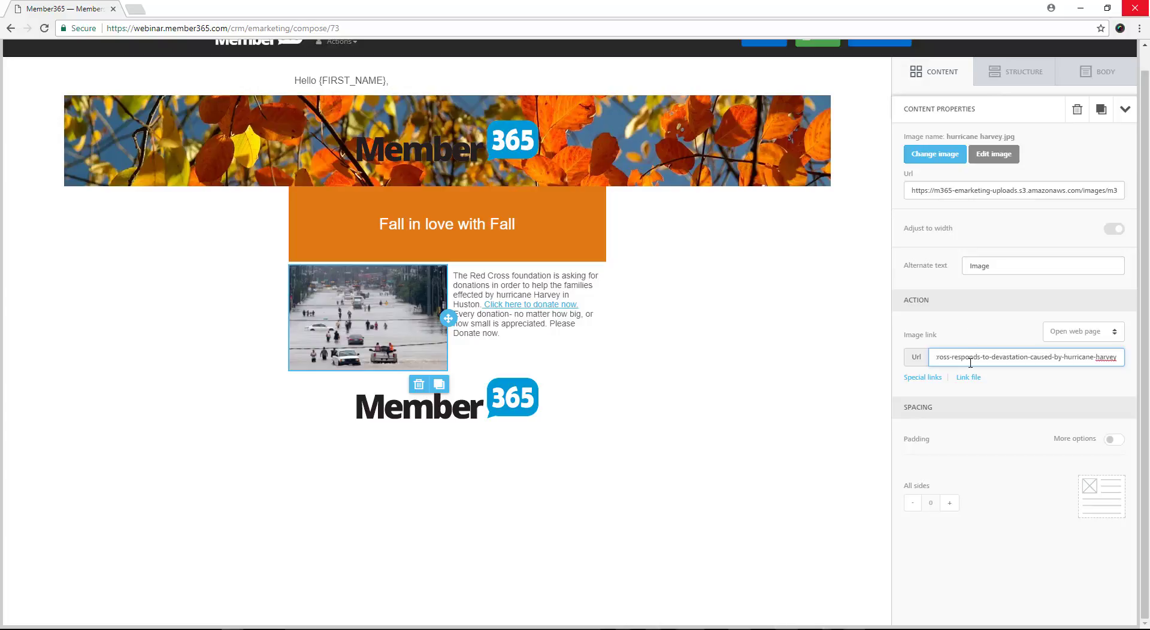
{"action": "double_click", "coordinate": [994, 264]}
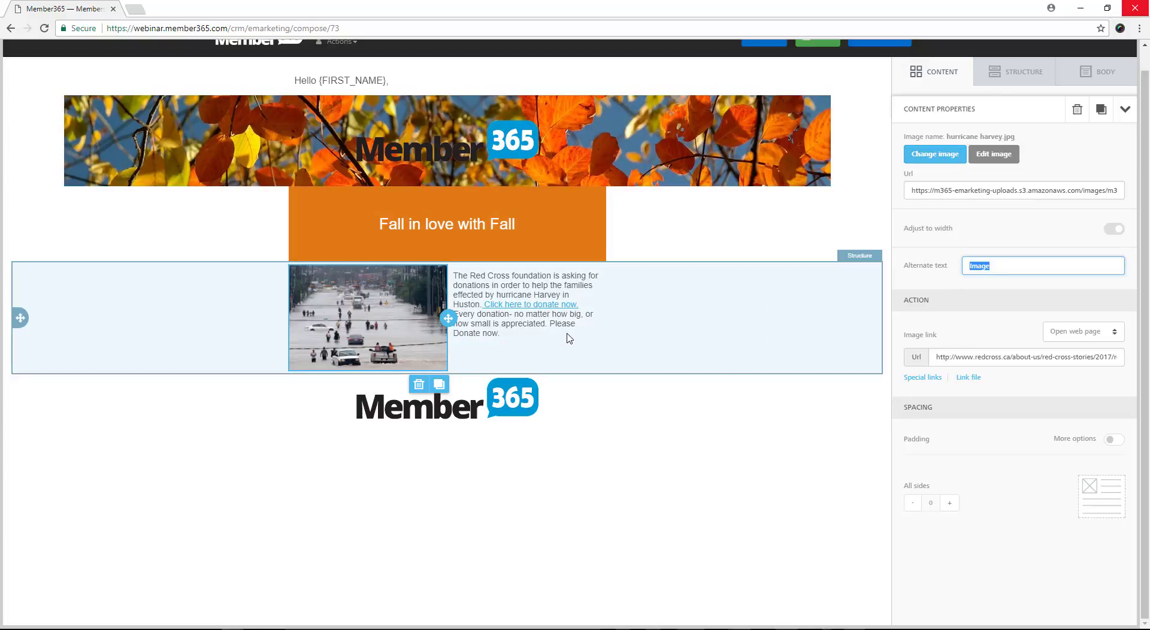
Increase the line height of the Red Cross paragraph to the second-smallest spacing option.
{"action": "left_click", "coordinate": [551, 290]}
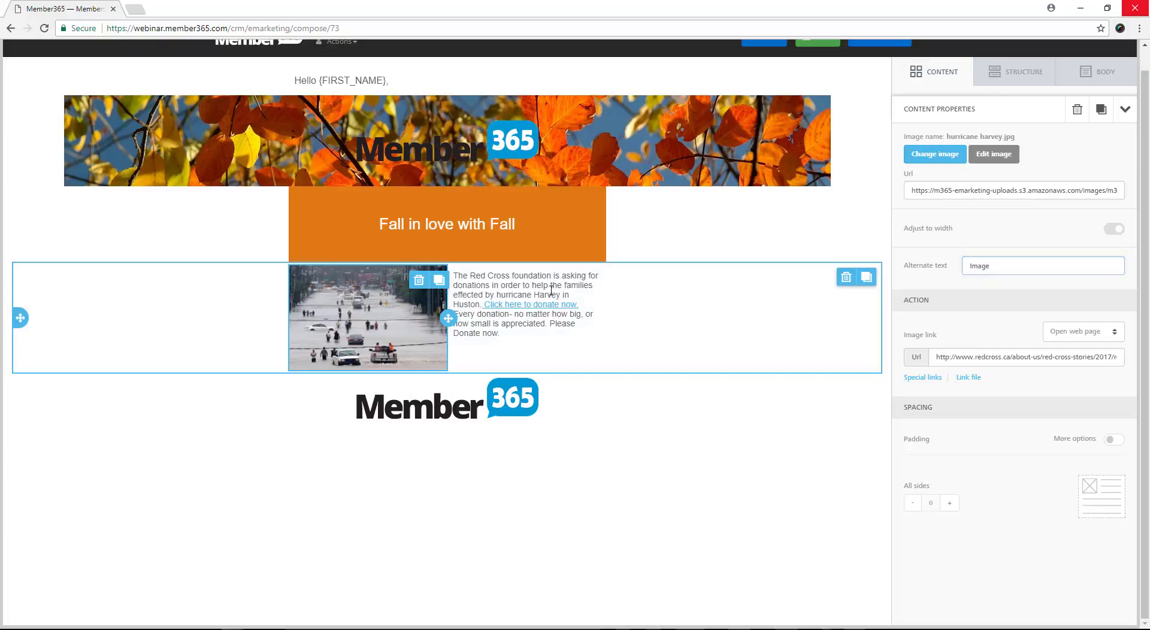
{"action": "left_click", "coordinate": [513, 336]}
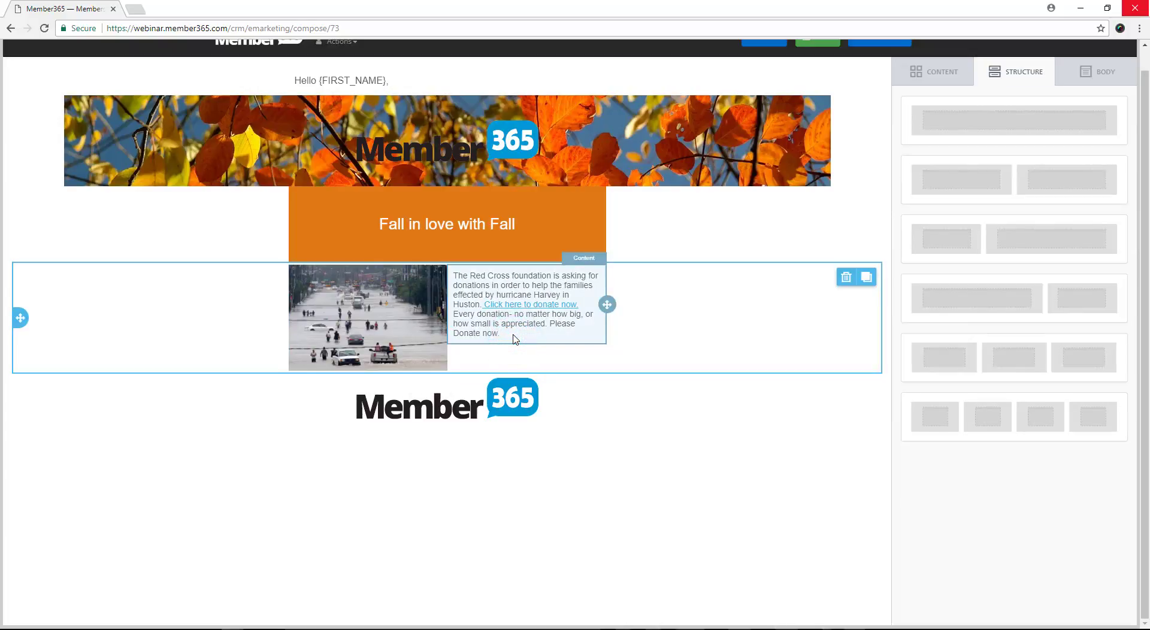
{"action": "left_click", "coordinate": [513, 339]}
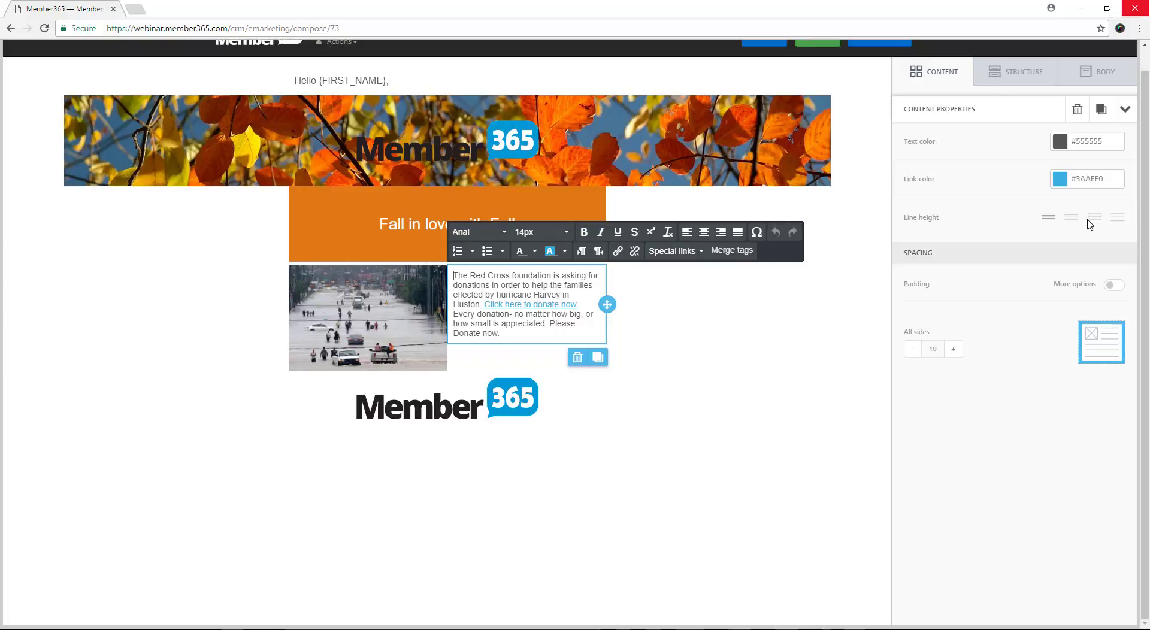
{"action": "left_click", "coordinate": [1089, 221]}
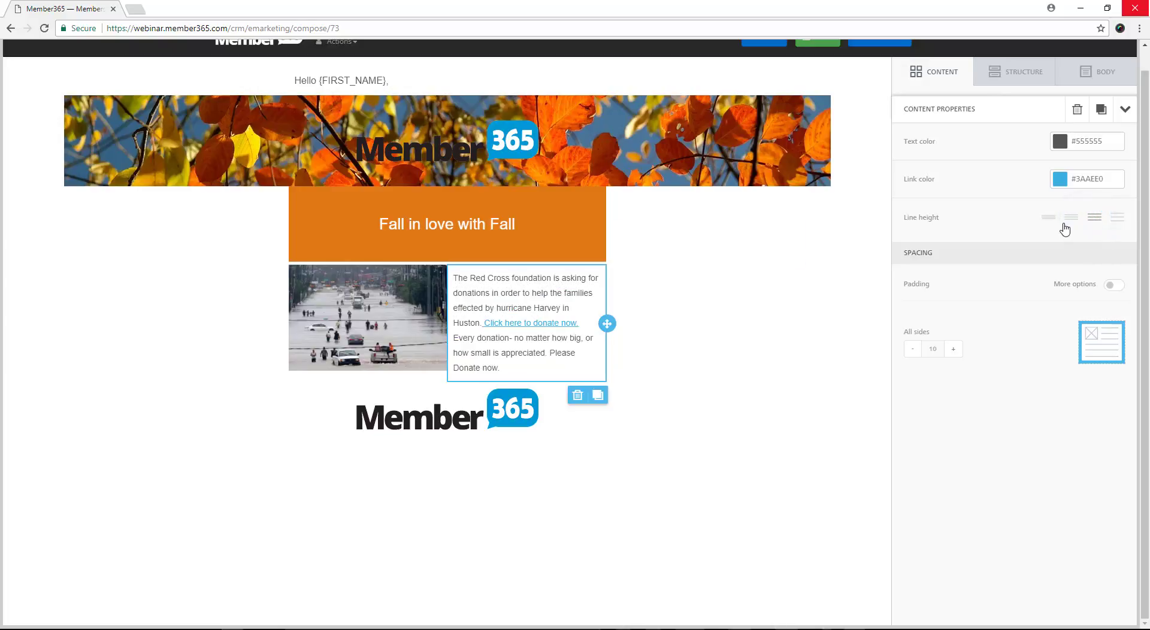
{"action": "left_click", "coordinate": [1065, 225]}
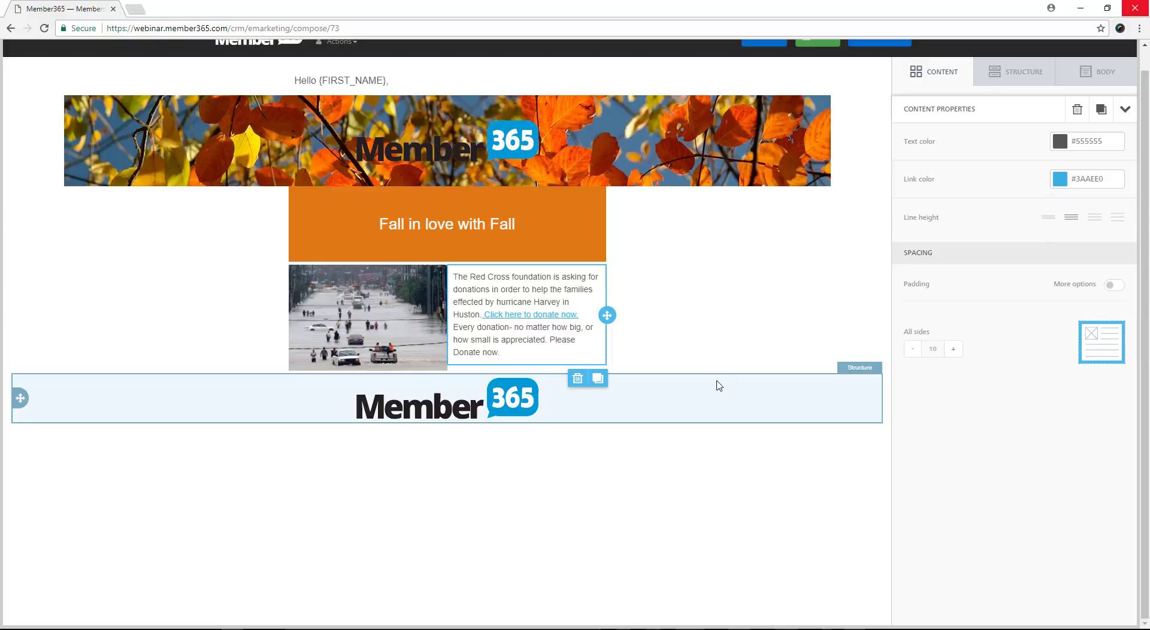
Add a row with two equal columns below the Red Cross section, with an image block on the left and a text block on the right.
{"action": "left_click", "coordinate": [1012, 70]}
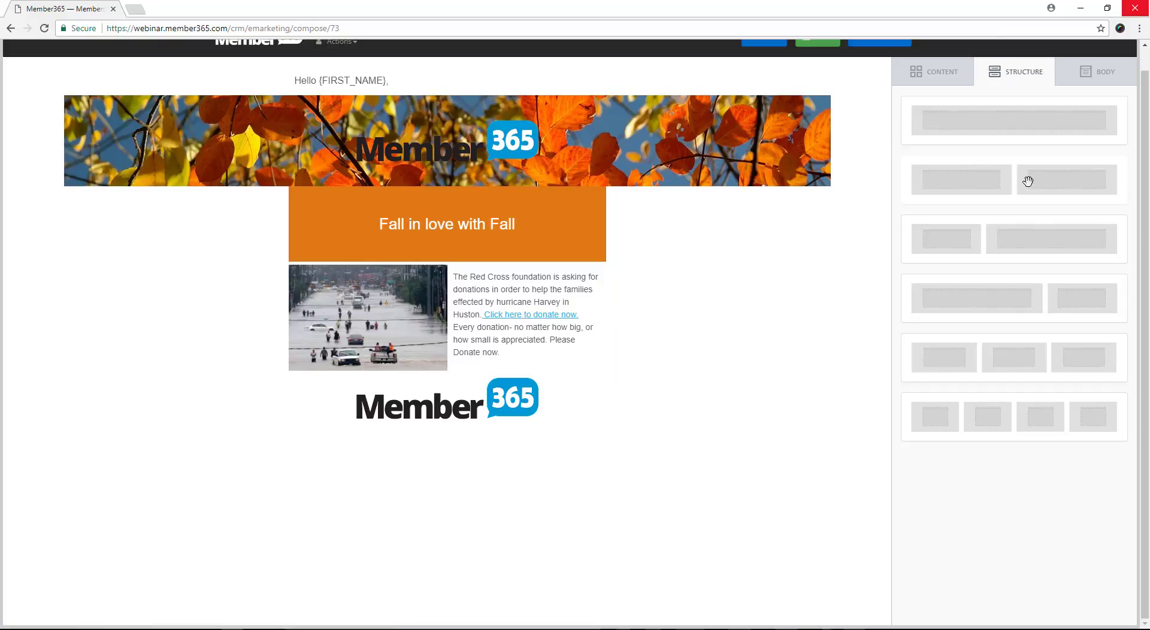
{"action": "left_click_drag", "start_coordinate": [1028, 181], "coordinate": [436, 373]}
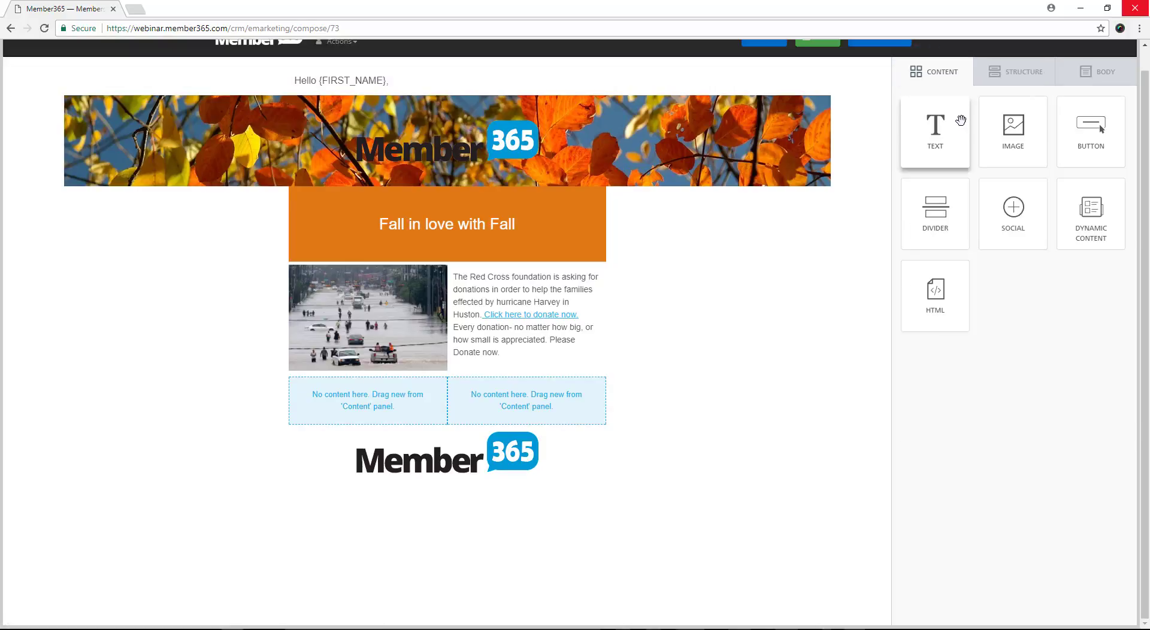
{"action": "left_click_drag", "start_coordinate": [955, 120], "coordinate": [552, 381]}
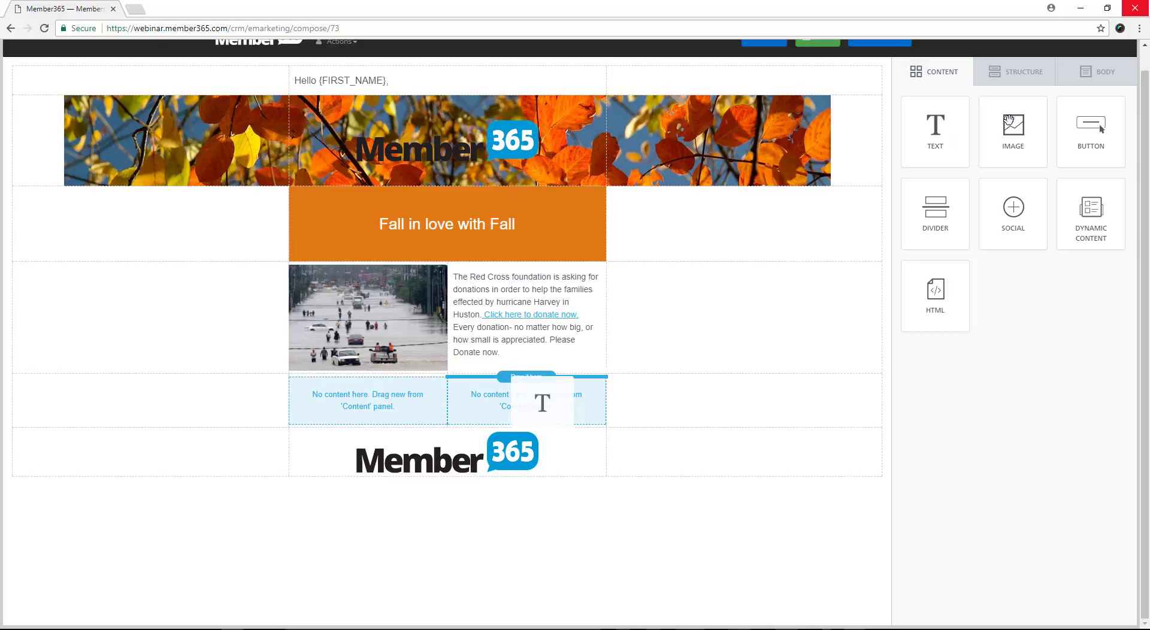
{"action": "left_click_drag", "start_coordinate": [1011, 123], "coordinate": [572, 208]}
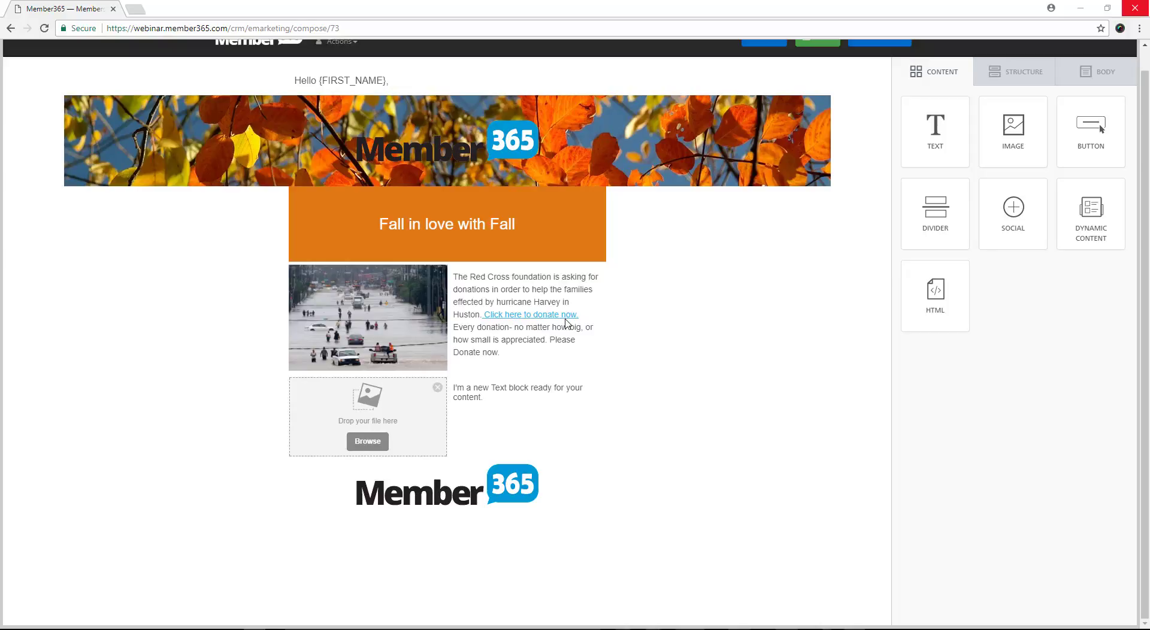
Replace the new text block's placeholder with "Don't forget to register for the upcoming Fall Conference of 2017! Click here to register!".
{"action": "left_click", "coordinate": [525, 406]}
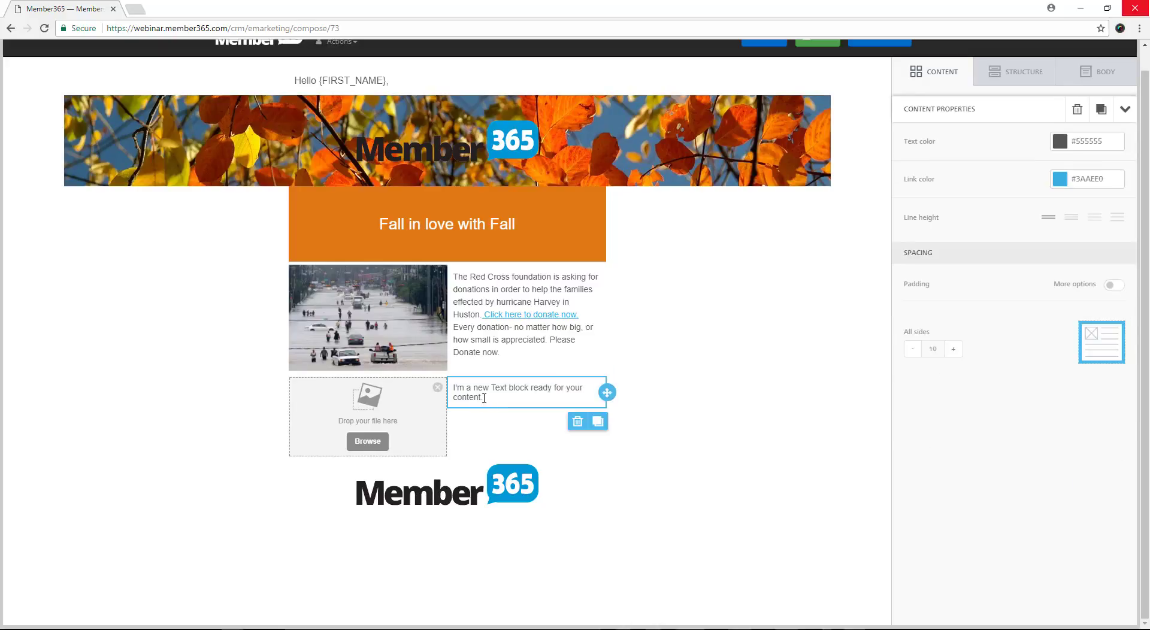
{"action": "left_click_drag", "start_coordinate": [484, 399], "coordinate": [454, 384]}
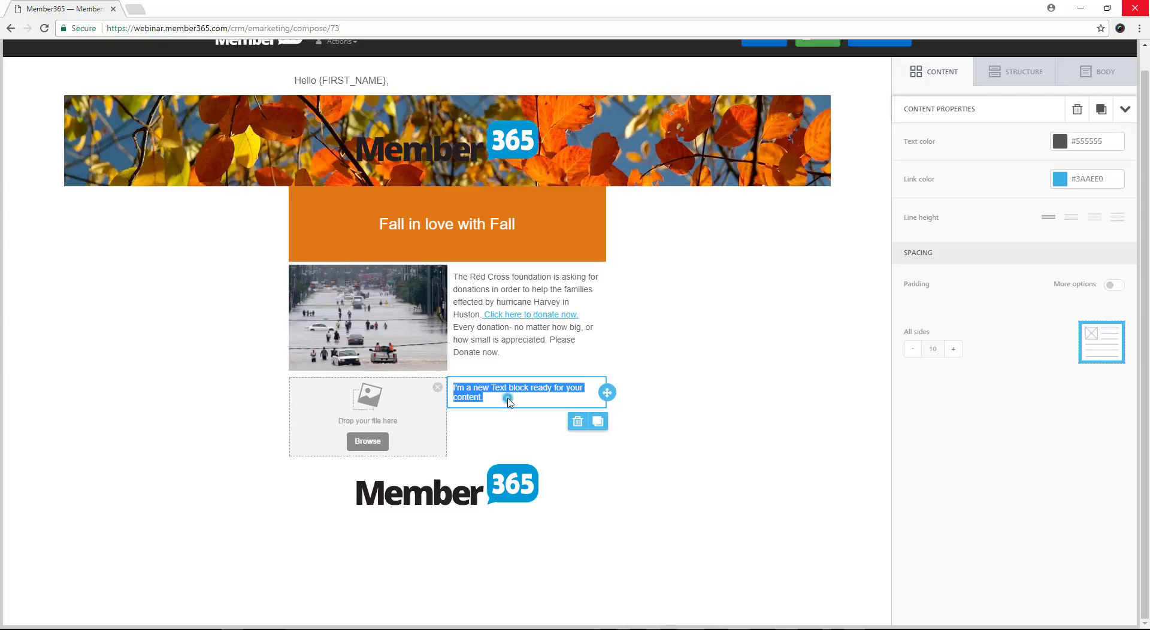
{"action": "left_click_drag", "start_coordinate": [508, 400], "coordinate": [446, 382]}
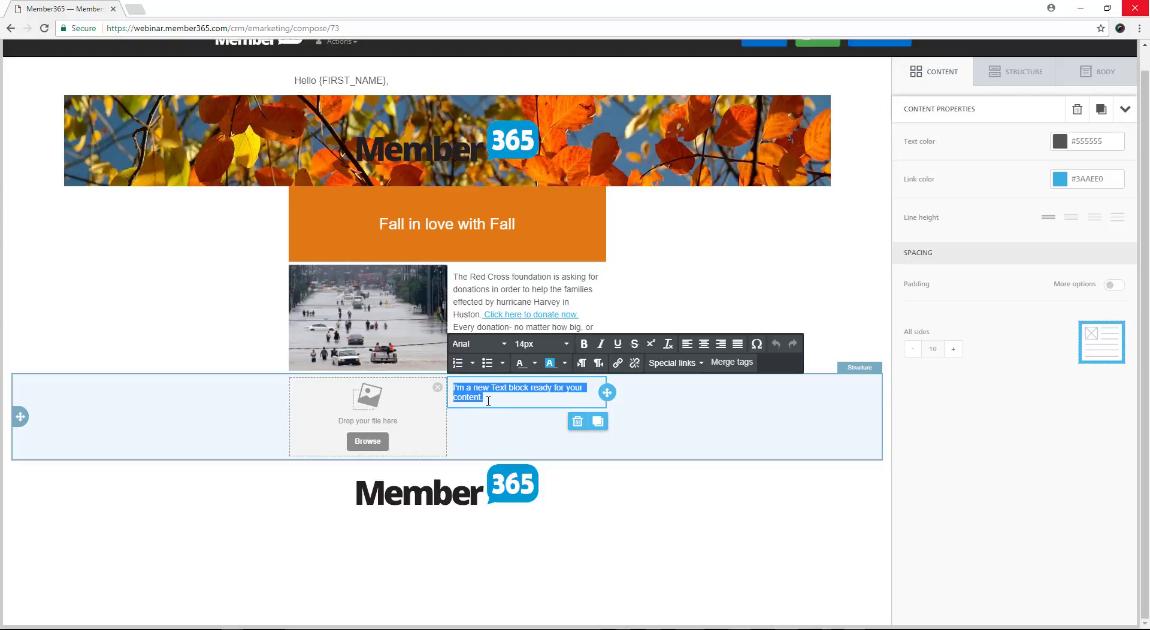
{"action": "key", "text": "BackSpace"}
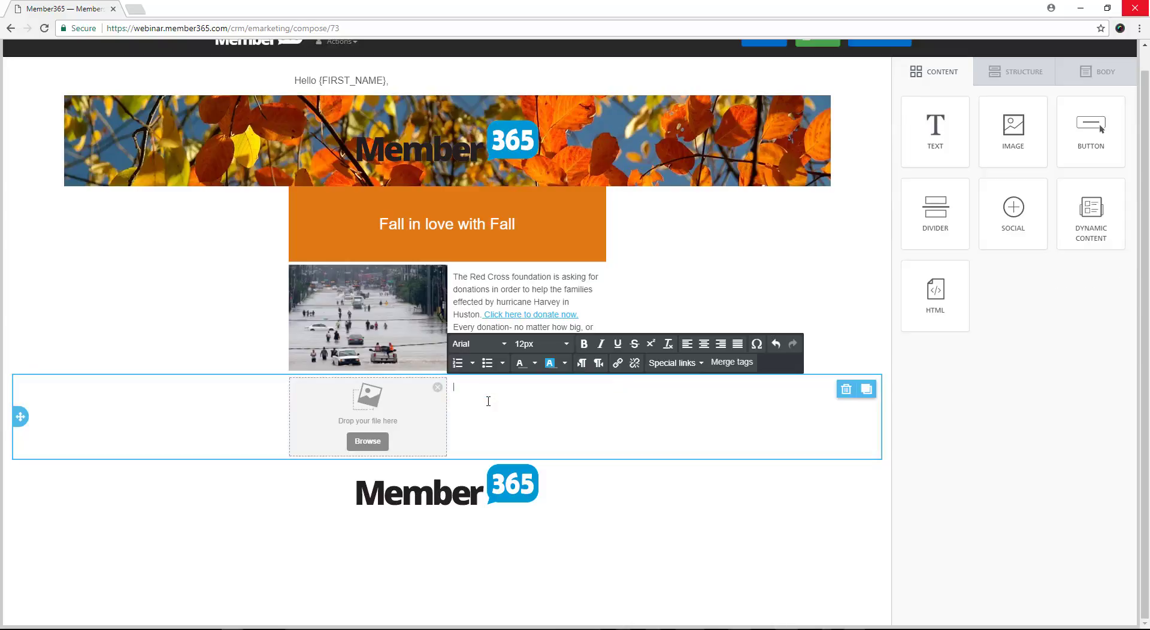
{"action": "type", "text": "Don't forget to register for the upcoming Fall Conference of 2017! Click here to register!"}
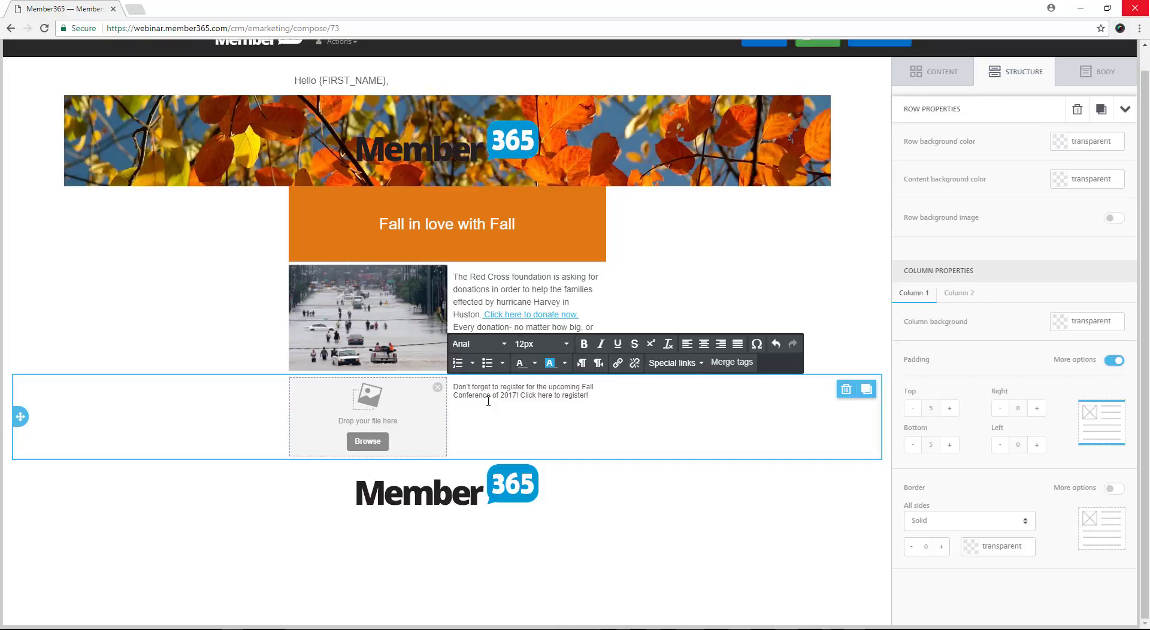
Set the font size of the whole Fall Conference registration text to 14px.
{"action": "left_click", "coordinate": [591, 394]}
{"action": "left_click_drag", "start_coordinate": [592, 395], "coordinate": [456, 389]}
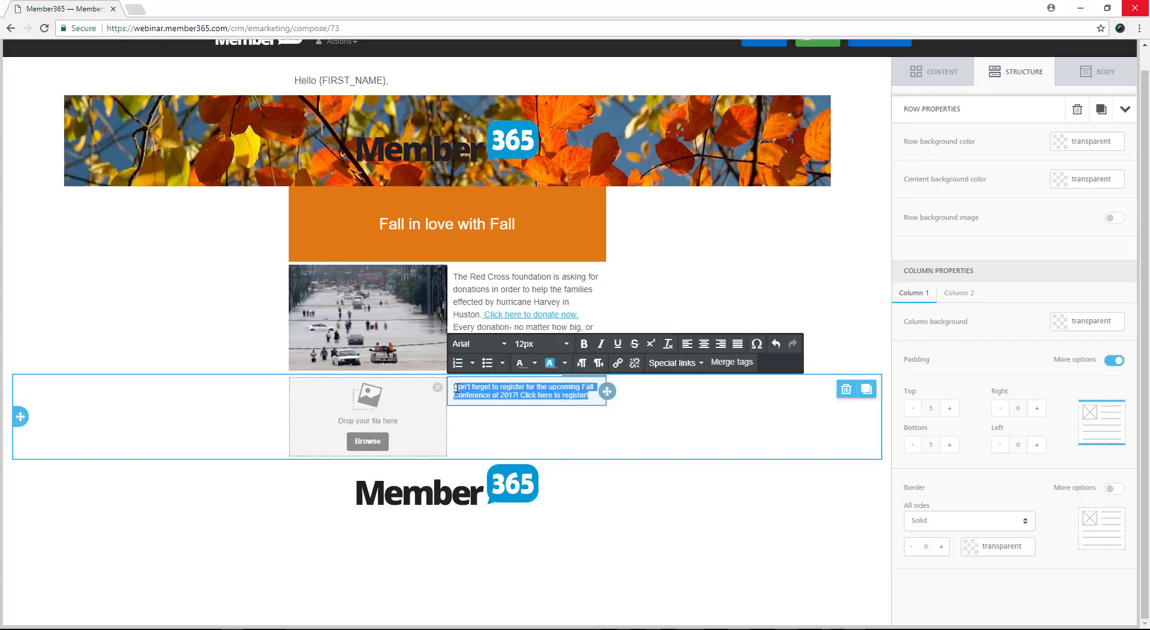
{"action": "left_click", "coordinate": [568, 344]}
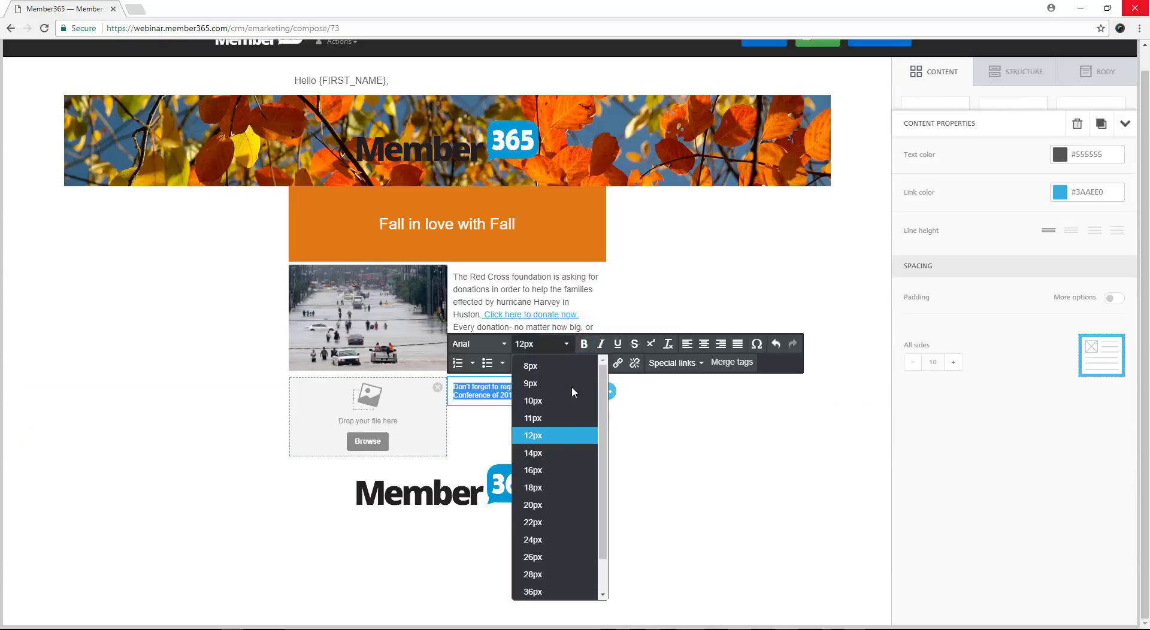
{"action": "left_click", "coordinate": [551, 458]}
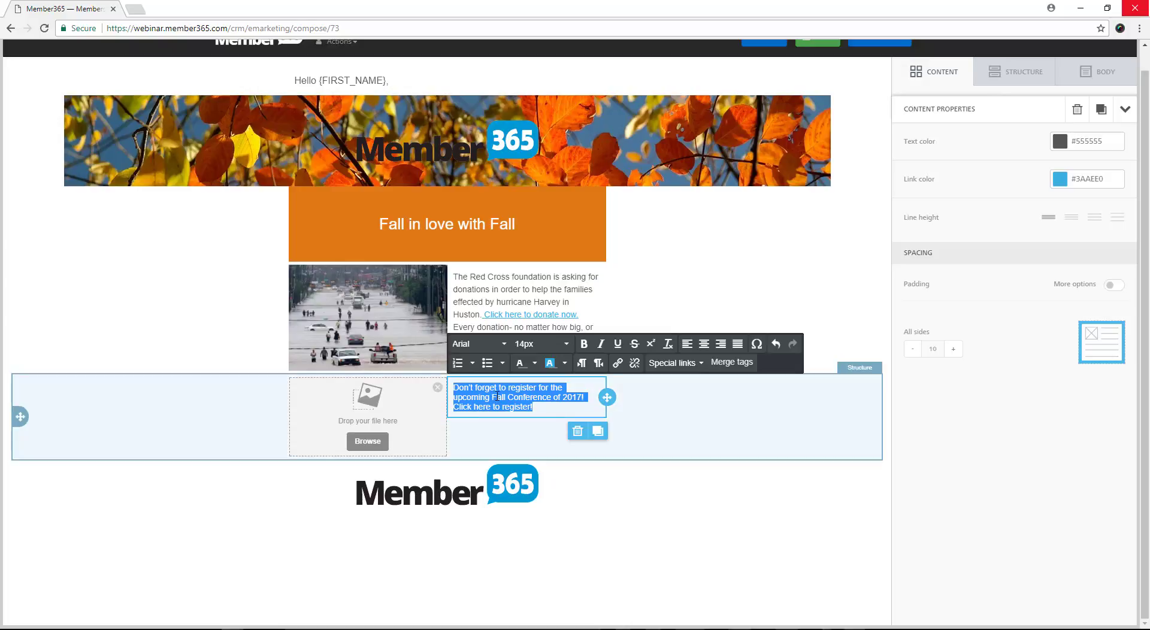
{"action": "left_click", "coordinate": [539, 409]}
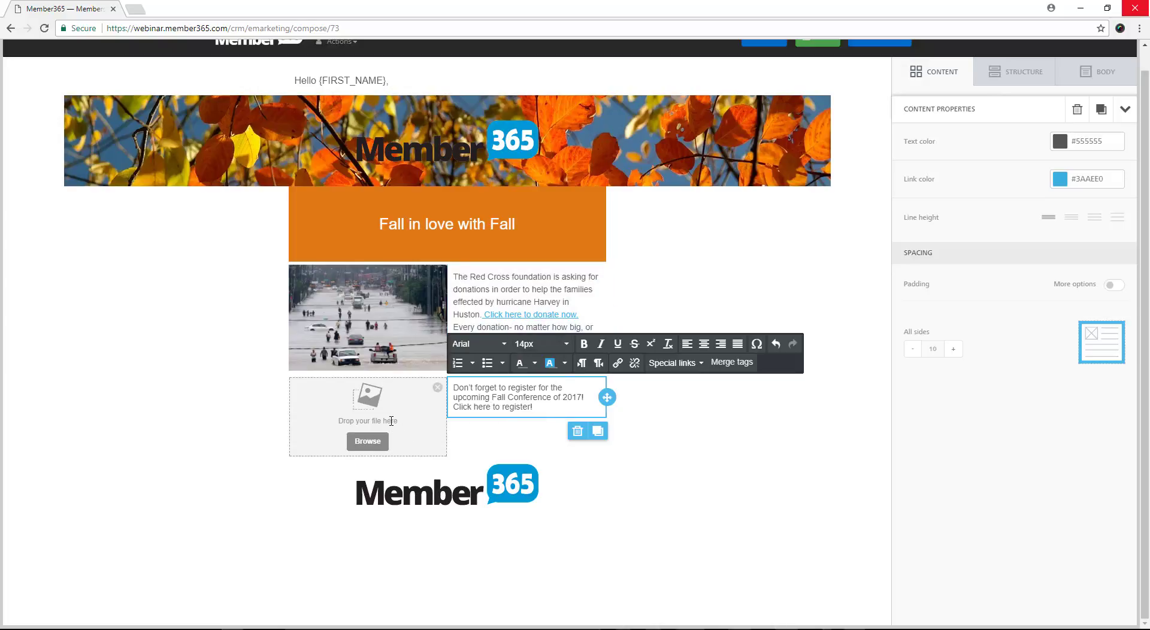
Insert the stored portrait photo of autumn leaves (e834b00c29f11c3e81584d04e64...) into the empty image block beside the Fall Conference text.
{"action": "left_click", "coordinate": [379, 443]}
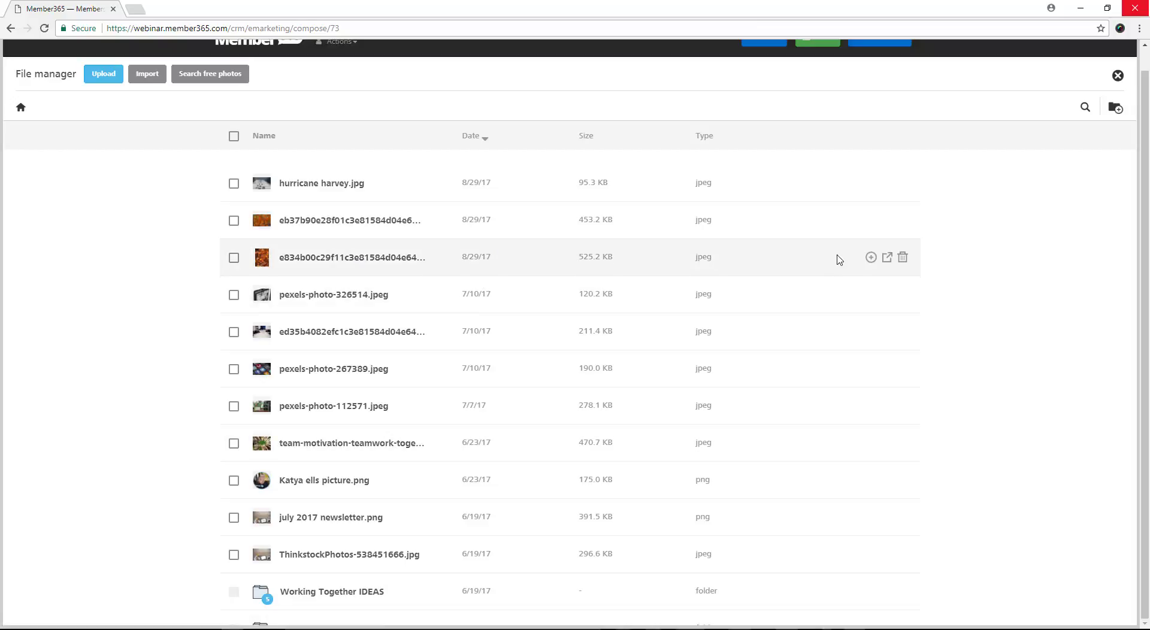
{"action": "left_click", "coordinate": [871, 258]}
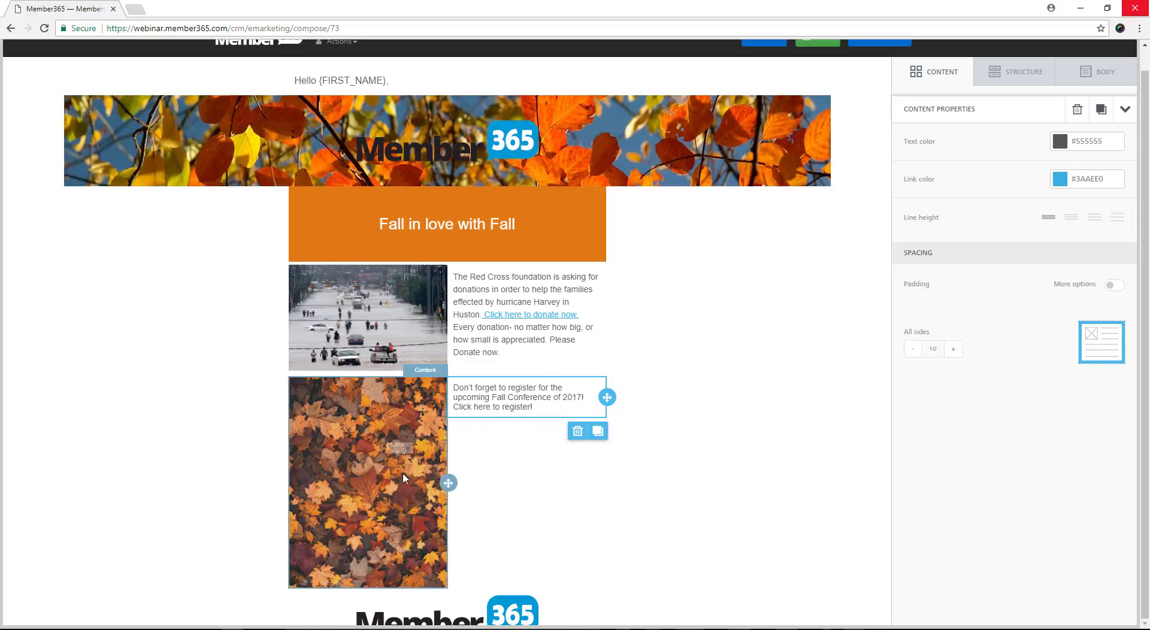
{"action": "scroll", "coordinate": [531, 504], "scroll_direction": "down", "scroll_amount": 1}
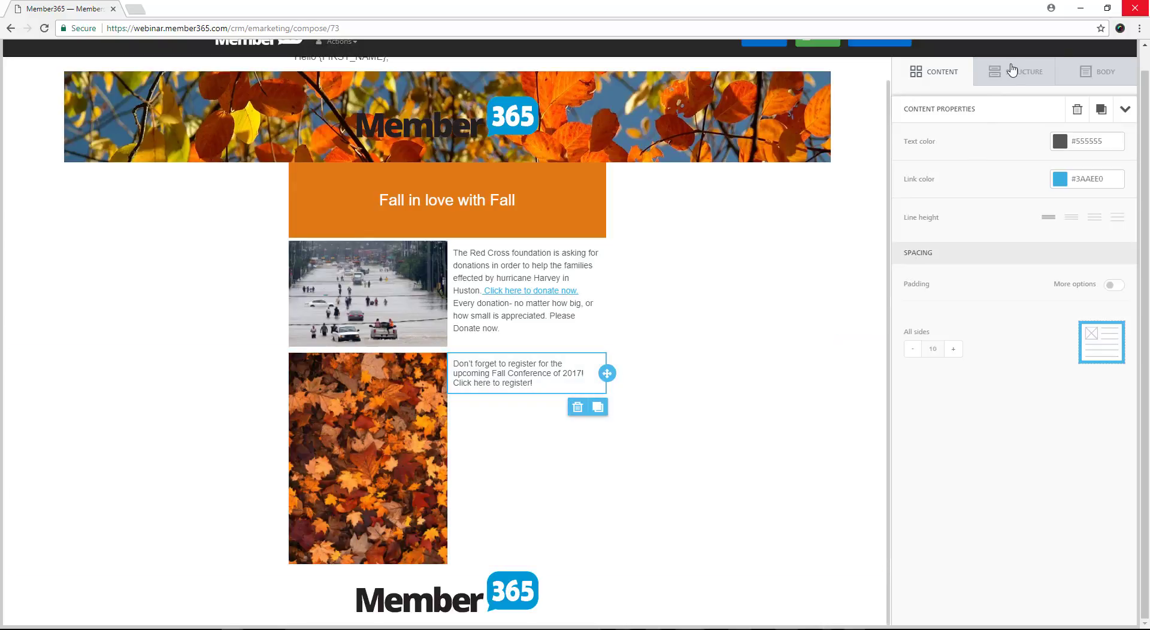
Add a single-column row containing a divider between the Red Cross section and the Fall Conference section.
{"action": "left_click", "coordinate": [1012, 74]}
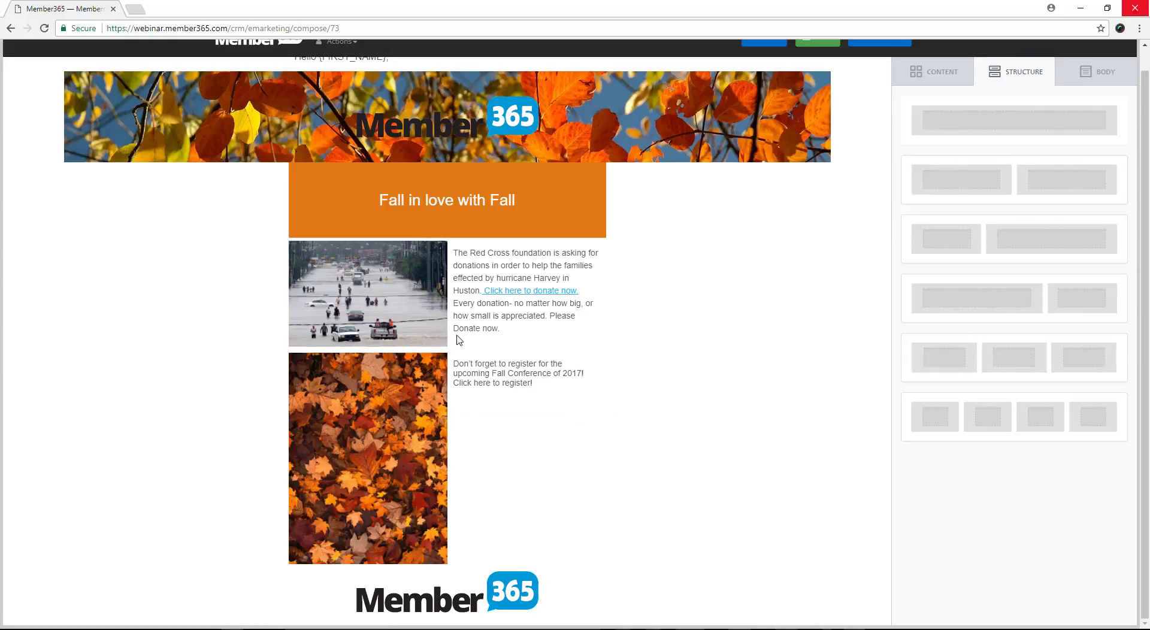
{"action": "left_click_drag", "start_coordinate": [999, 121], "coordinate": [861, 202]}
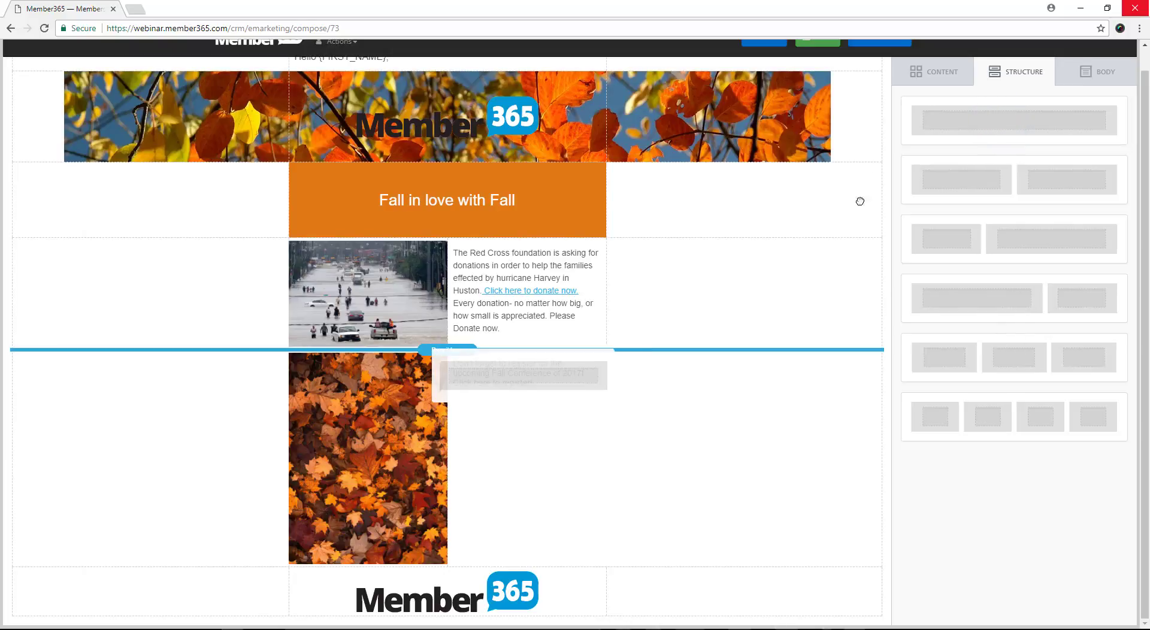
{"action": "left_click_drag", "start_coordinate": [928, 79], "coordinate": [927, 77]}
{"action": "left_click", "coordinate": [932, 75]}
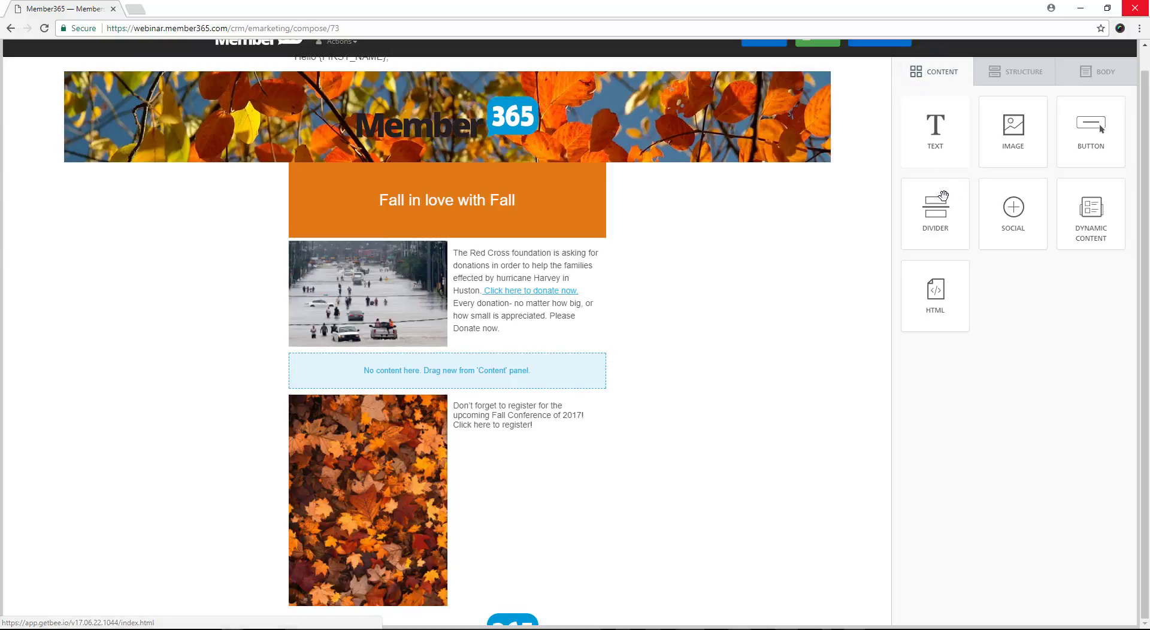
{"action": "left_click_drag", "start_coordinate": [944, 196], "coordinate": [409, 371]}
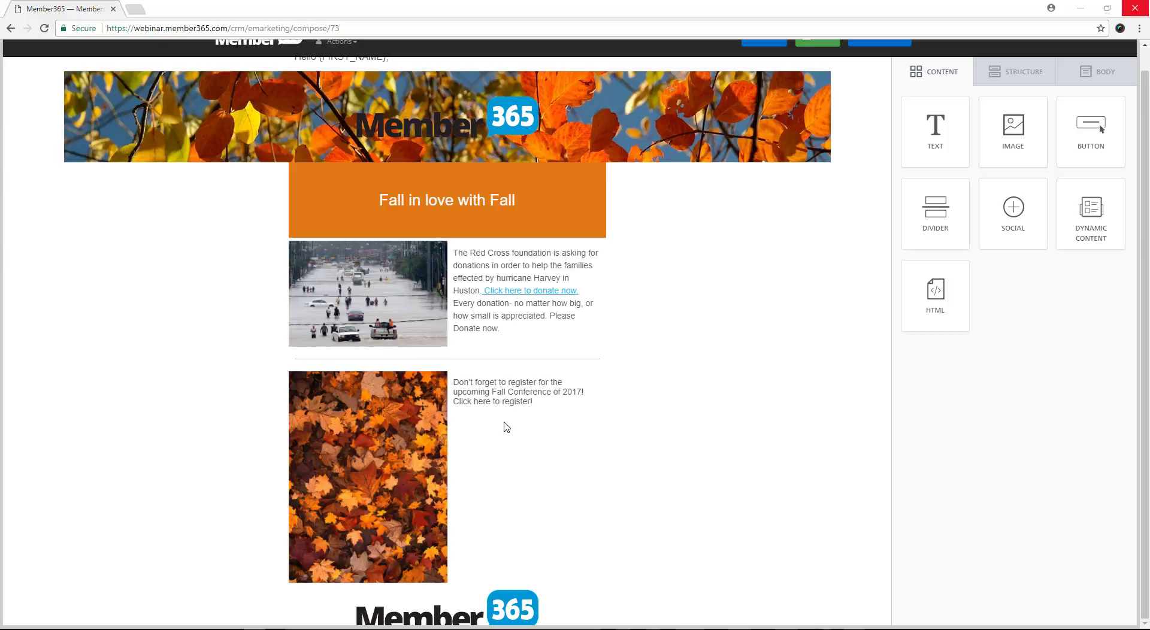
Link the words "Click here to register!" to the copied conference registration URL, underlined and opening in a new window.
{"action": "left_click", "coordinate": [532, 405]}
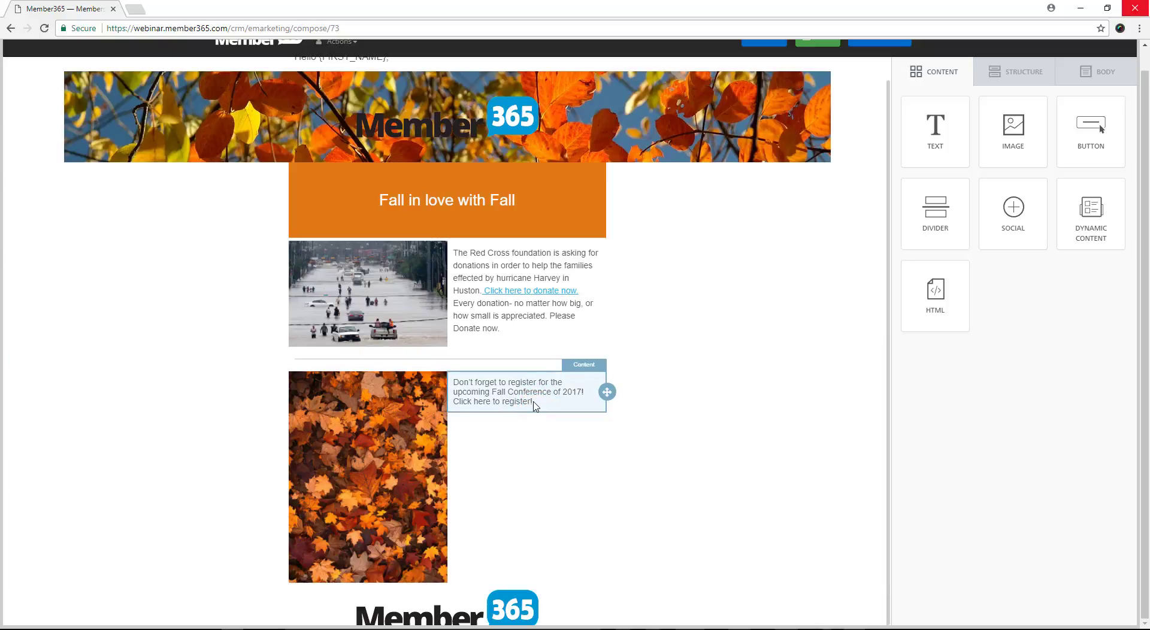
{"action": "left_click", "coordinate": [537, 400]}
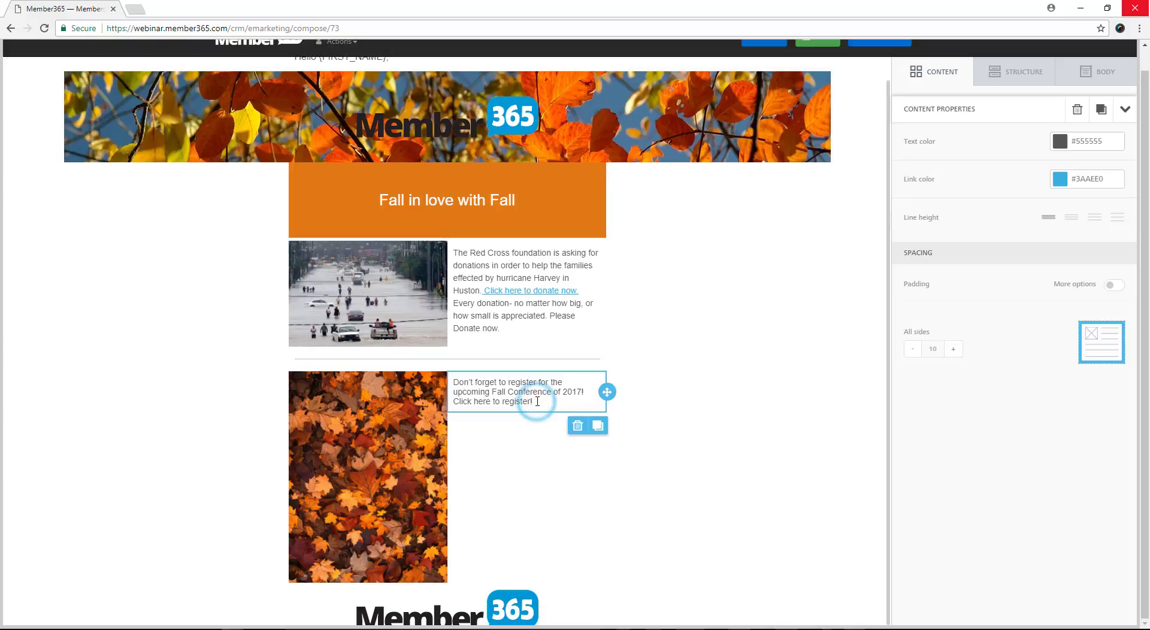
{"action": "left_click_drag", "start_coordinate": [538, 400], "coordinate": [450, 414]}
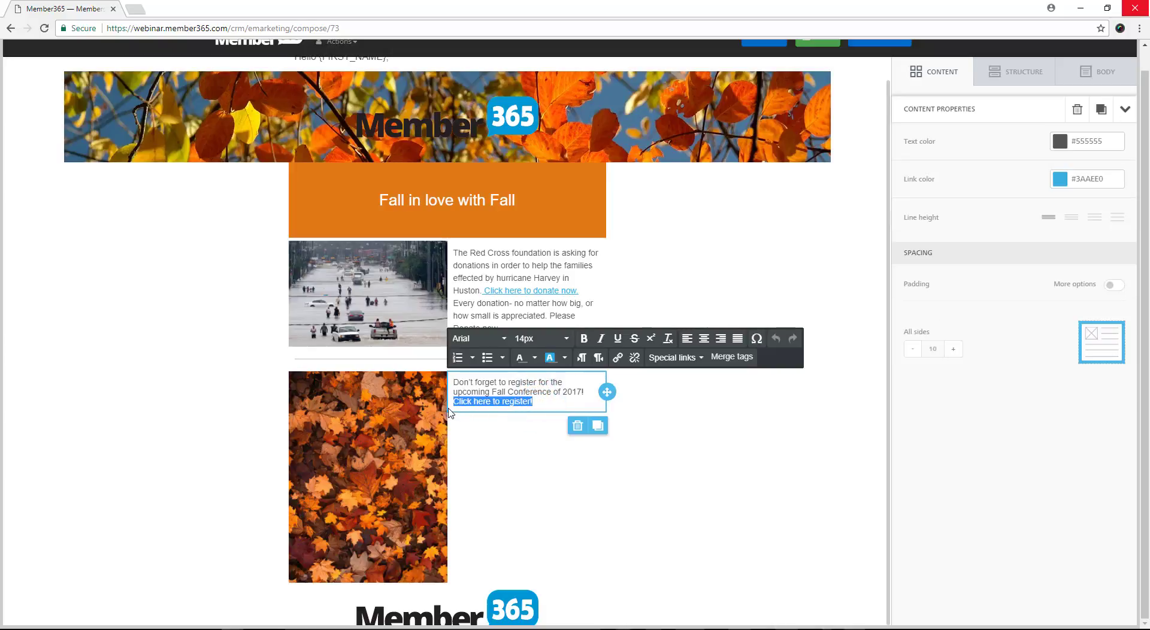
{"action": "left_click", "coordinate": [617, 357]}
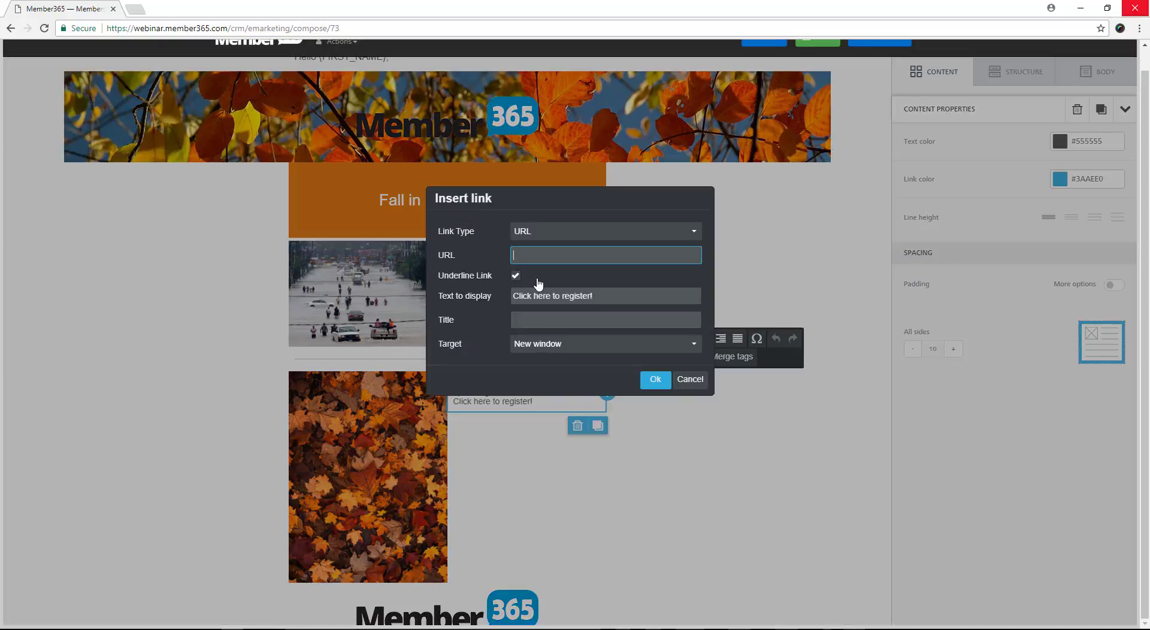
{"action": "key", "text": "ctrl+v"}
{"action": "left_click", "coordinate": [656, 380]}
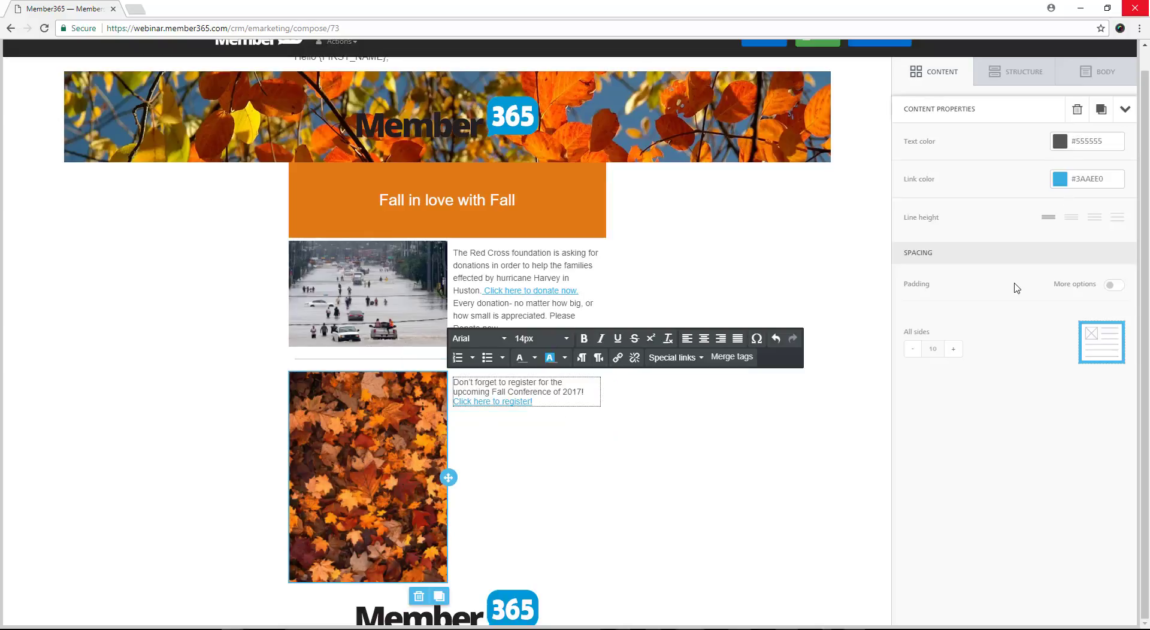
Link the autumn leaves photo to the copied conference registration URL, with the link action Open web page.
{"action": "left_click", "coordinate": [965, 368]}
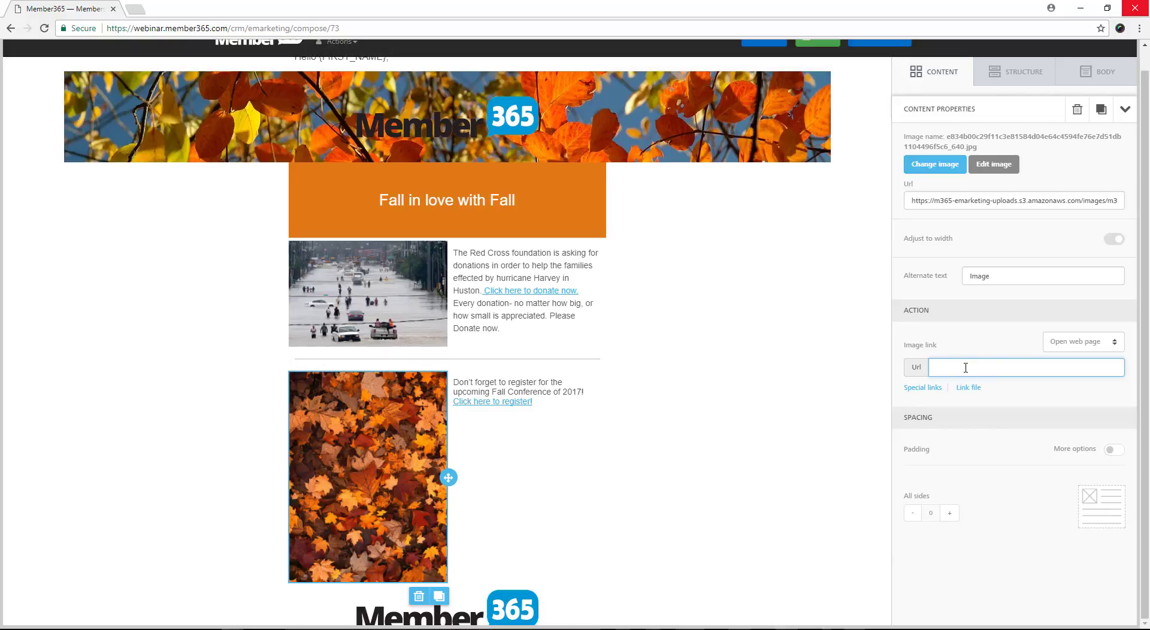
{"action": "key", "text": "ctrl+v"}
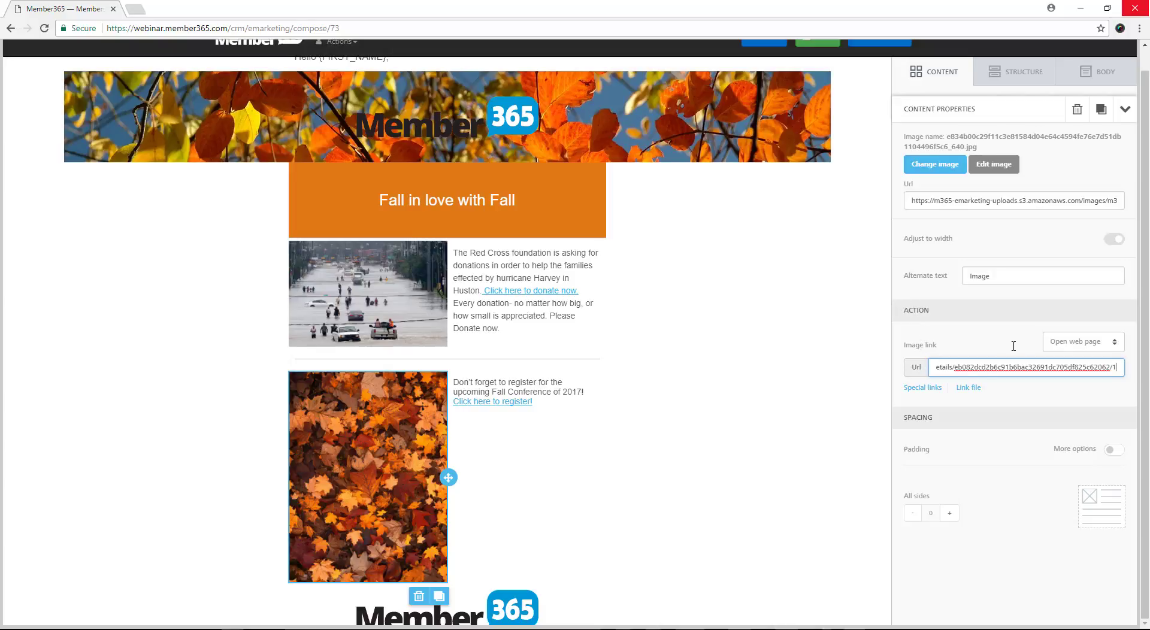
{"action": "left_click", "coordinate": [1118, 342]}
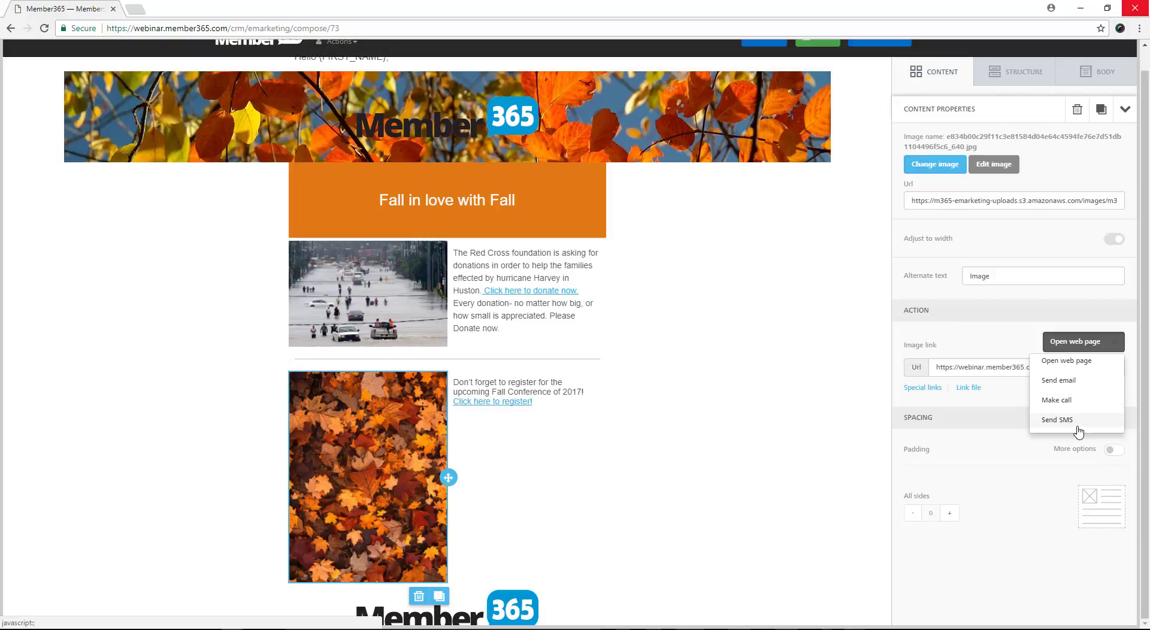
{"action": "left_click", "coordinate": [1079, 363]}
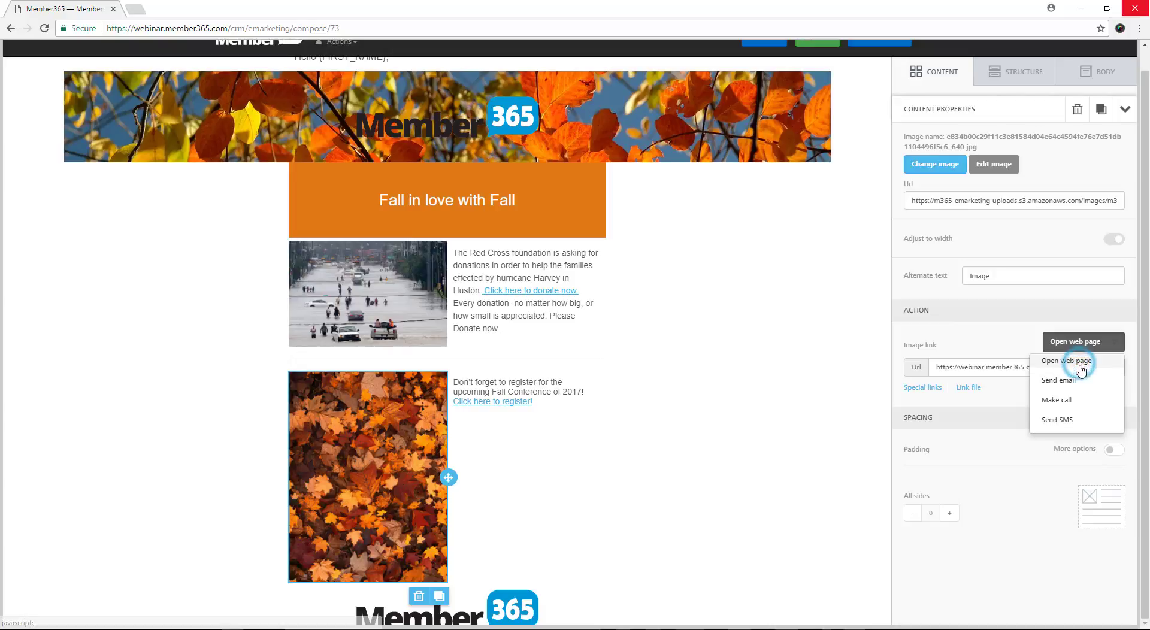
{"action": "left_click", "coordinate": [976, 361]}
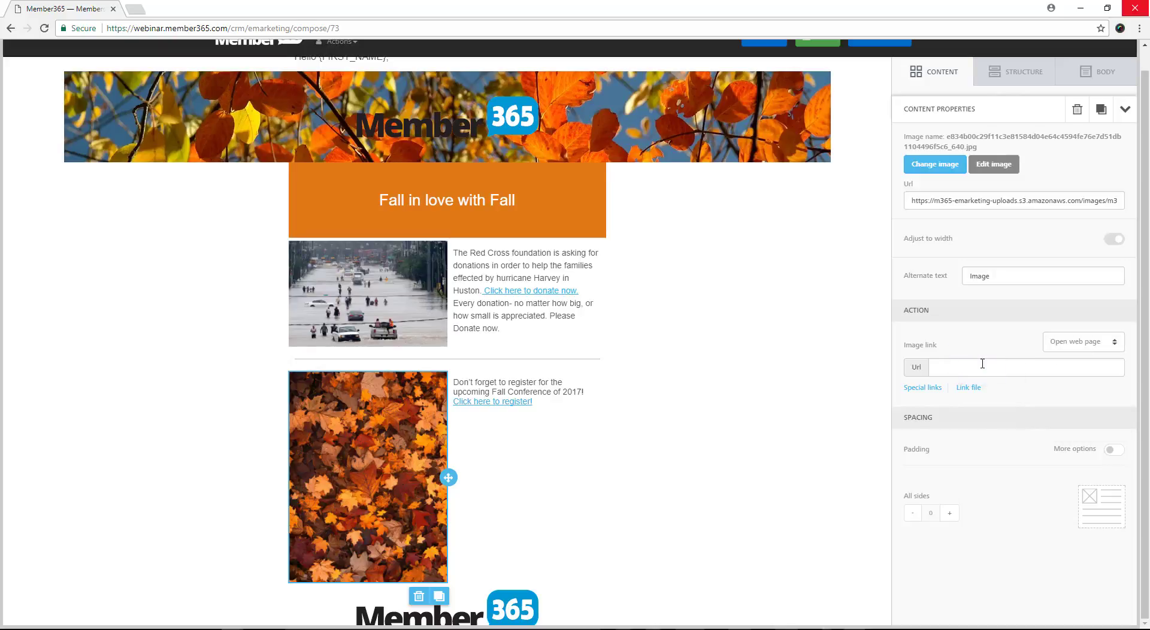
{"action": "key", "text": "ctrl+v"}
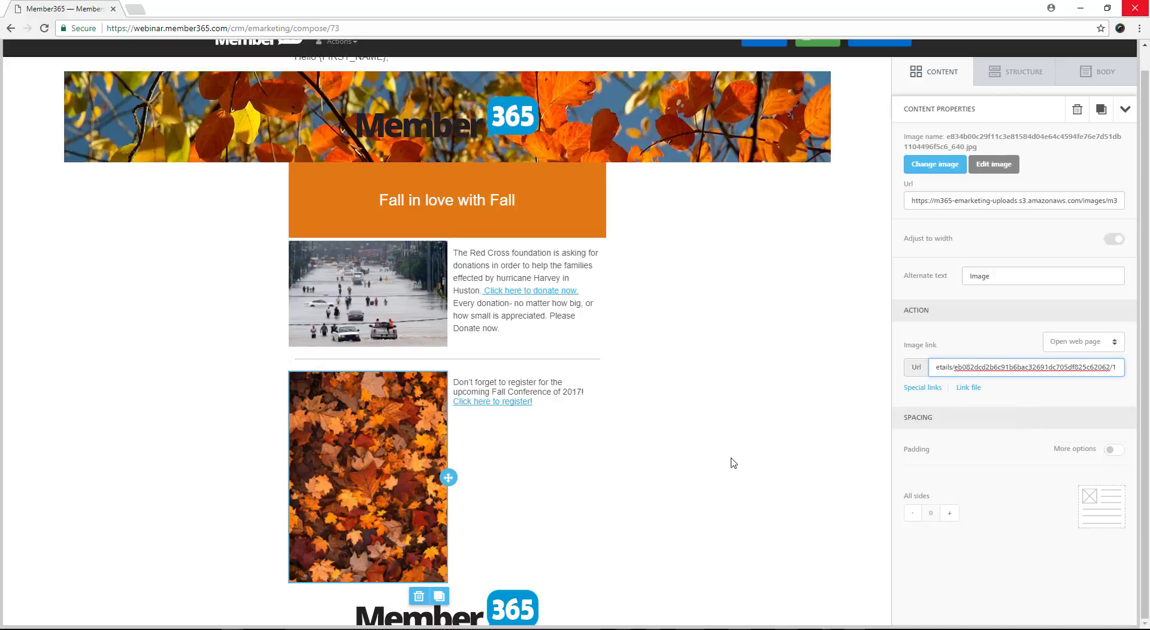
Add a single-column row containing a divider below the Fall Conference section, above the Member365 logo.
{"action": "scroll", "coordinate": [746, 458], "scroll_direction": "down", "scroll_amount": 1}
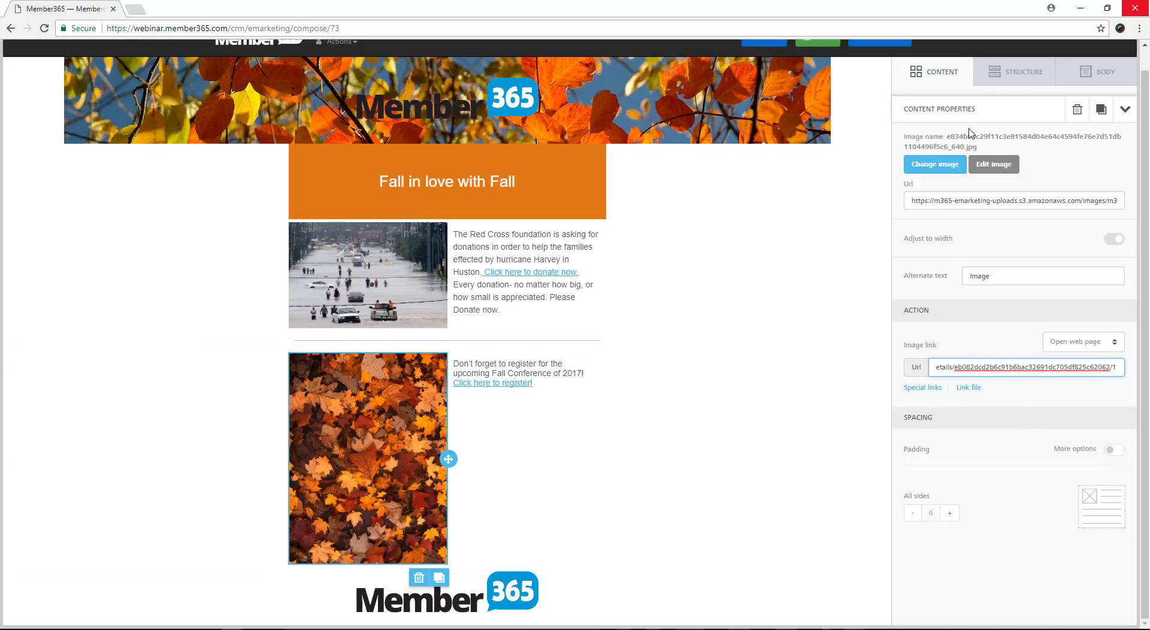
{"action": "left_click", "coordinate": [991, 71]}
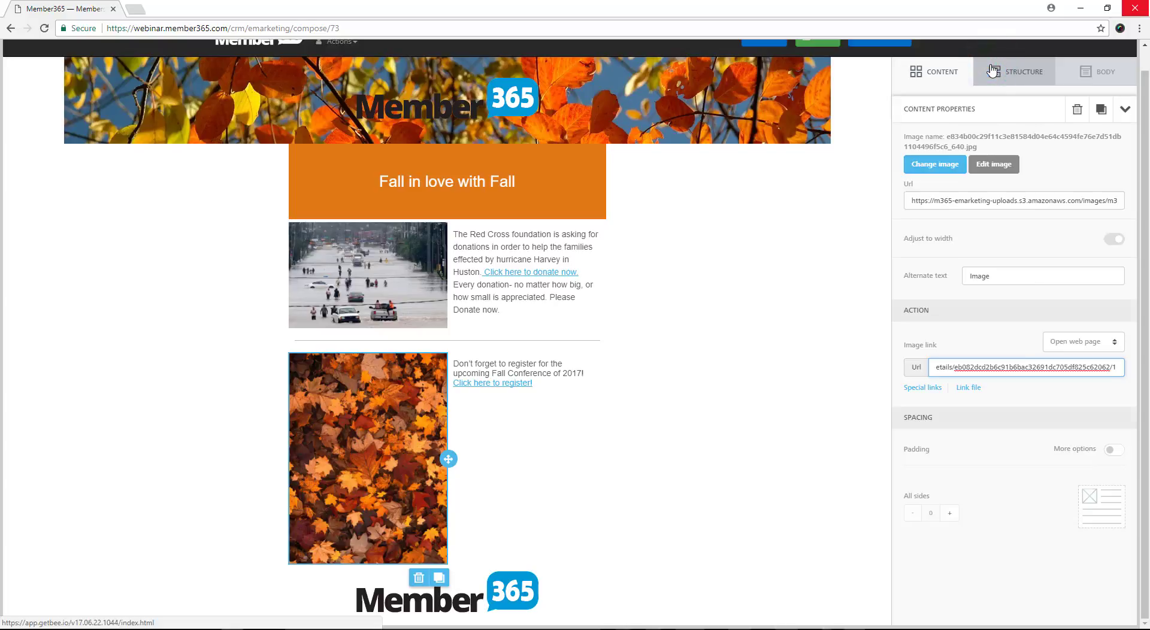
{"action": "left_click", "coordinate": [991, 71]}
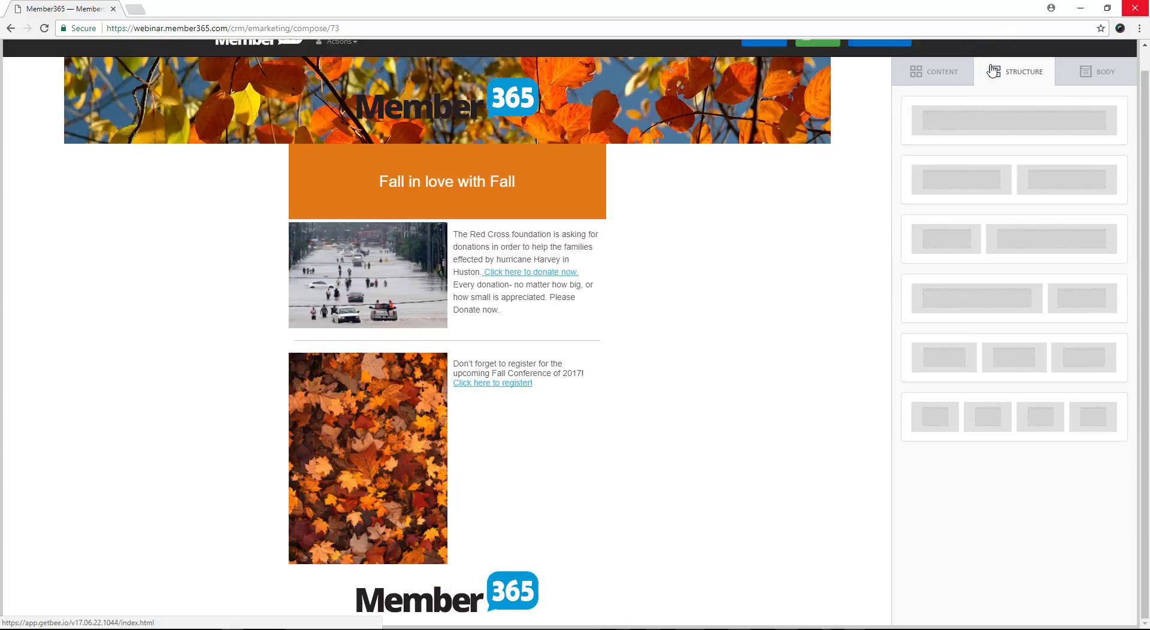
{"action": "left_click_drag", "start_coordinate": [1004, 114], "coordinate": [612, 542]}
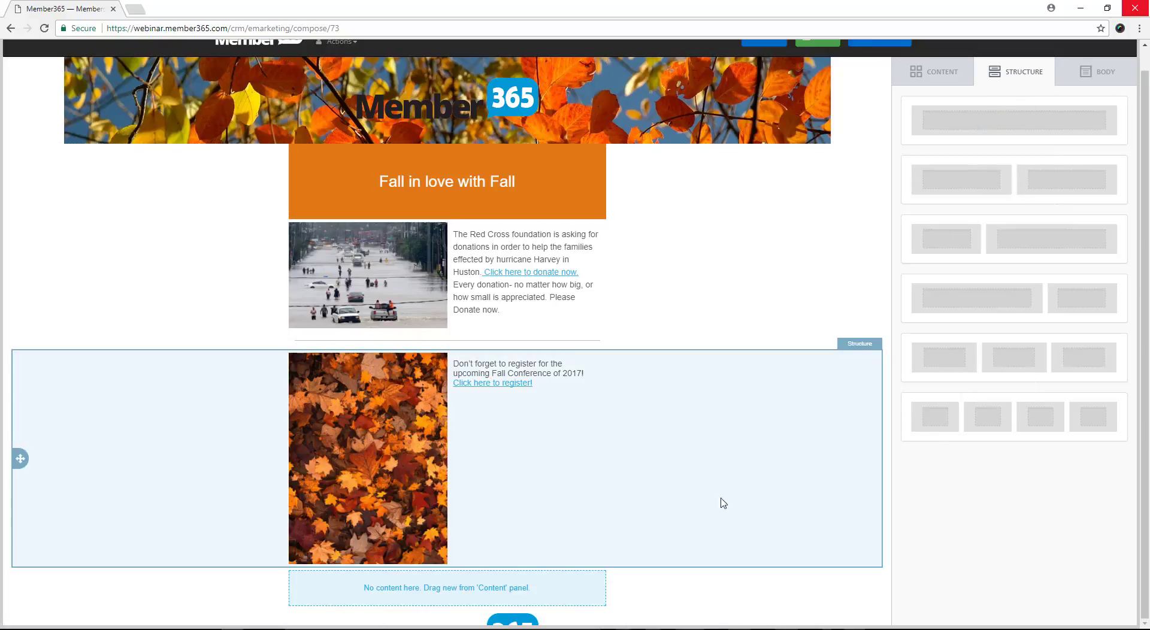
{"action": "left_click", "coordinate": [942, 71]}
{"action": "left_click_drag", "start_coordinate": [935, 209], "coordinate": [473, 580]}
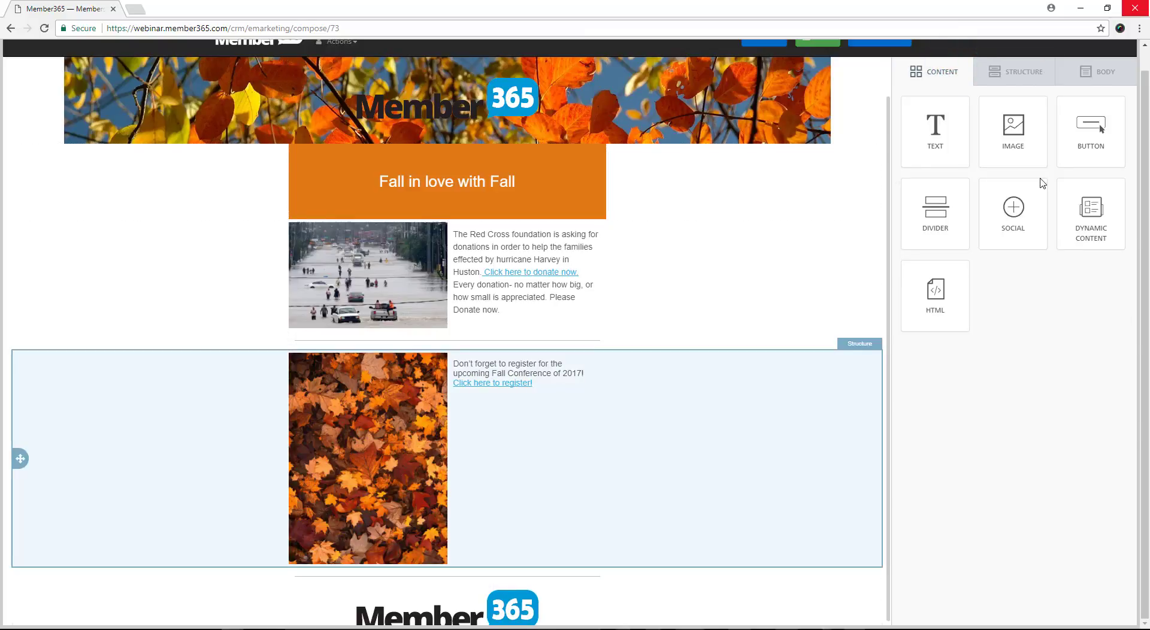
Add a single-column row below the lower divider and place a social icons block in it.
{"action": "left_click", "coordinate": [1020, 72]}
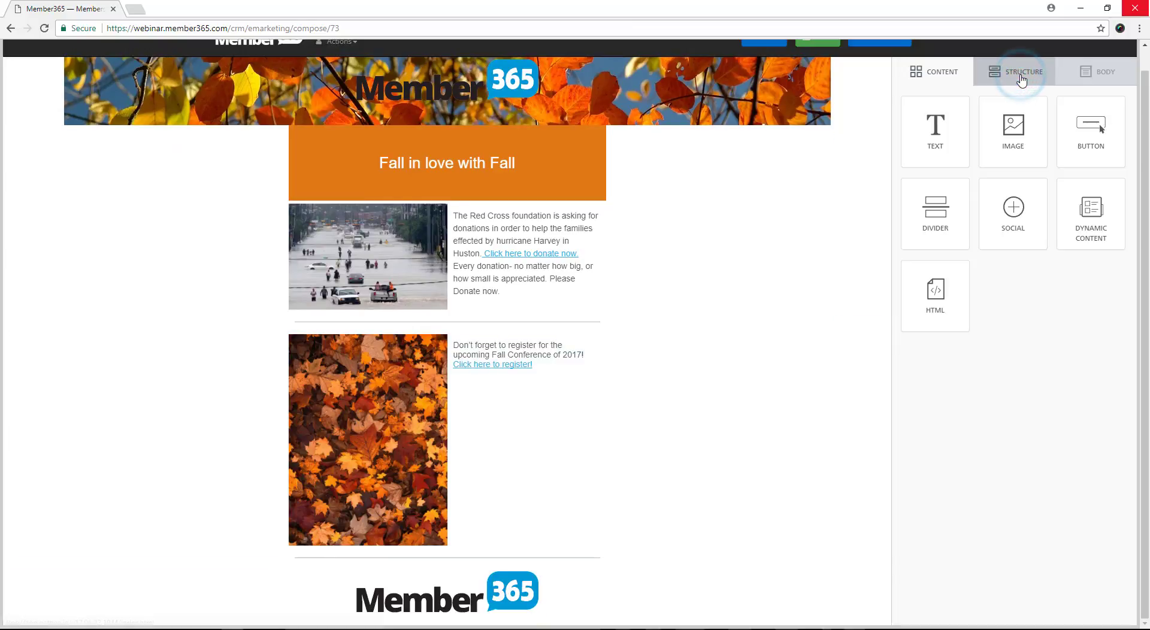
{"action": "left_click_drag", "start_coordinate": [1036, 120], "coordinate": [943, 82]}
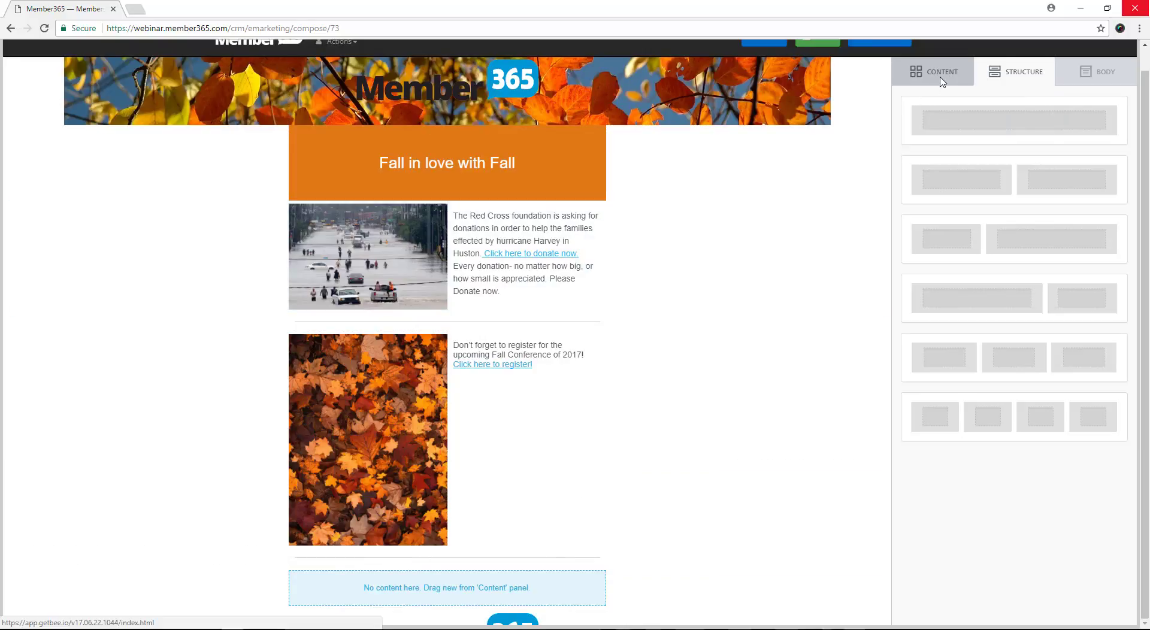
{"action": "left_click", "coordinate": [942, 79]}
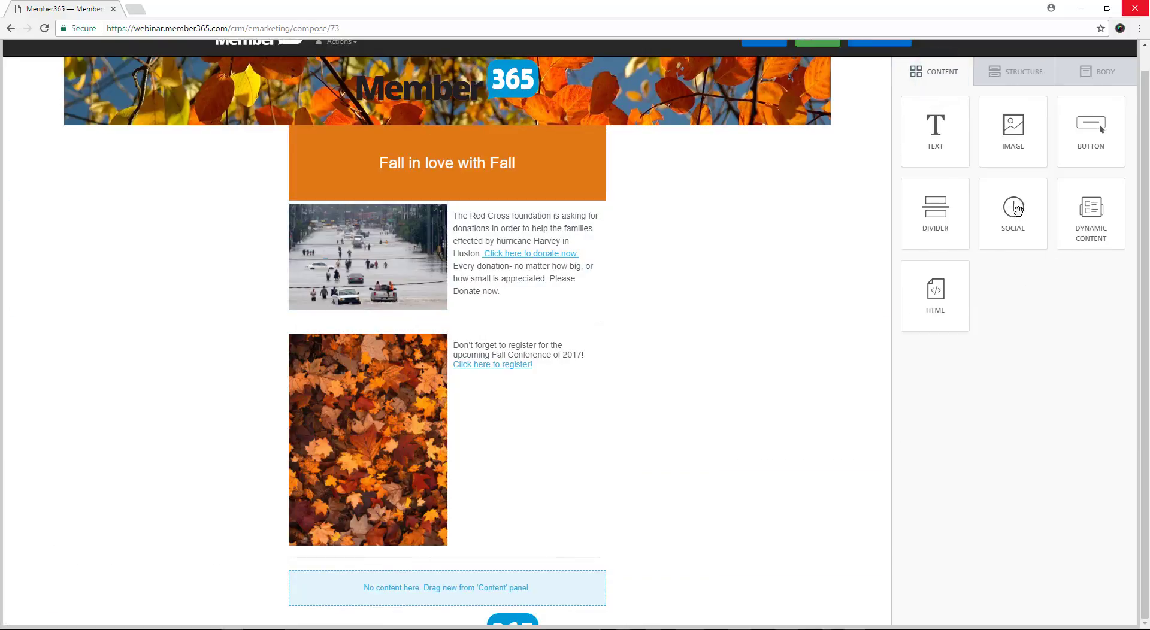
{"action": "left_click_drag", "start_coordinate": [996, 271], "coordinate": [473, 589]}
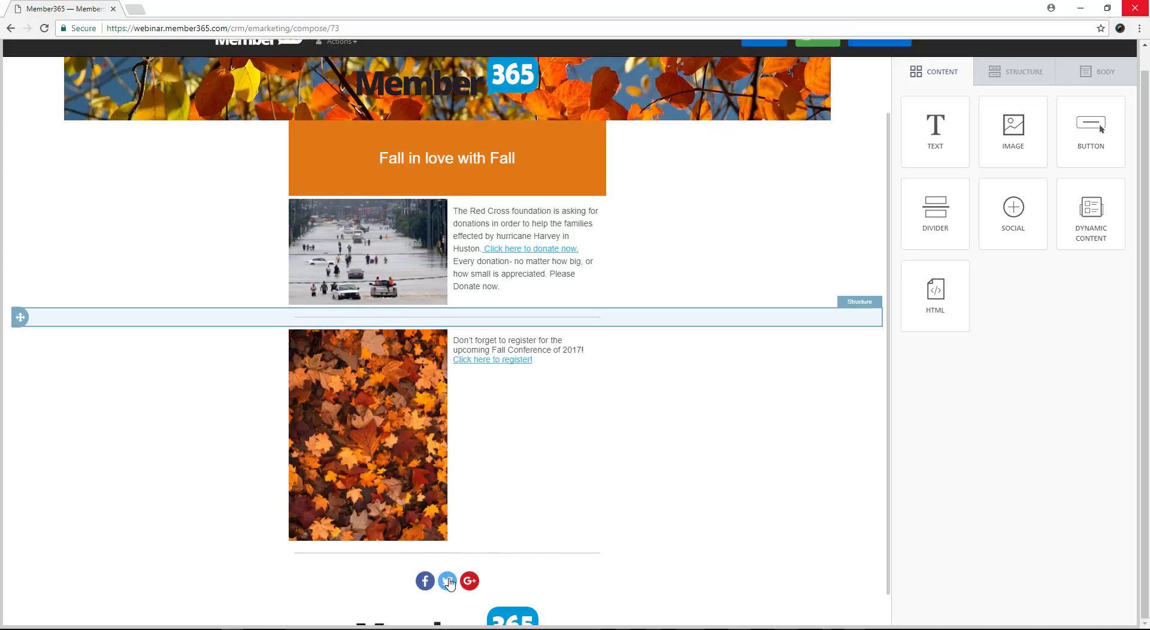
Add a LinkedIn follow icon to the social block, keeping the round coloured icon collection.
{"action": "left_click", "coordinate": [494, 580]}
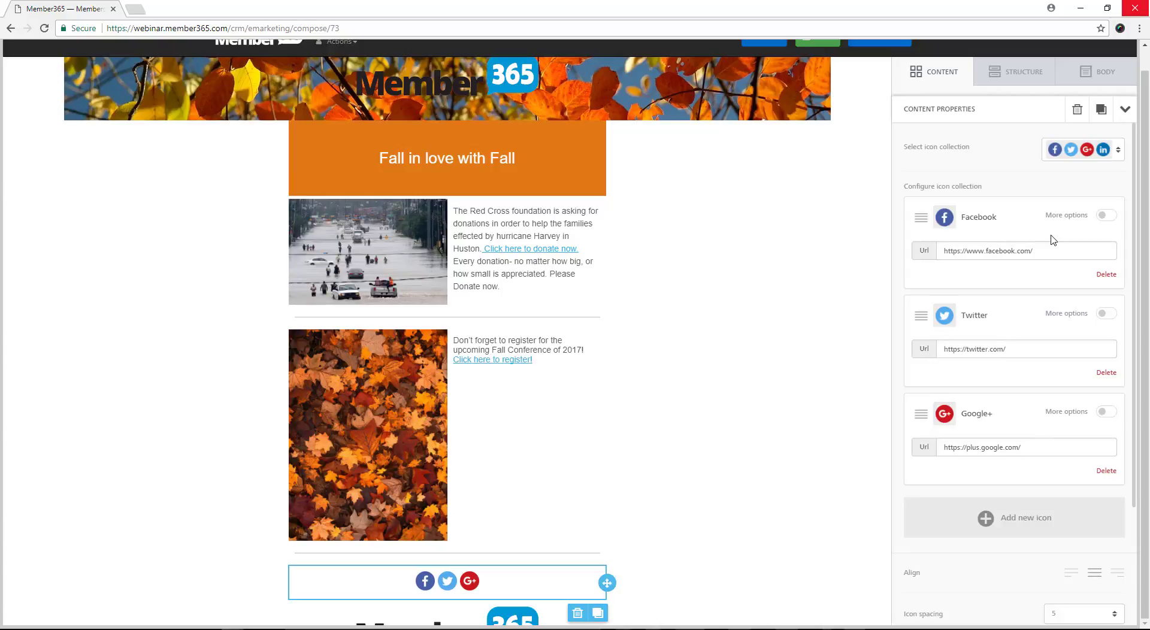
{"action": "left_click", "coordinate": [1118, 150]}
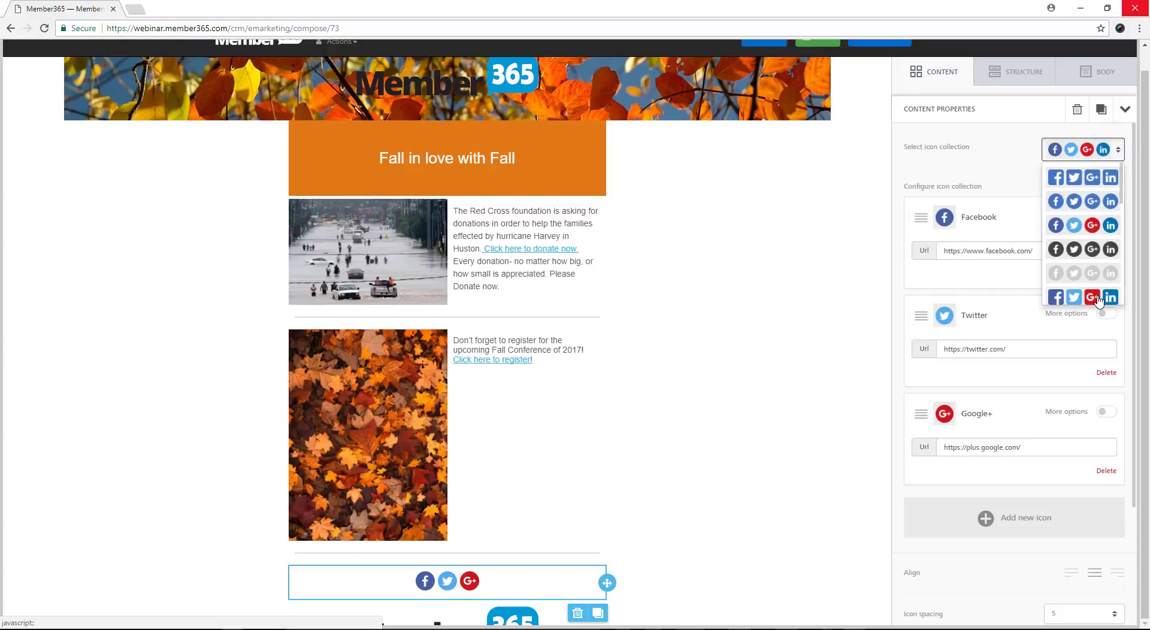
{"action": "left_click", "coordinate": [1024, 140]}
{"action": "scroll", "coordinate": [1000, 287], "scroll_direction": "down", "scroll_amount": 3}
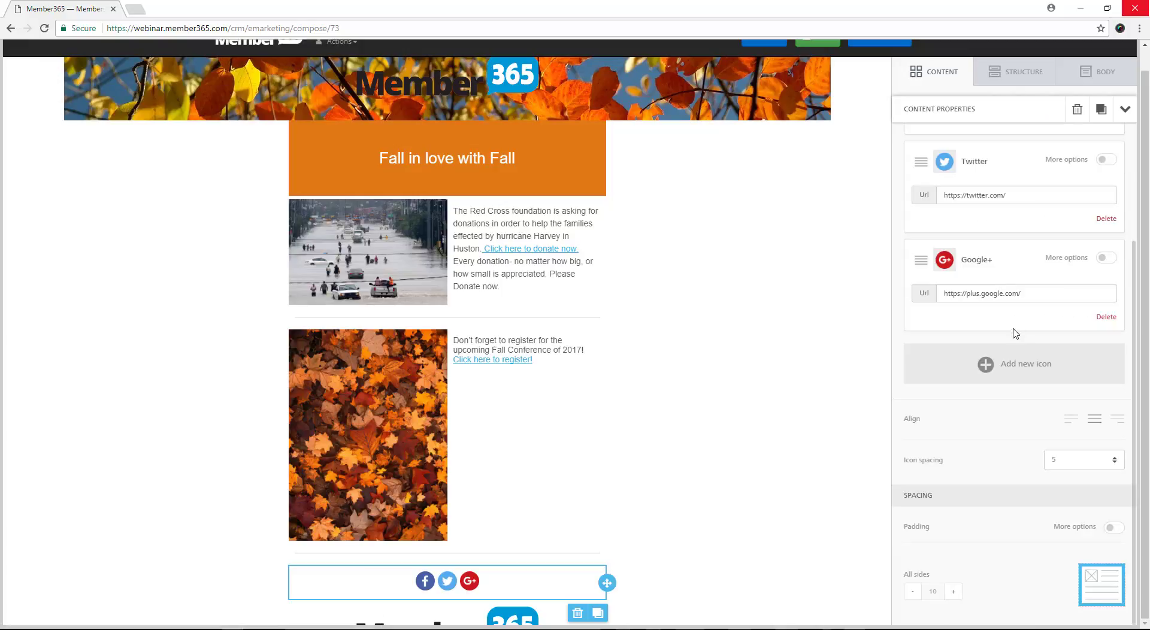
{"action": "left_click", "coordinate": [986, 365]}
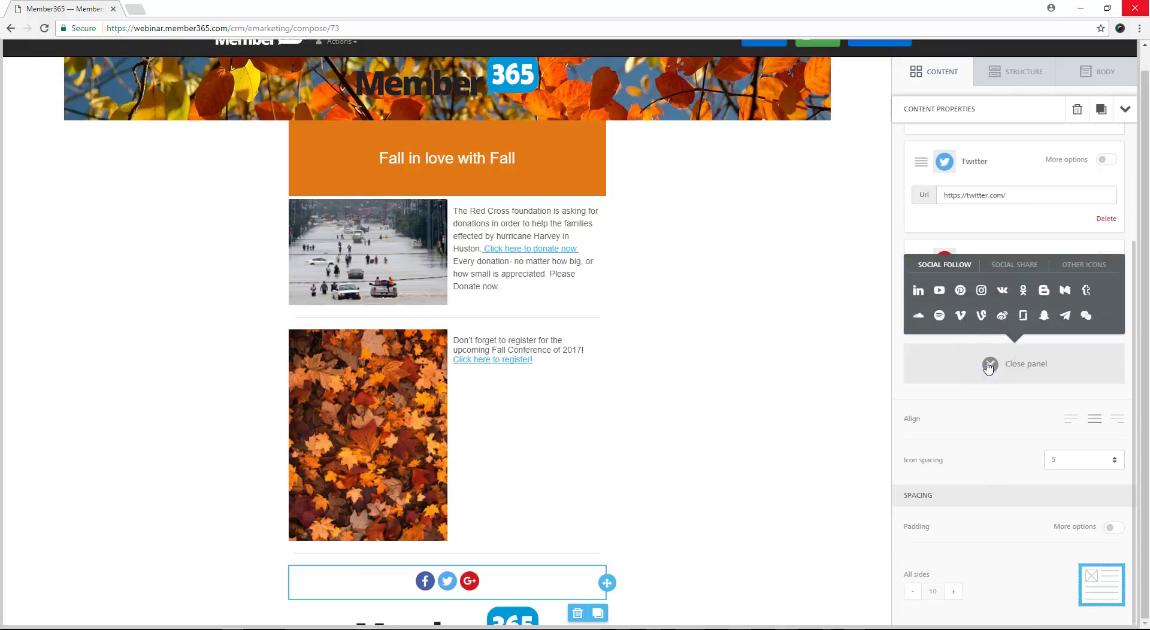
{"action": "left_click", "coordinate": [919, 291]}
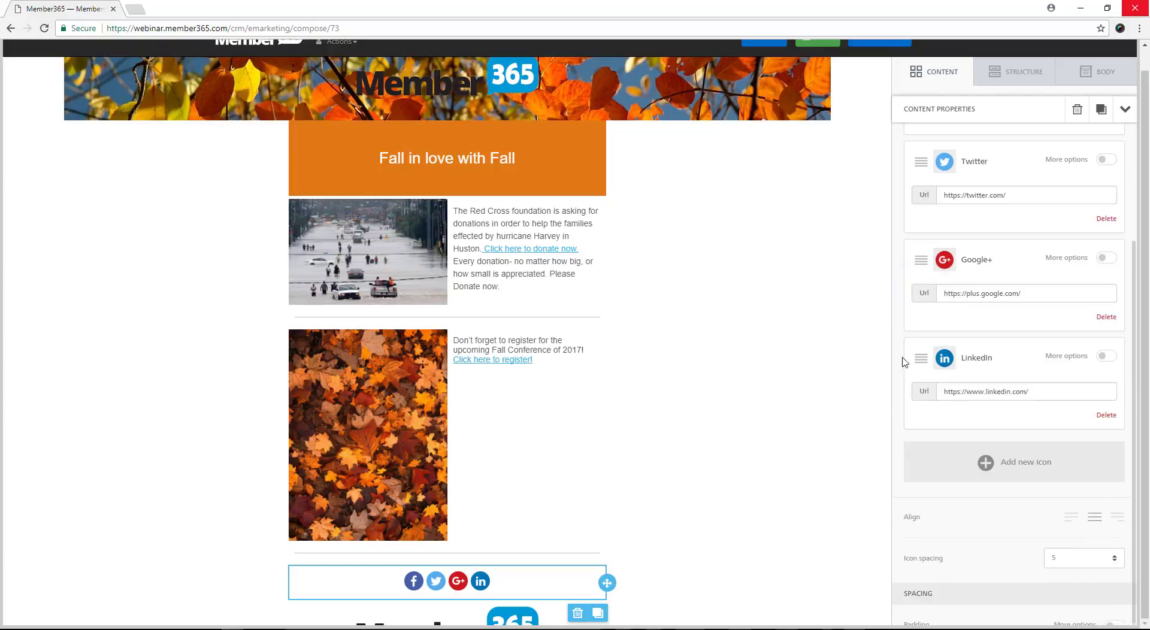
{"action": "left_click", "coordinate": [993, 462]}
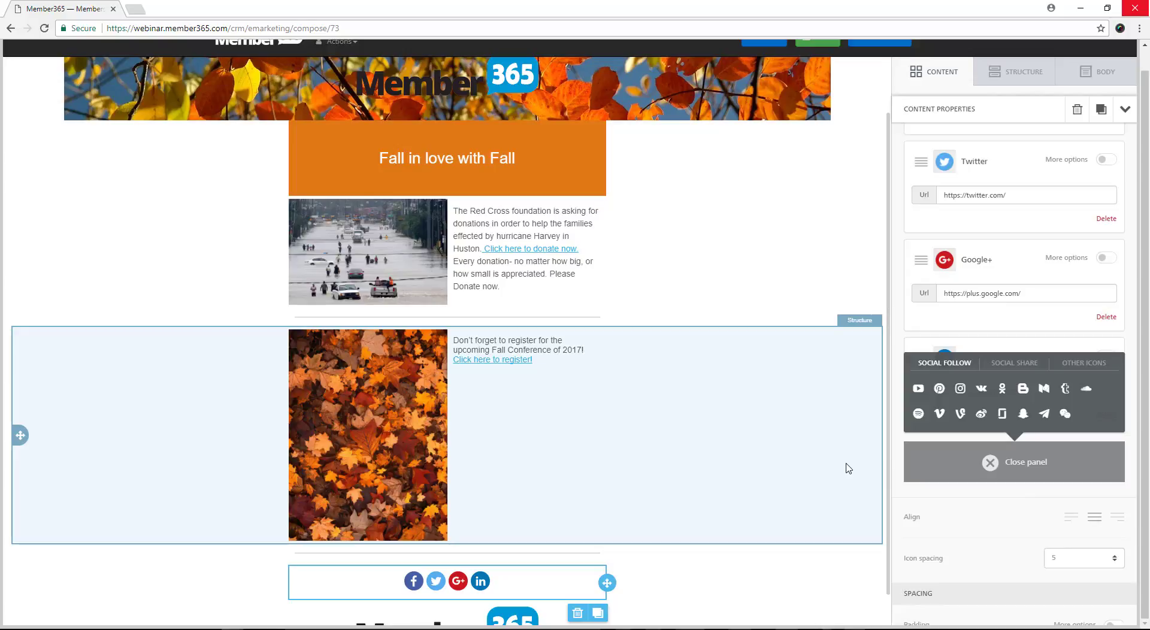
{"action": "left_click", "coordinate": [1004, 461]}
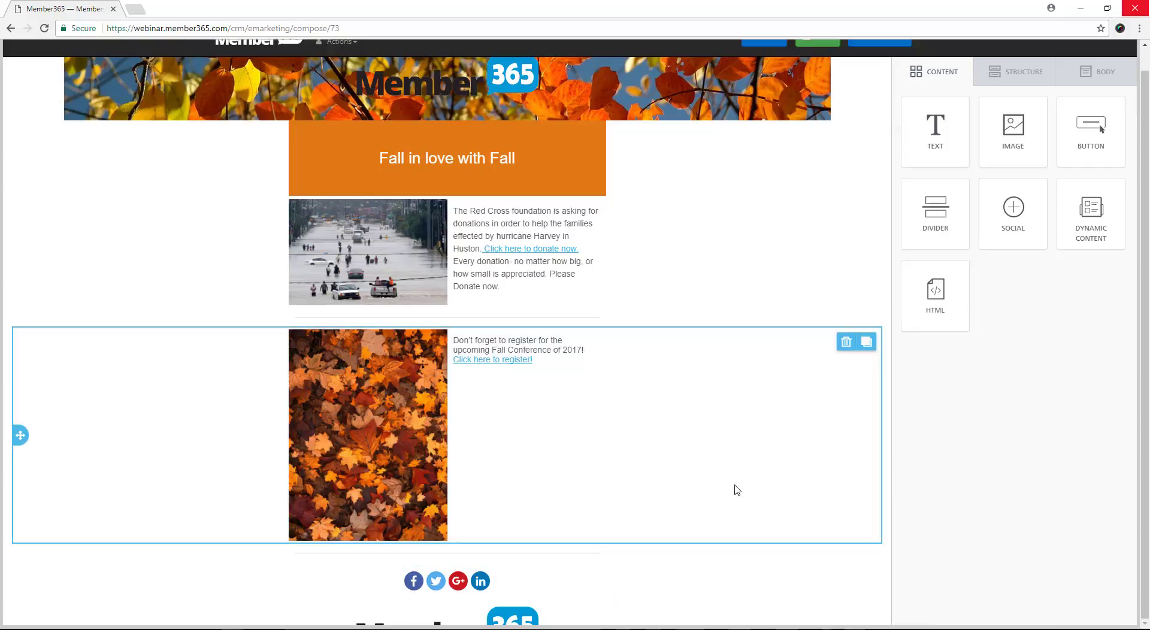
Set the Column 1 background of the Red Cross row to the saved orange, #E27915.
{"action": "left_click", "coordinate": [599, 263]}
{"action": "scroll", "coordinate": [599, 264], "scroll_direction": "down", "scroll_amount": 1}
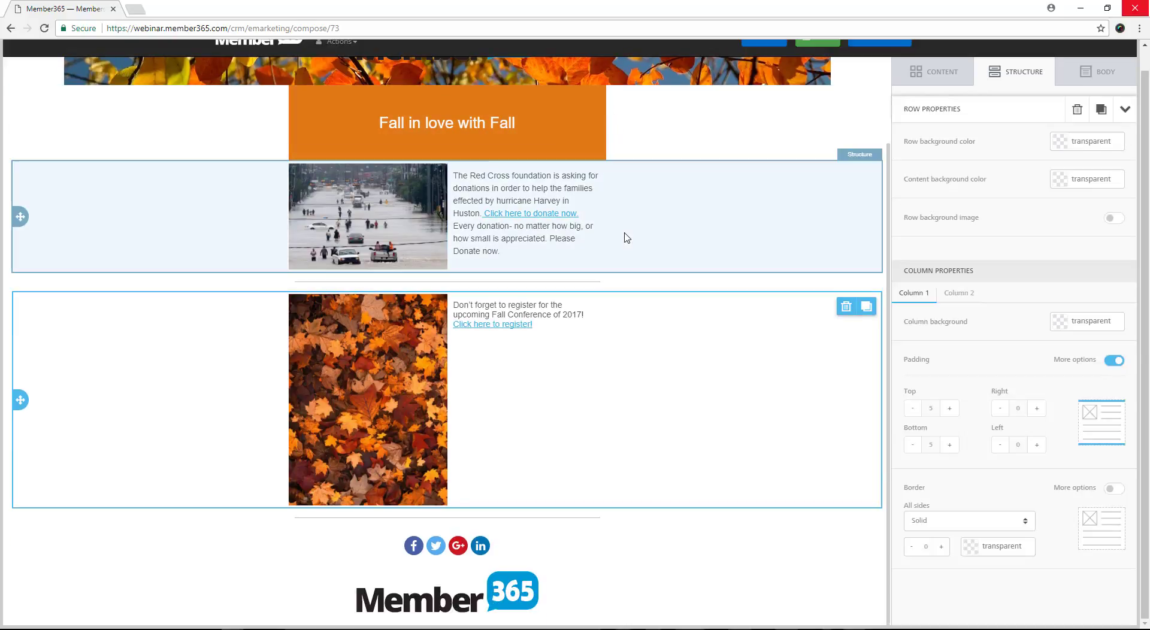
{"action": "left_click", "coordinate": [625, 237]}
{"action": "left_click", "coordinate": [625, 237]}
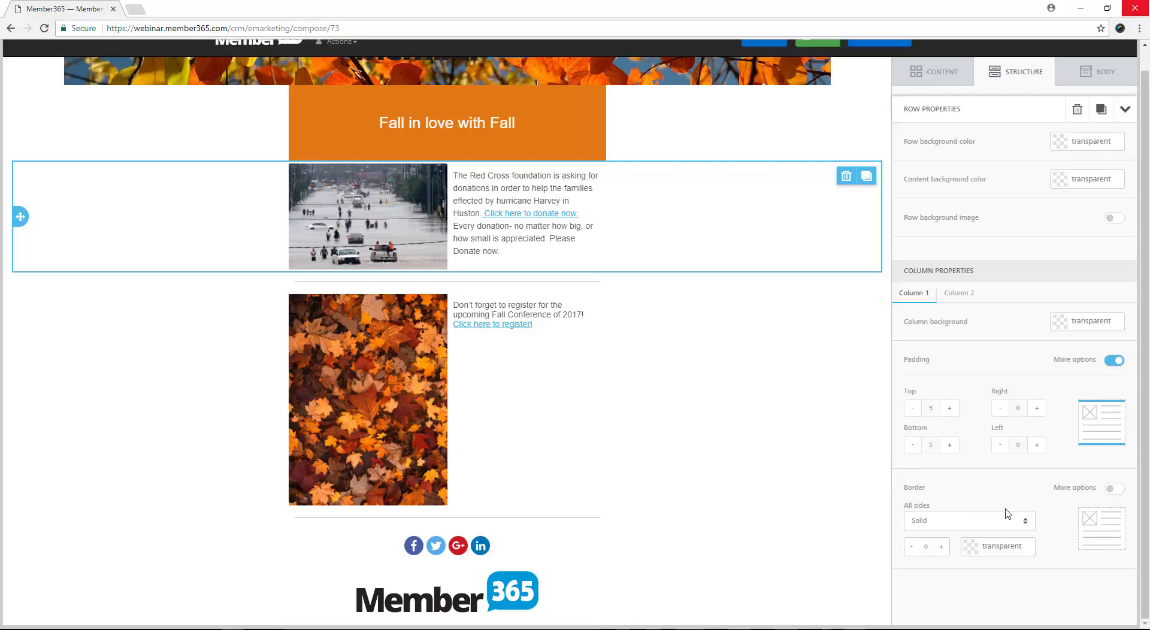
{"action": "left_click", "coordinate": [1059, 326]}
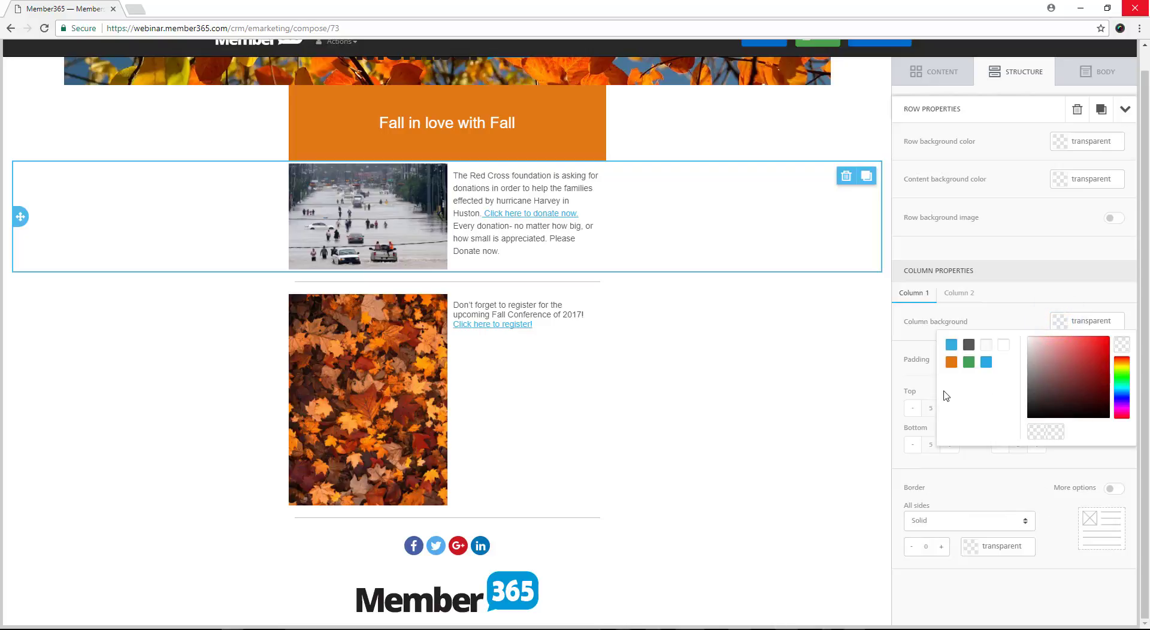
{"action": "left_click", "coordinate": [951, 363]}
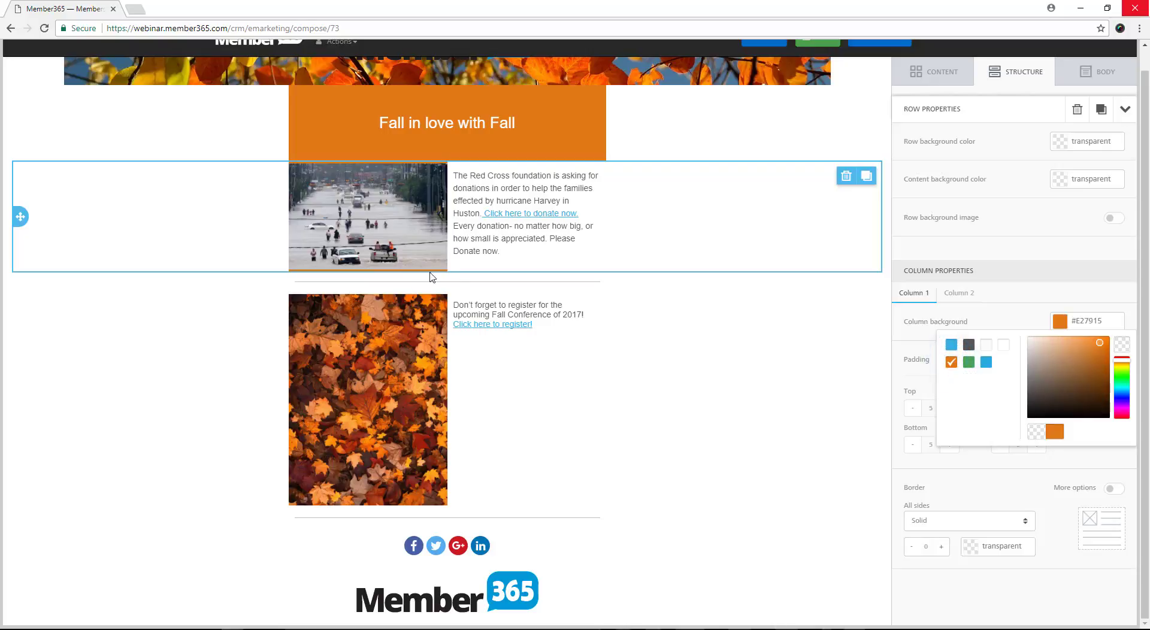
Set the right and left padding of Column 1 in the Red Cross row to 5 each.
{"action": "left_click", "coordinate": [971, 478]}
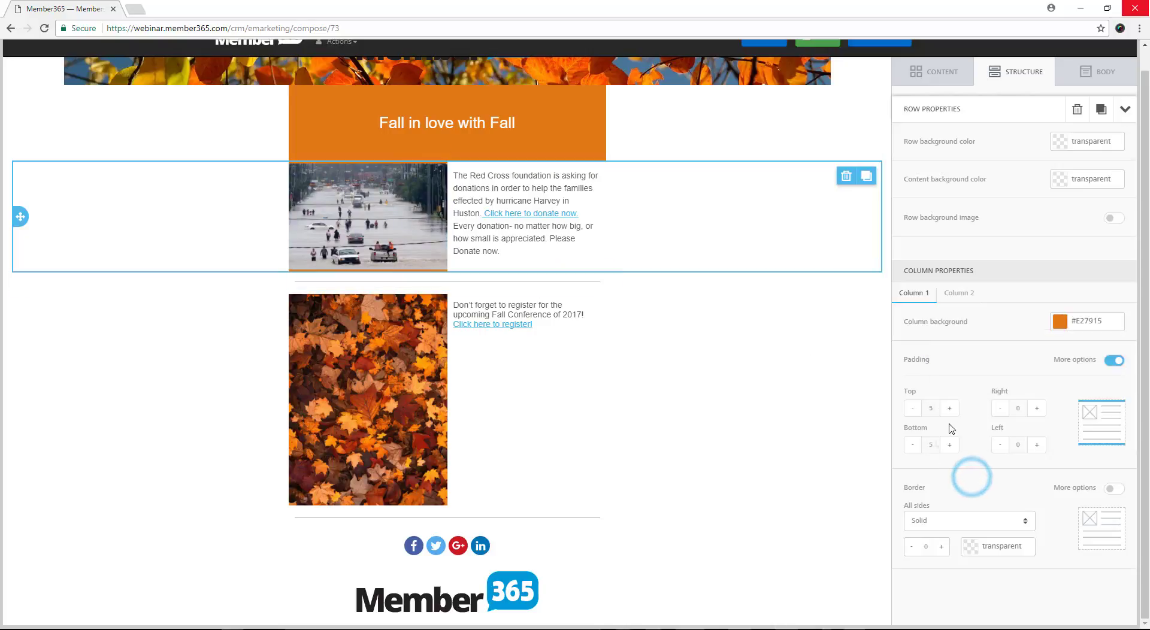
{"action": "left_click", "coordinate": [1036, 411]}
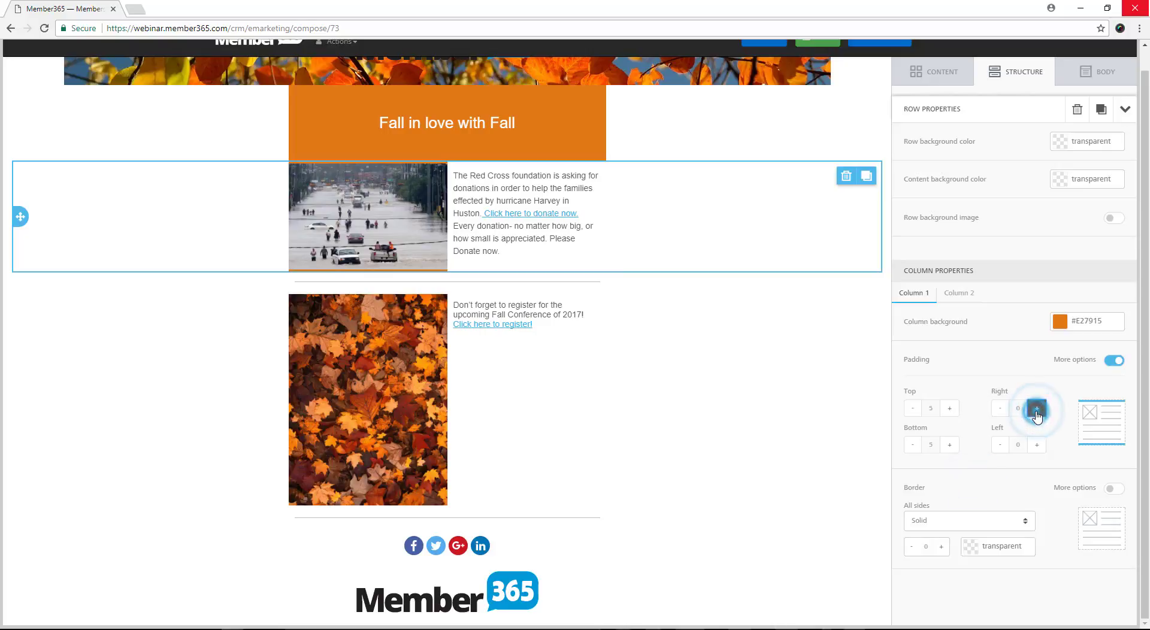
{"action": "left_click", "coordinate": [1037, 411]}
{"action": "left_click", "coordinate": [1036, 411]}
{"action": "left_click", "coordinate": [1033, 446]}
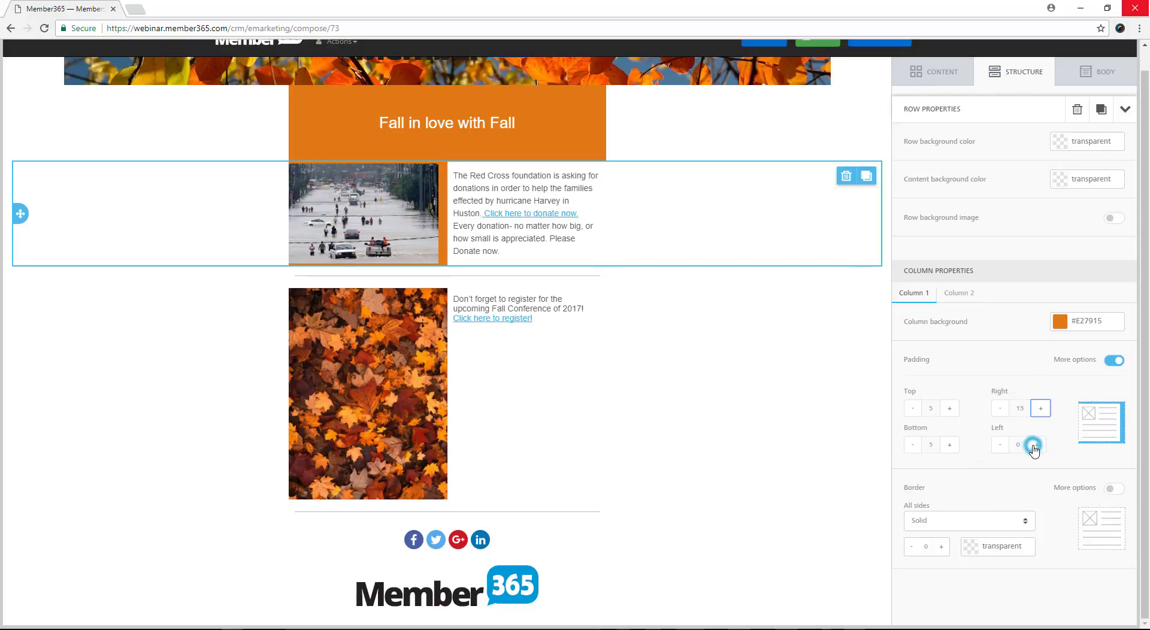
{"action": "left_click", "coordinate": [1004, 412]}
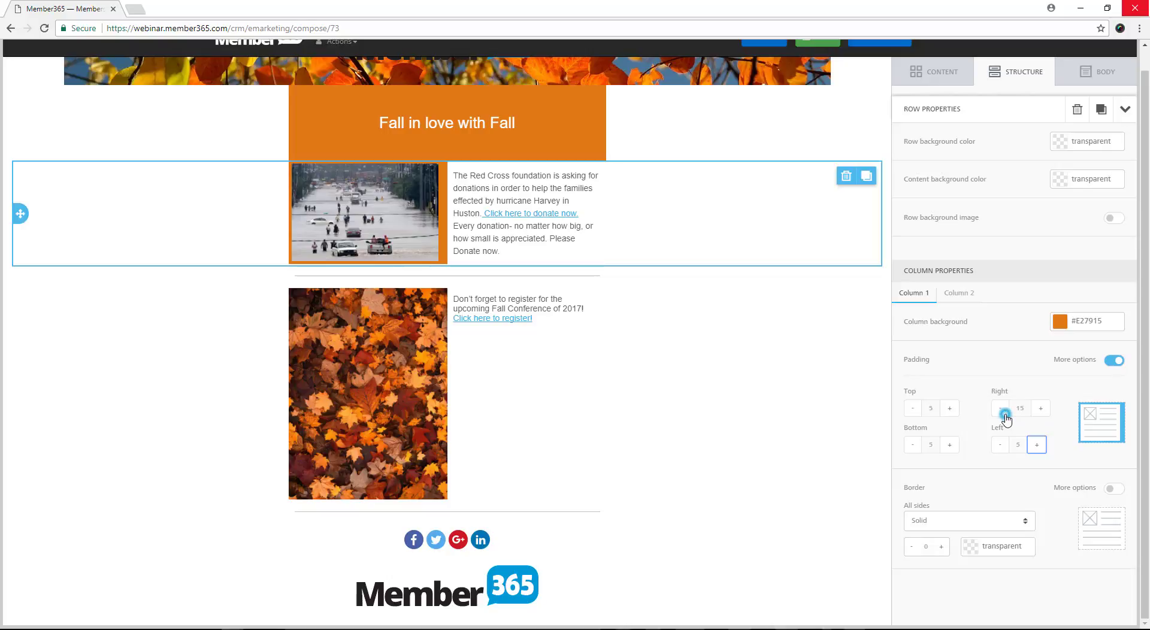
{"action": "left_click", "coordinate": [1005, 418]}
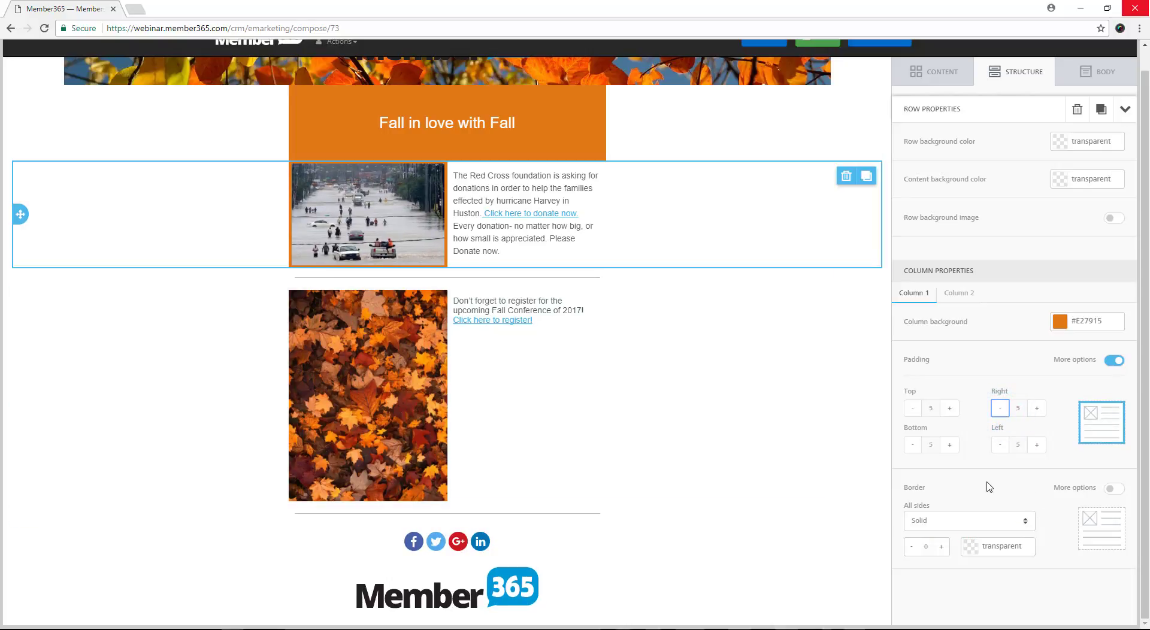
Set the Column 2 background of the Red Cross row to the saved orange, #E27915.
{"action": "left_click", "coordinate": [972, 294]}
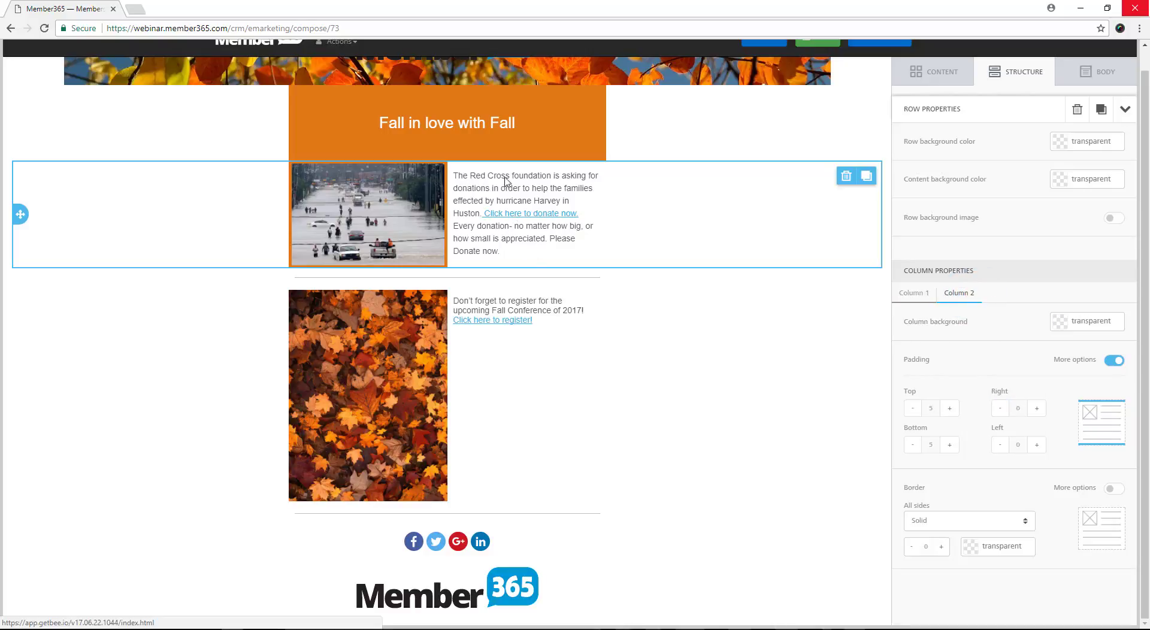
{"action": "left_click", "coordinate": [1059, 322]}
{"action": "left_click", "coordinate": [951, 363]}
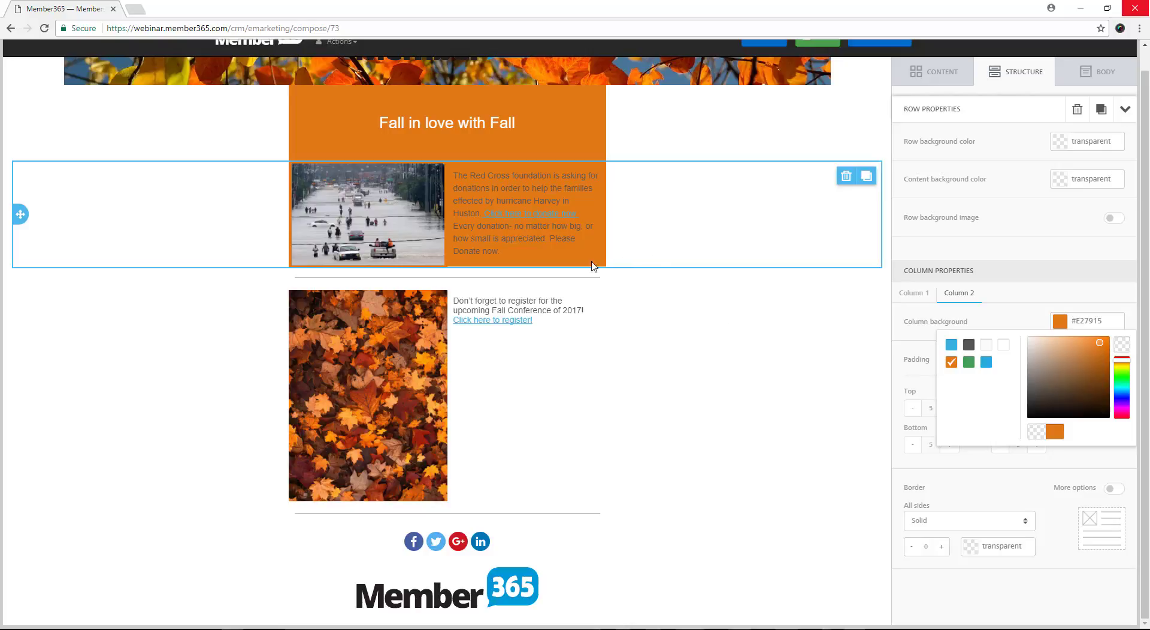
Change the text color of the Red Cross donation paragraph to near-black, #111010.
{"action": "left_click", "coordinate": [558, 268]}
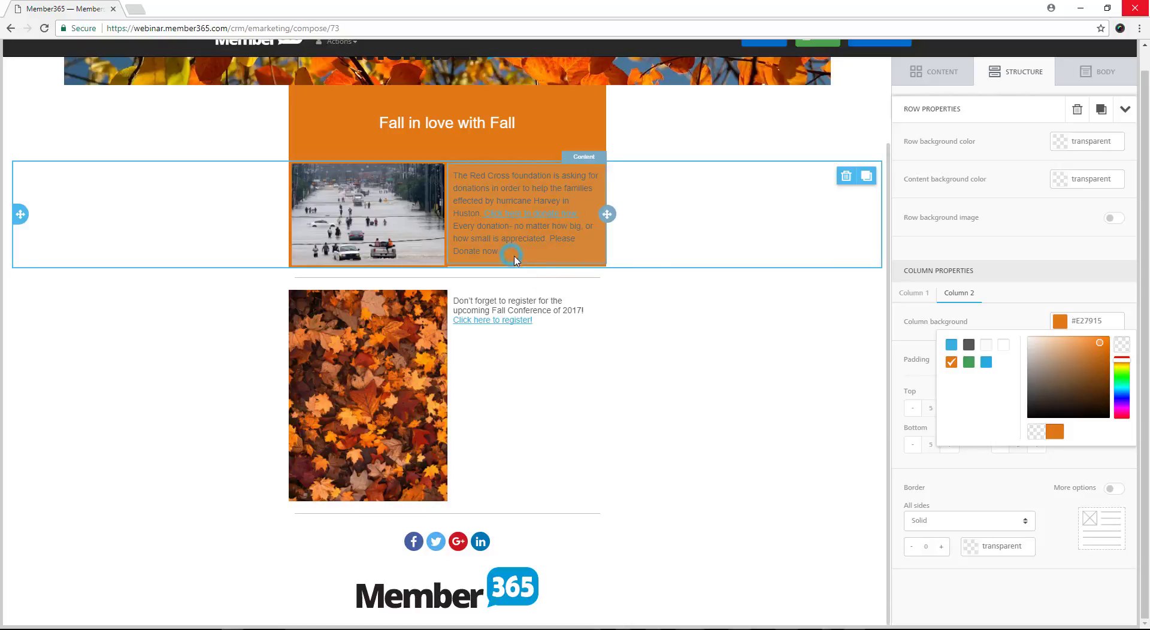
{"action": "left_click", "coordinate": [513, 263]}
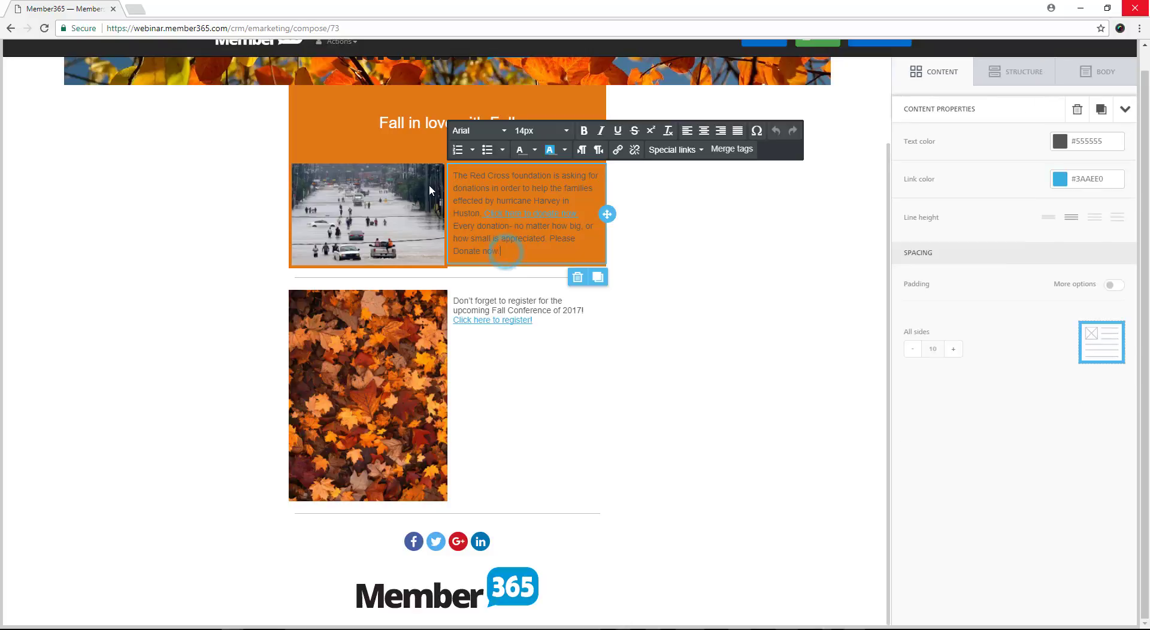
{"action": "left_click_drag", "start_coordinate": [501, 252], "coordinate": [454, 186]}
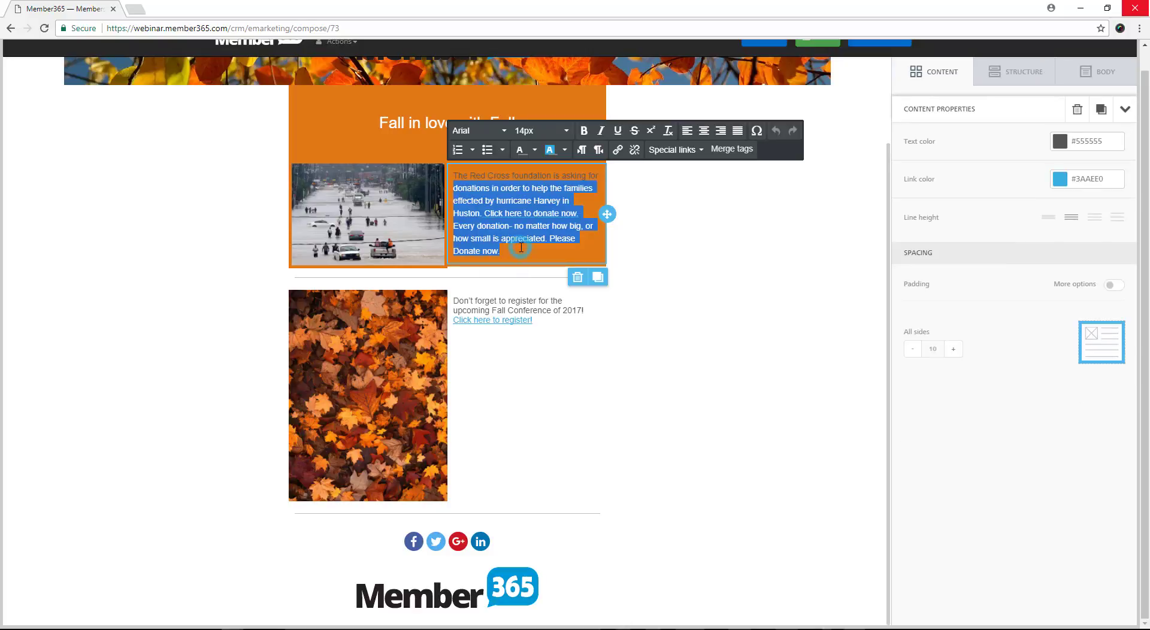
{"action": "left_click", "coordinate": [521, 247]}
{"action": "left_click", "coordinate": [1059, 144]}
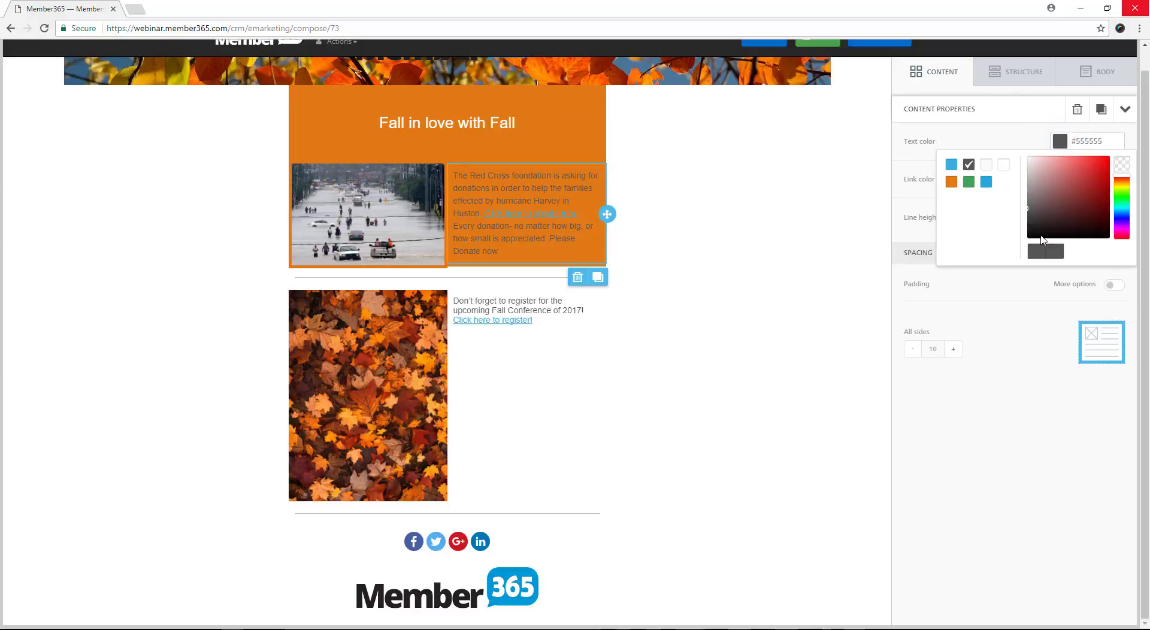
{"action": "left_click", "coordinate": [1031, 234]}
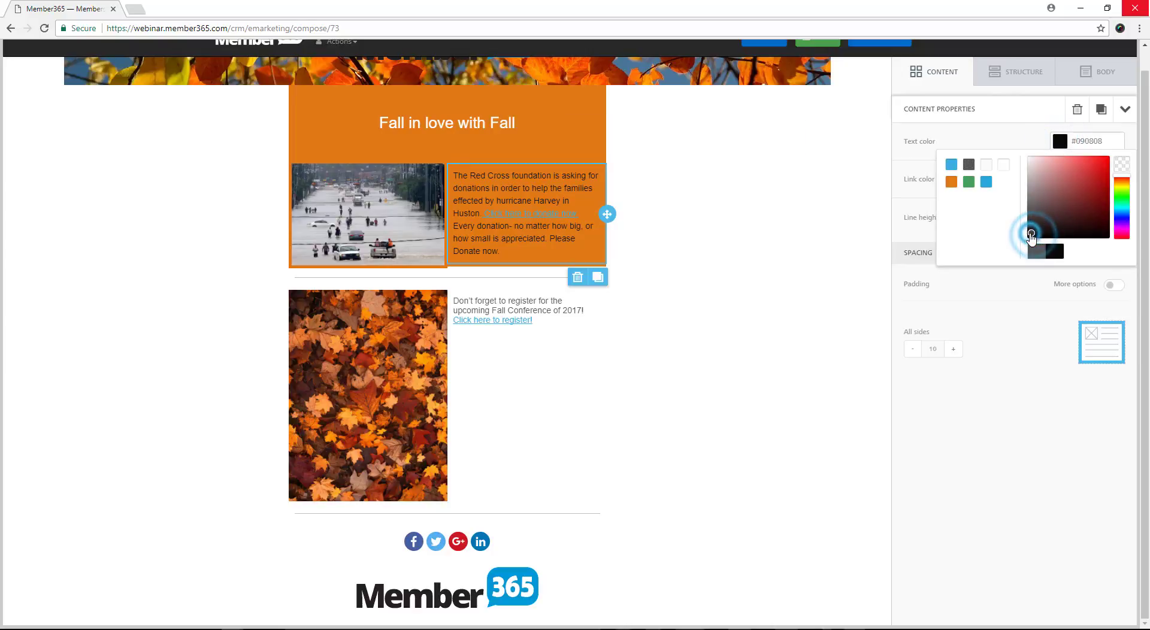
{"action": "left_click", "coordinate": [962, 318]}
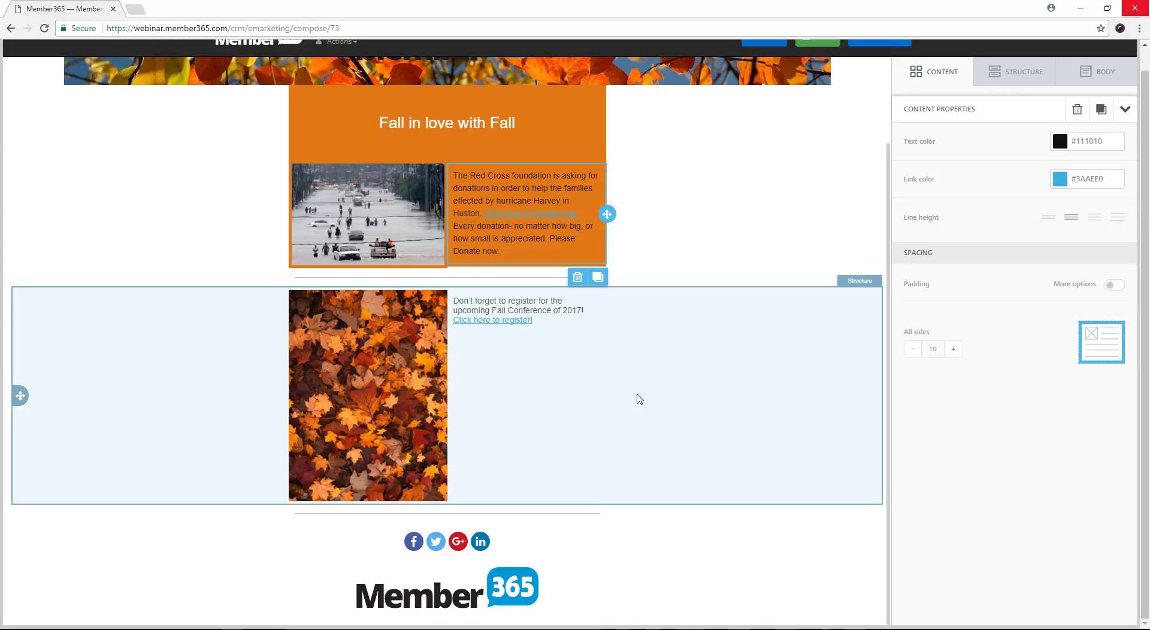
Give the Member365 logo row at the end of the email the banner's fall leaves photo as a full-width, centered row background image.
{"action": "scroll", "coordinate": [640, 399], "scroll_direction": "up", "scroll_amount": 3}
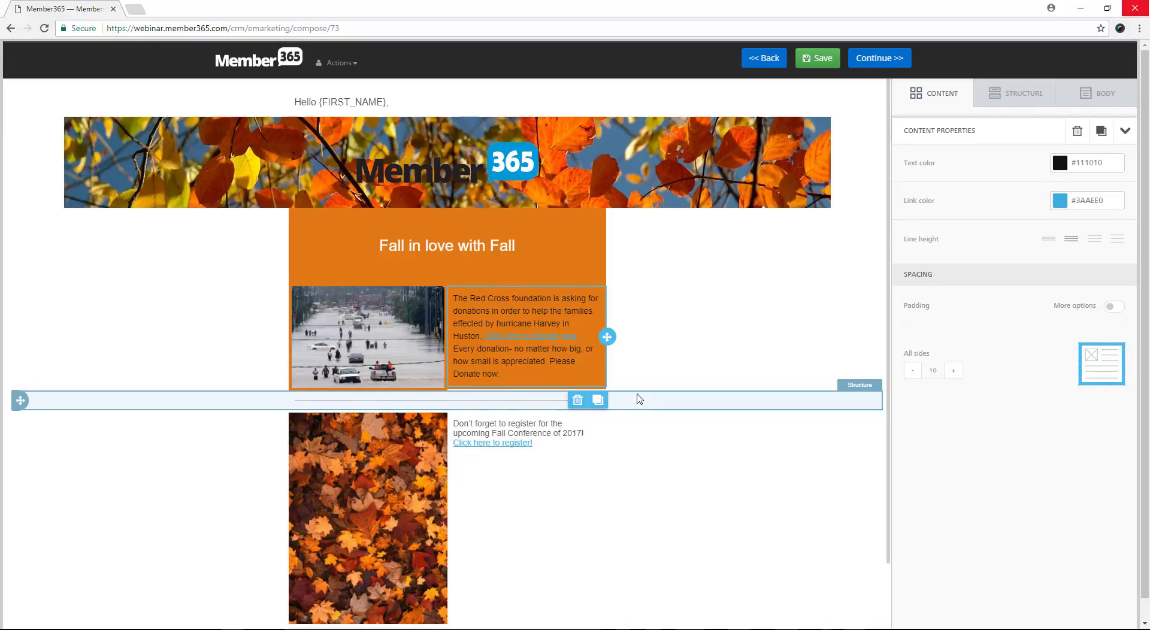
{"action": "scroll", "coordinate": [640, 398], "scroll_direction": "down", "scroll_amount": 3}
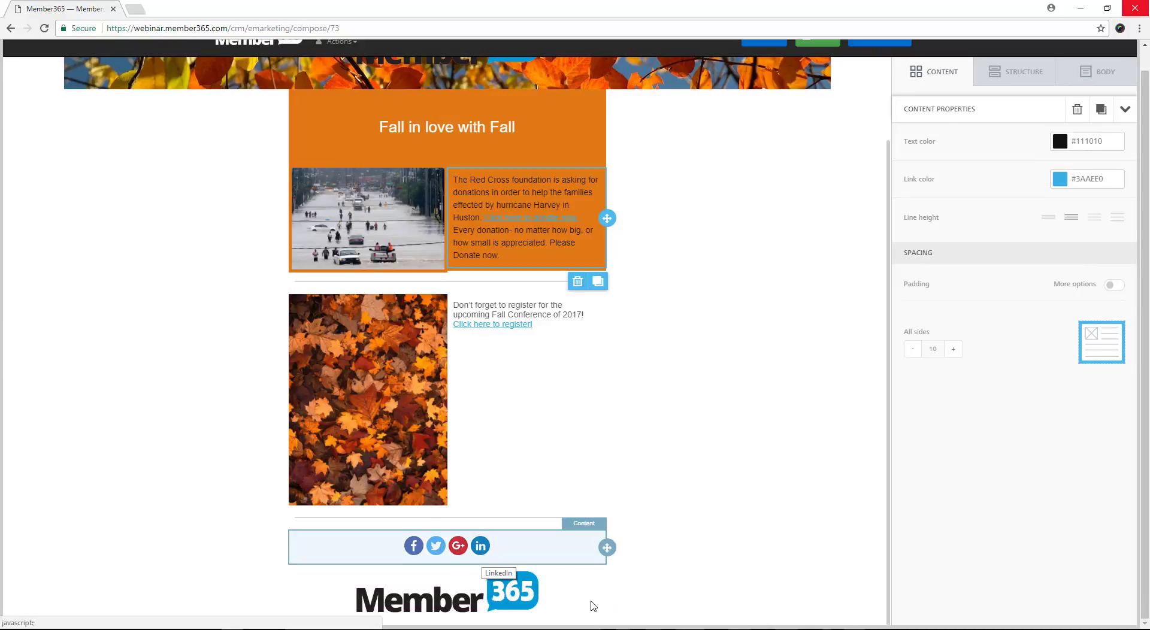
{"action": "left_click", "coordinate": [589, 597]}
{"action": "left_click", "coordinate": [654, 591]}
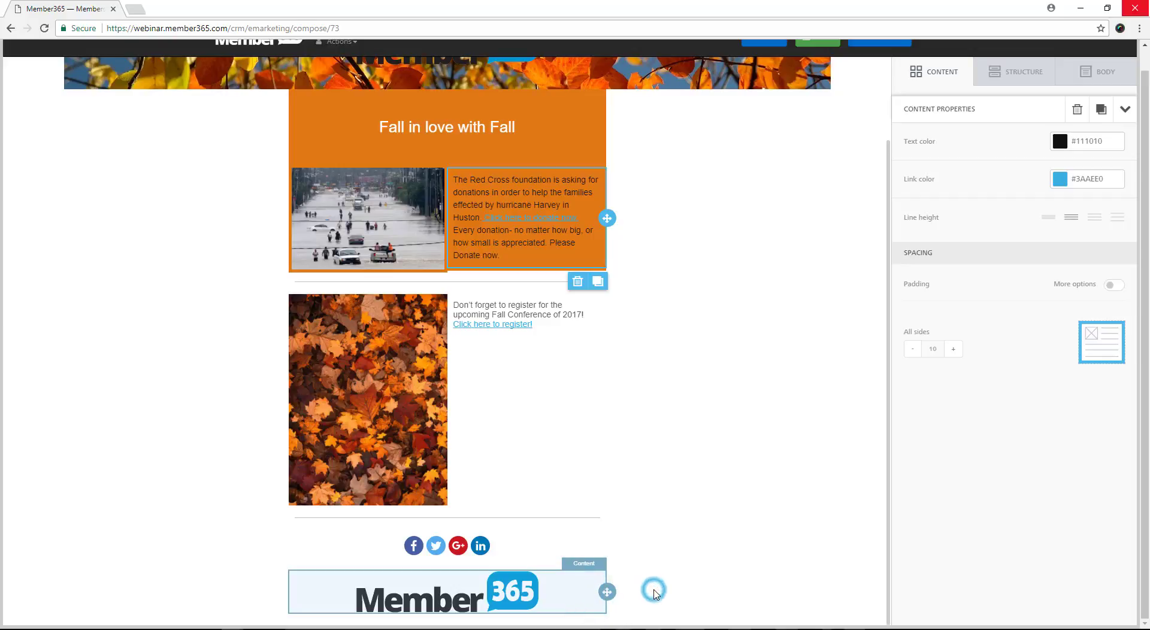
{"action": "left_click", "coordinate": [656, 594]}
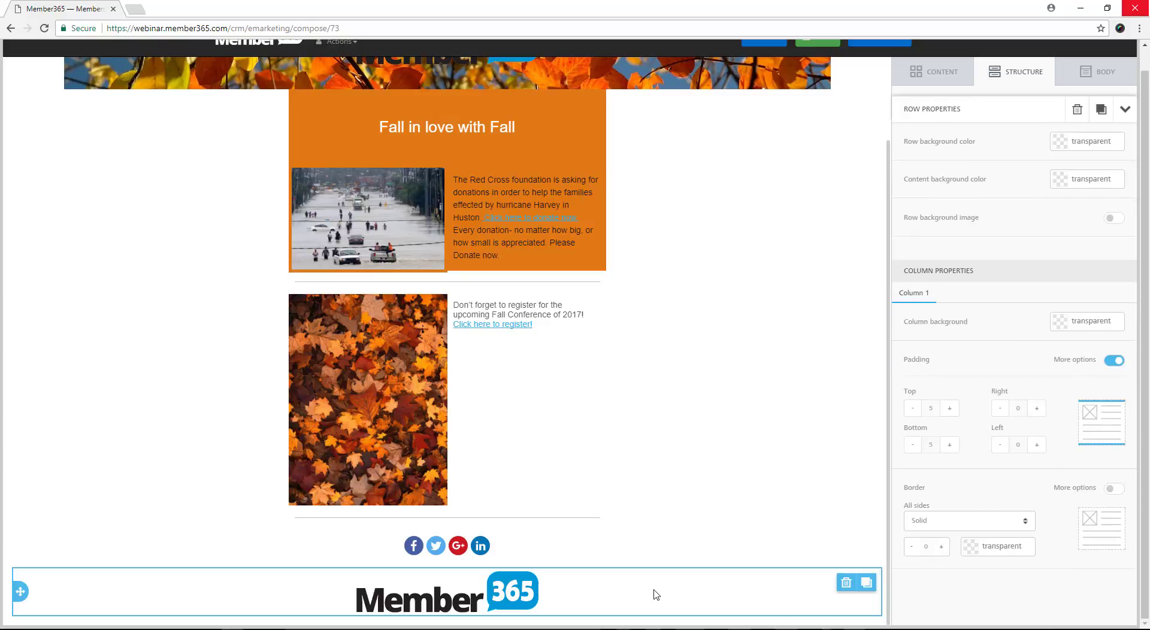
{"action": "left_click", "coordinate": [557, 604]}
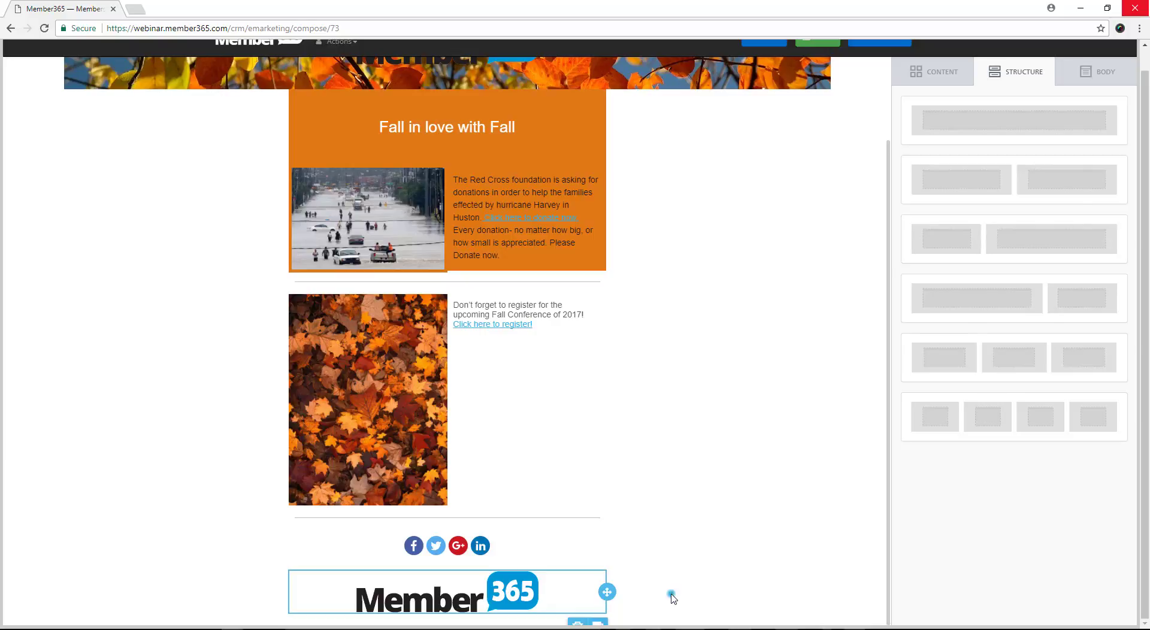
{"action": "left_click", "coordinate": [672, 597]}
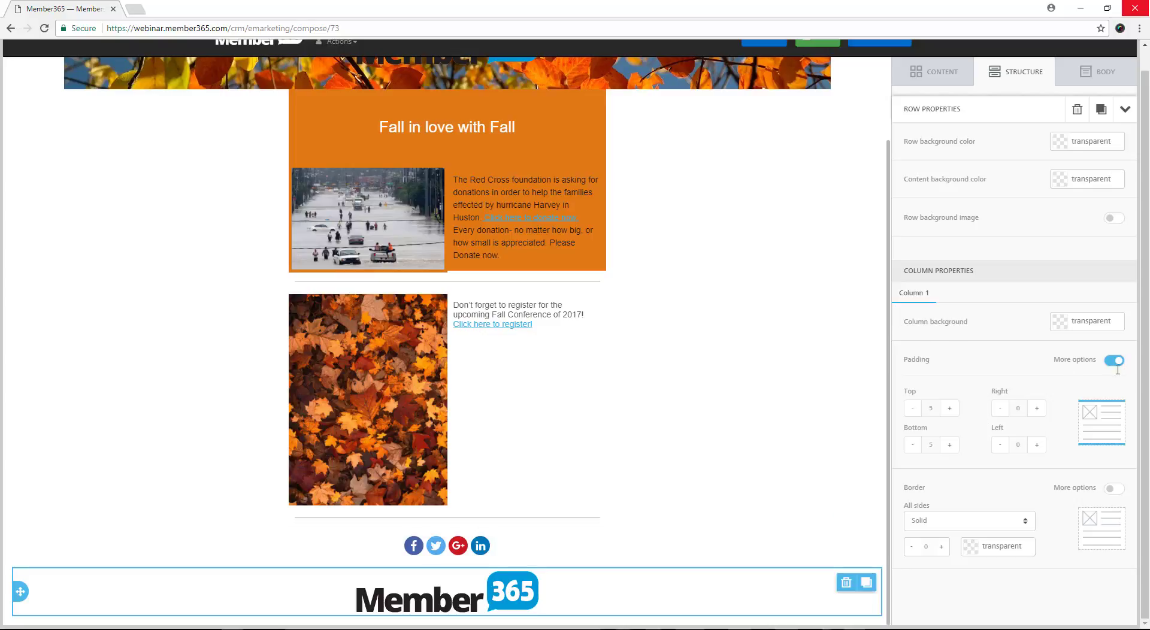
{"action": "left_click", "coordinate": [1110, 219]}
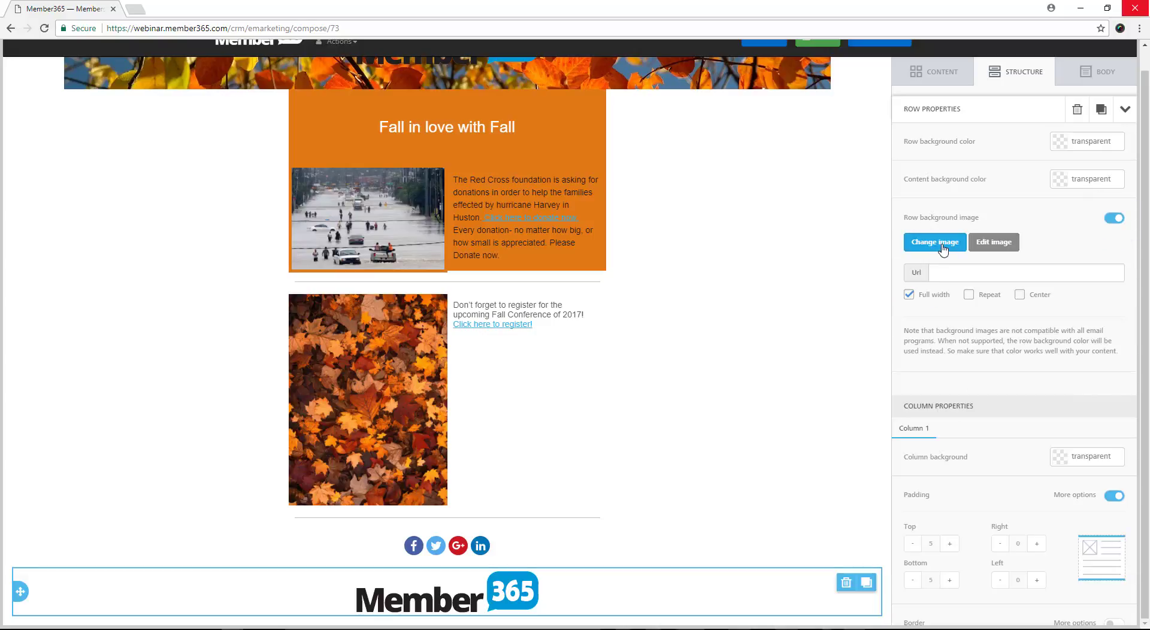
{"action": "left_click", "coordinate": [943, 245]}
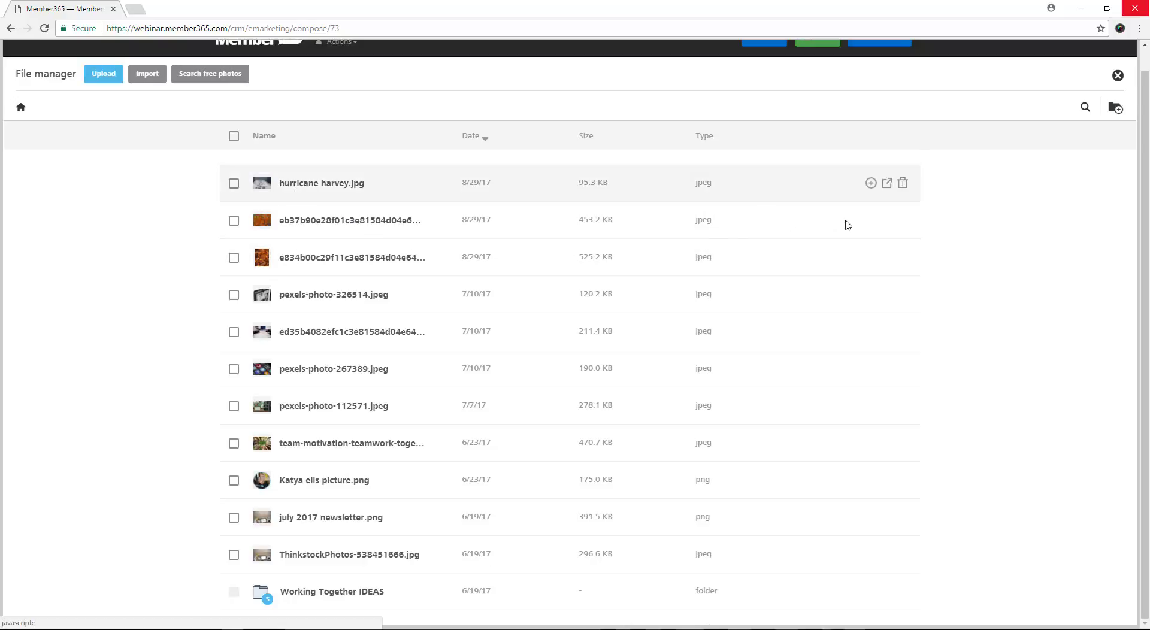
{"action": "left_click", "coordinate": [873, 221]}
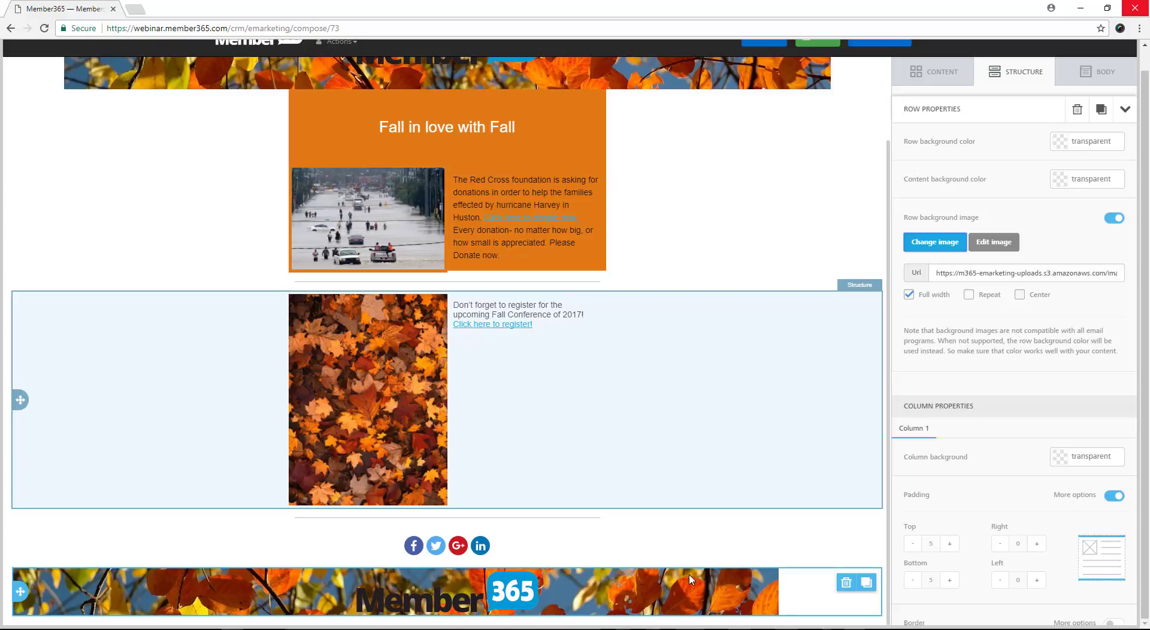
{"action": "left_click", "coordinate": [1020, 295]}
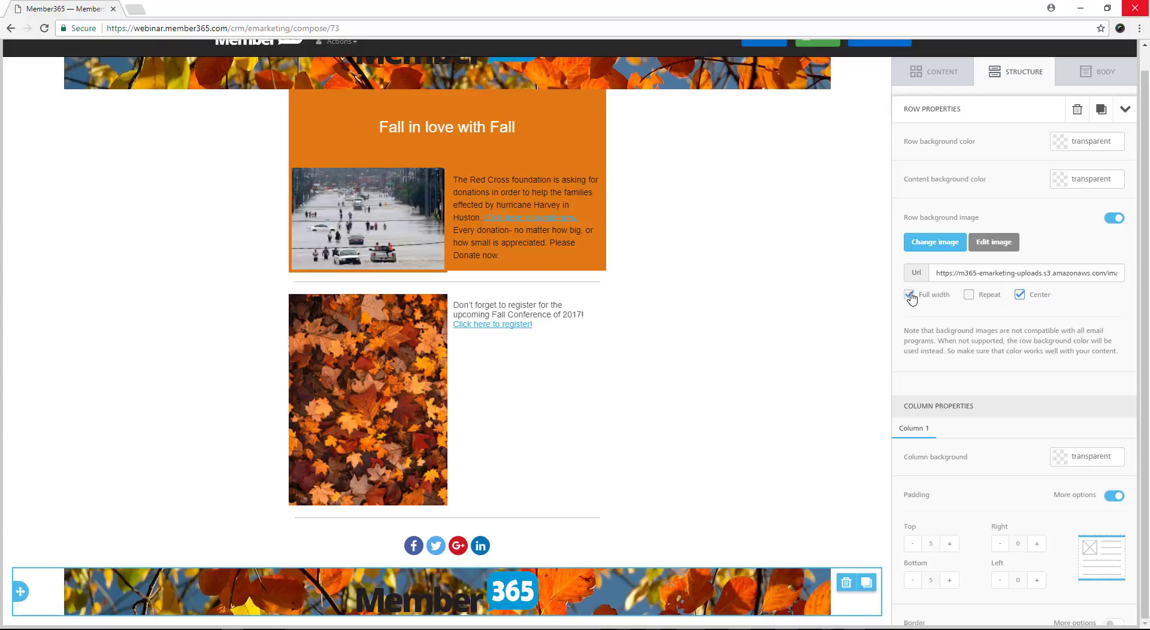
Save the newsletter email.
{"action": "scroll", "coordinate": [781, 377], "scroll_direction": "up", "scroll_amount": 2}
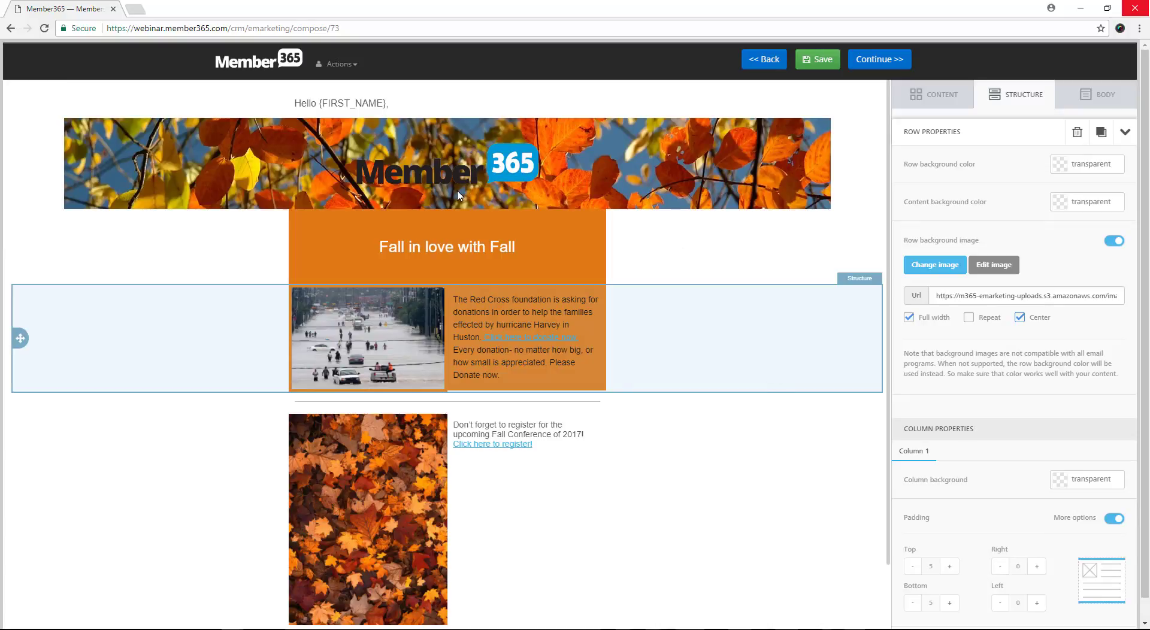
{"action": "left_click", "coordinate": [813, 62]}
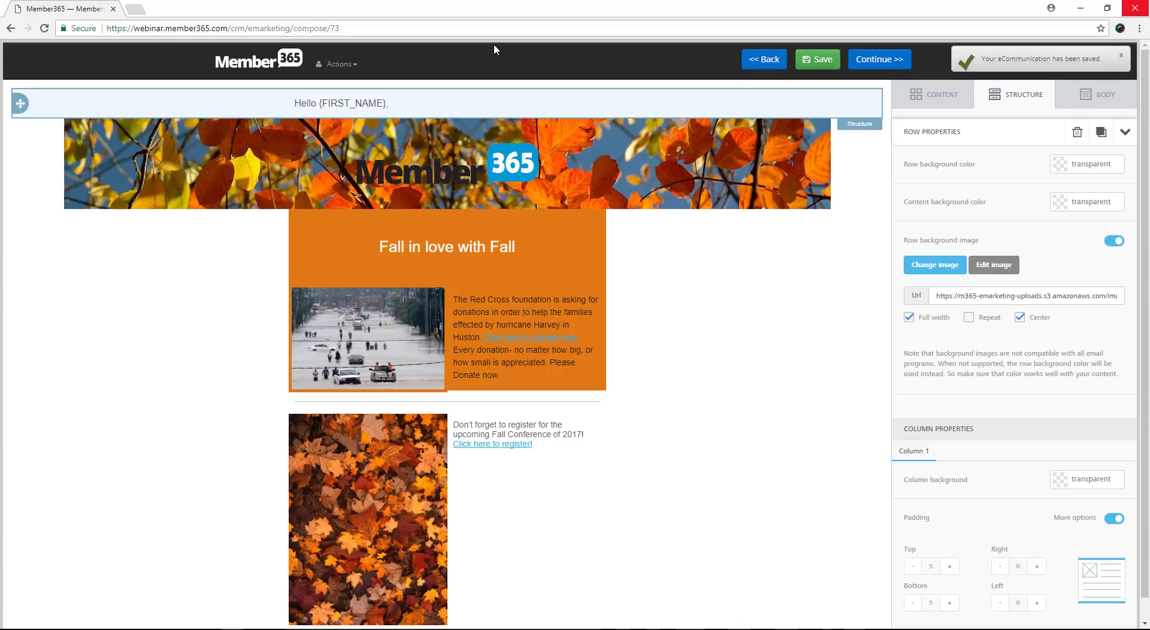
Preview the whole newsletter in desktop and mobile layouts, and return to the editor.
{"action": "left_click", "coordinate": [339, 68]}
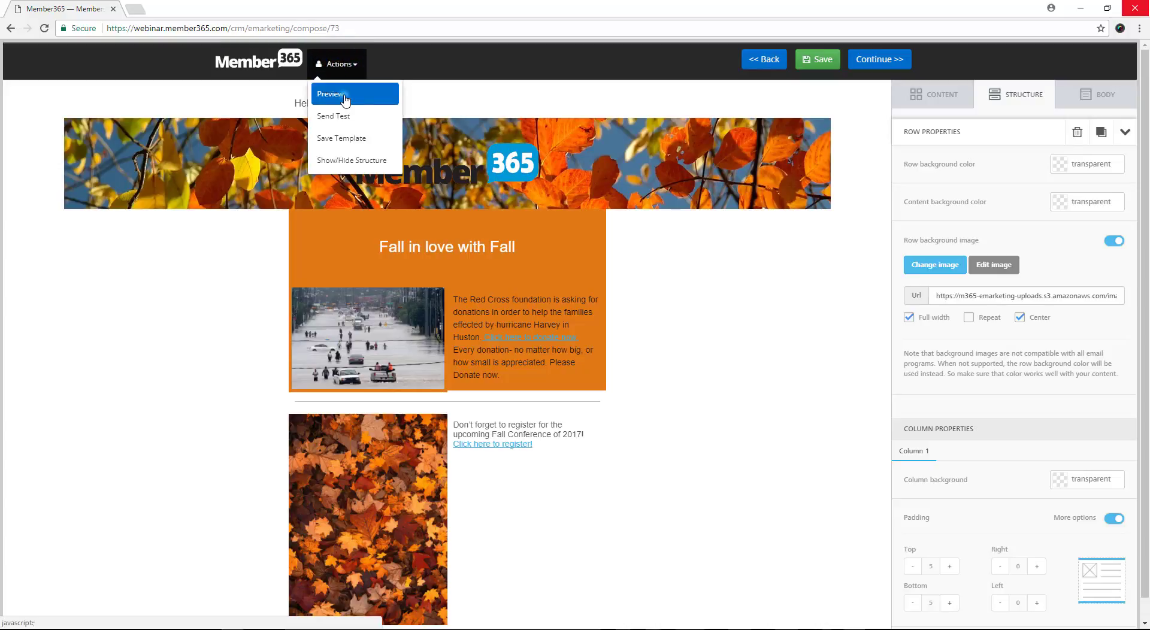
{"action": "left_click", "coordinate": [342, 94]}
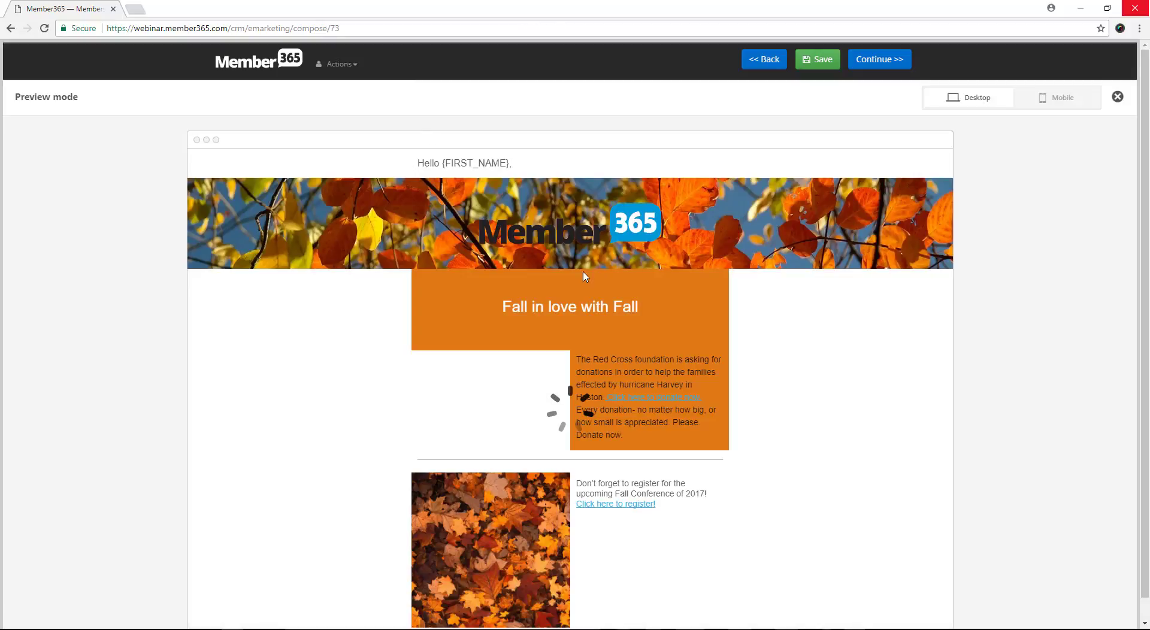
{"action": "scroll", "coordinate": [597, 299], "scroll_direction": "down", "scroll_amount": 3}
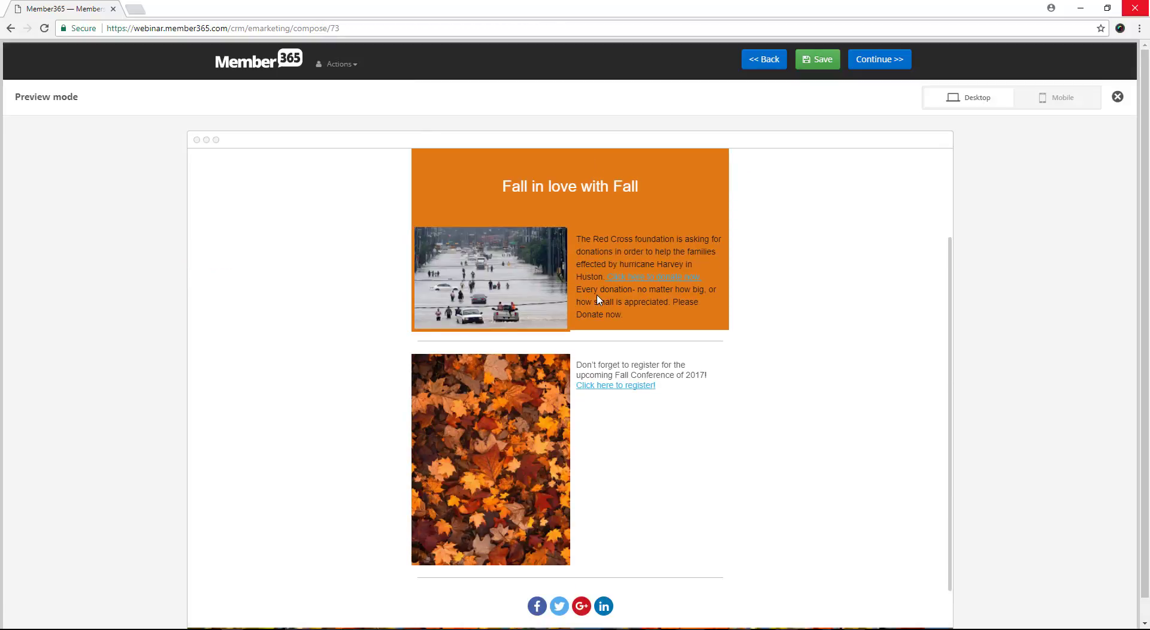
{"action": "scroll", "coordinate": [597, 299], "scroll_direction": "up", "scroll_amount": 5}
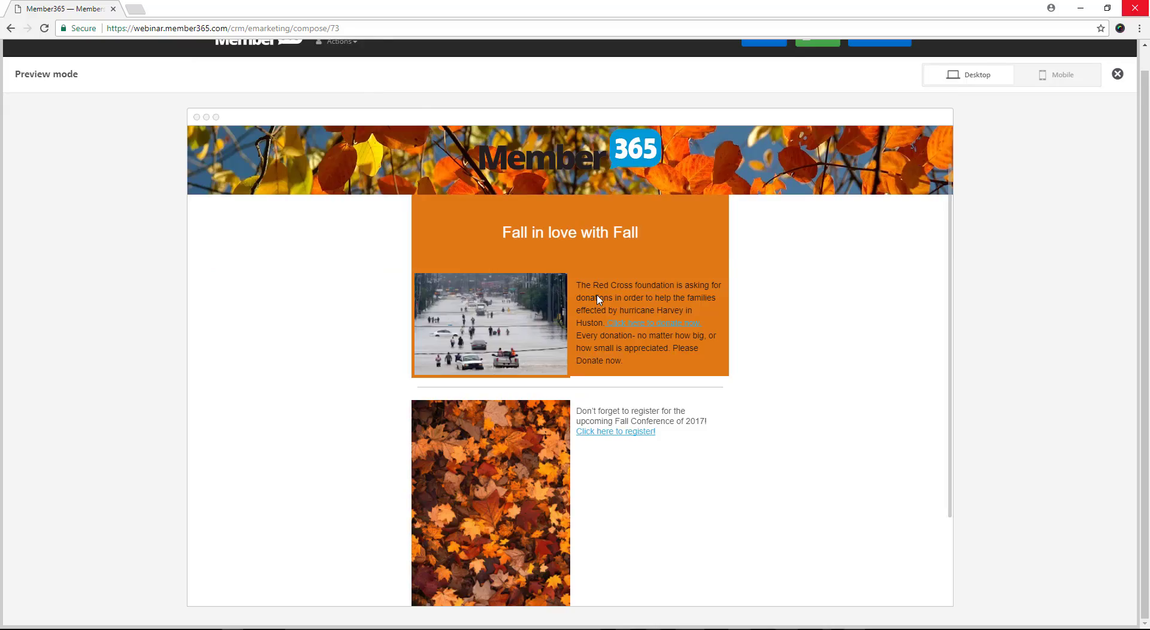
{"action": "left_click", "coordinate": [1052, 99]}
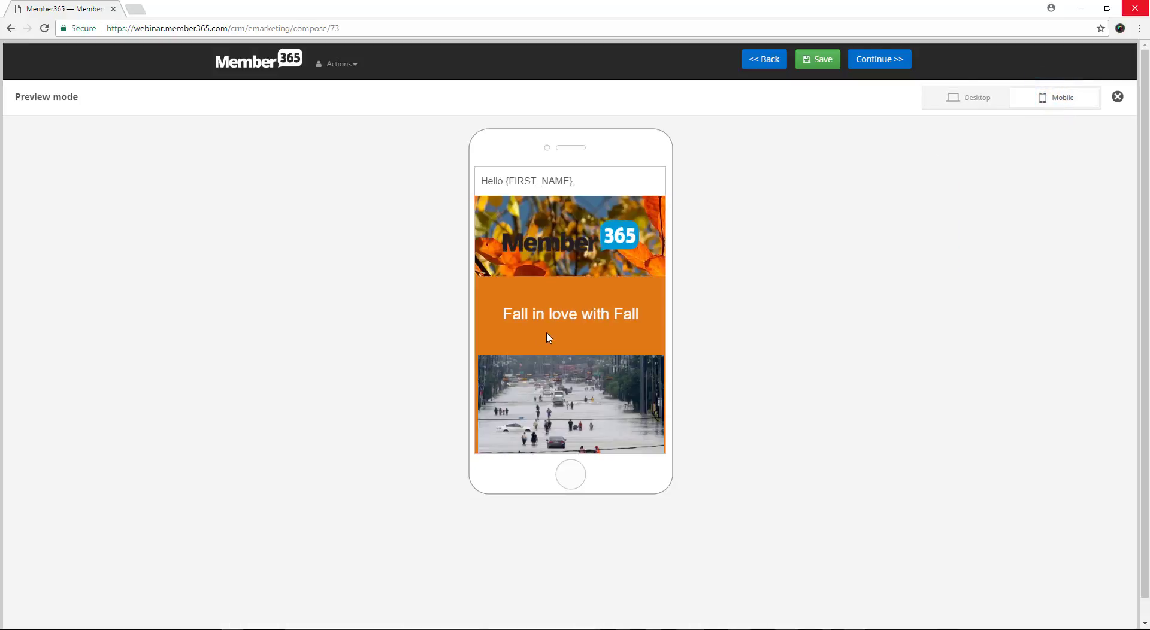
{"action": "scroll", "coordinate": [549, 338], "scroll_direction": "down", "scroll_amount": 8}
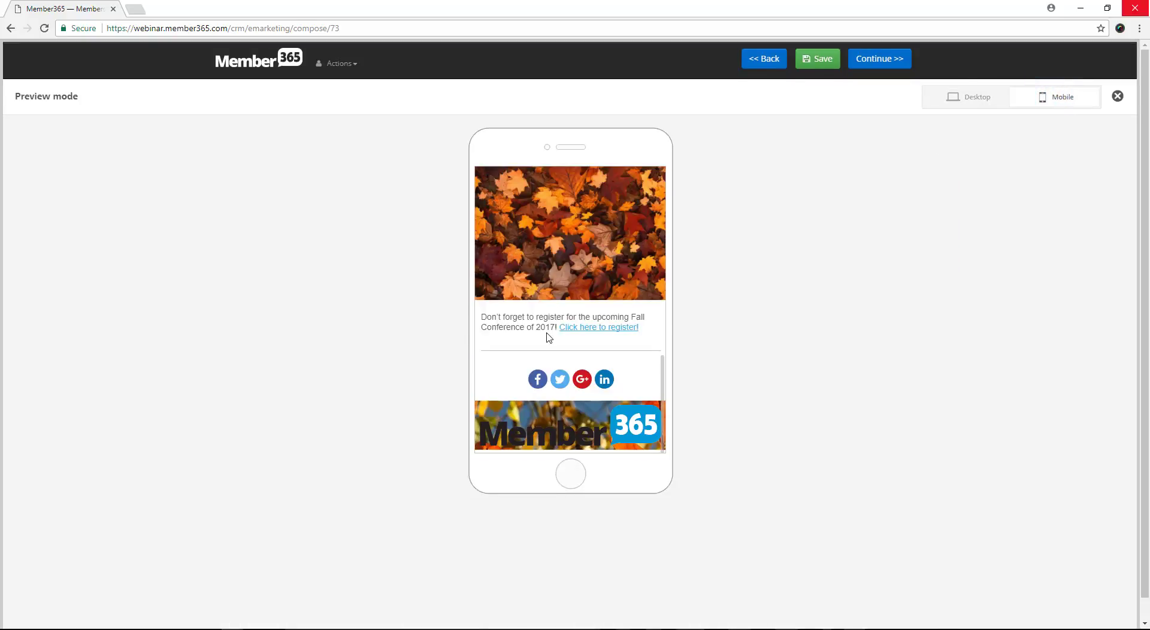
{"action": "scroll", "coordinate": [548, 338], "scroll_direction": "down", "scroll_amount": 1}
{"action": "scroll", "coordinate": [548, 337], "scroll_direction": "up", "scroll_amount": 9}
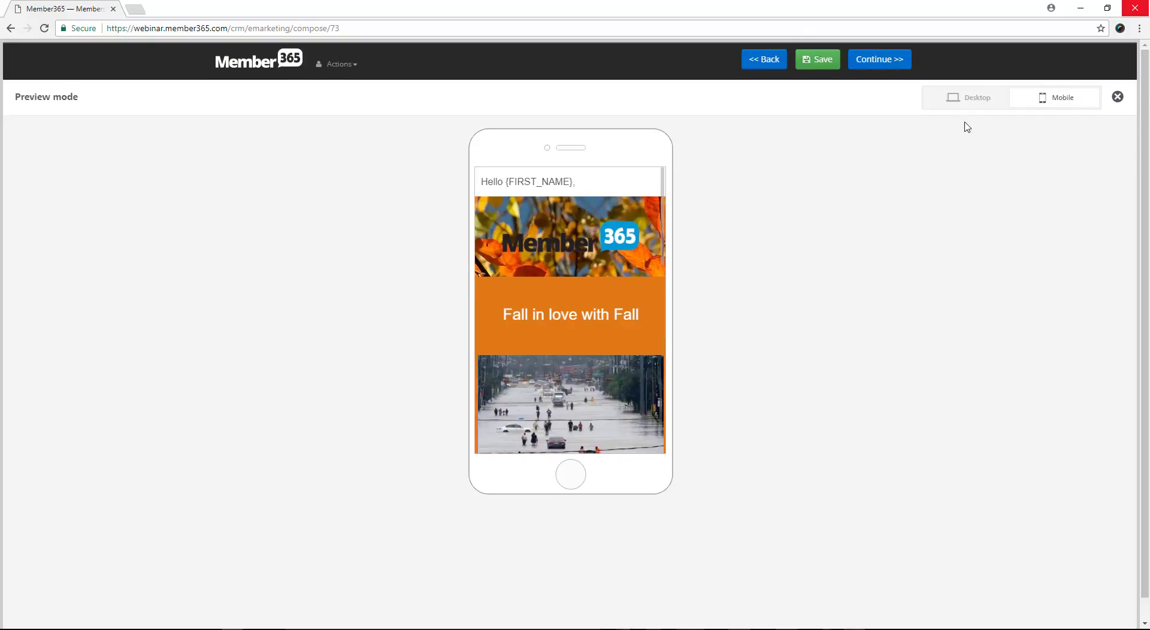
{"action": "left_click", "coordinate": [1118, 98]}
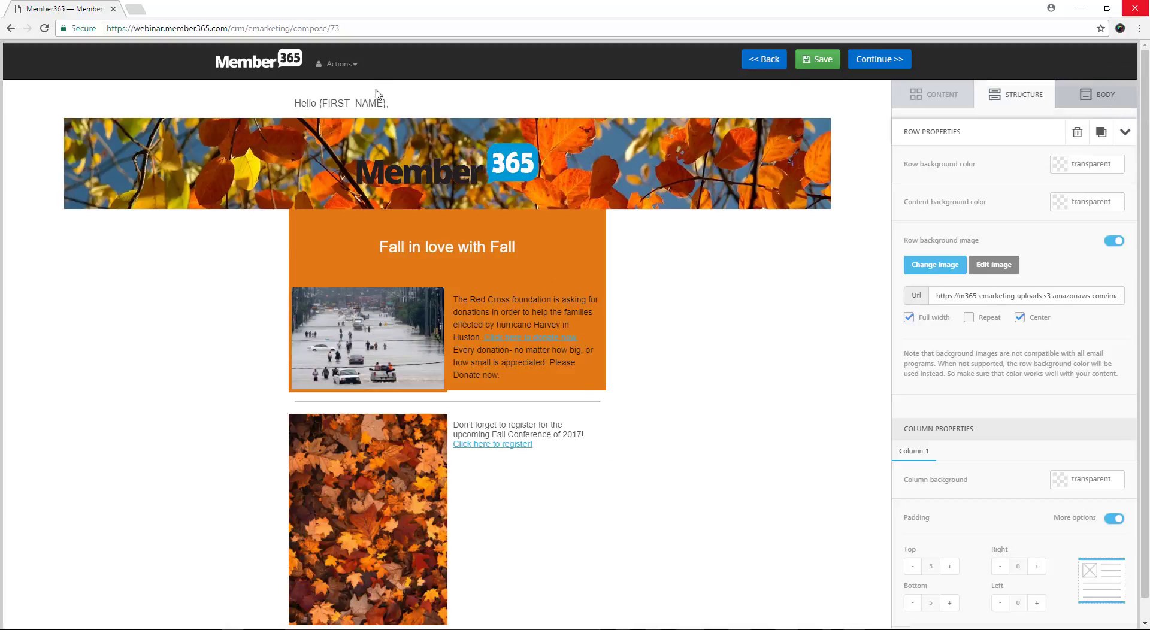
Look over the Send Test form's subject, recipients and message fields, and close it without sending.
{"action": "left_click", "coordinate": [341, 64]}
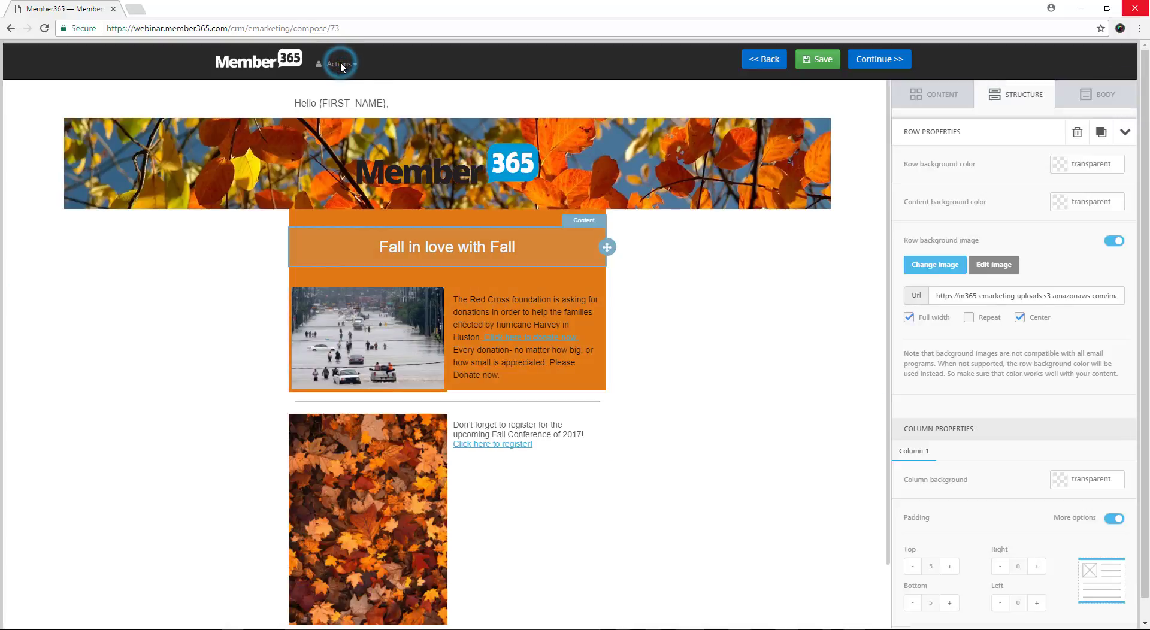
{"action": "left_click", "coordinate": [342, 115]}
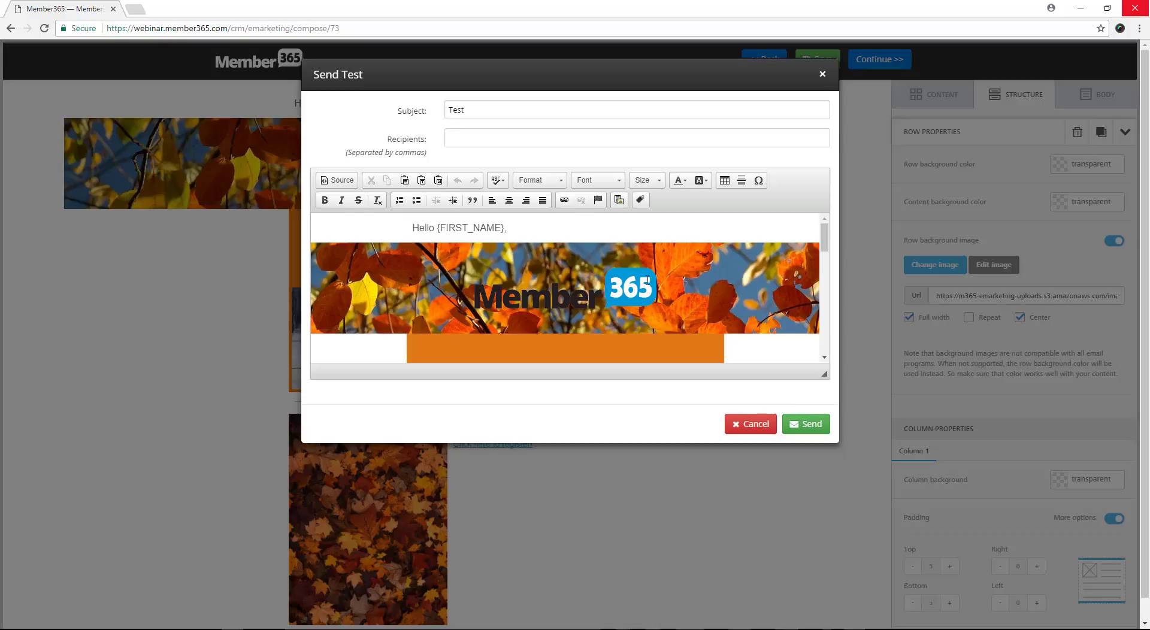
{"action": "left_click", "coordinate": [735, 425]}
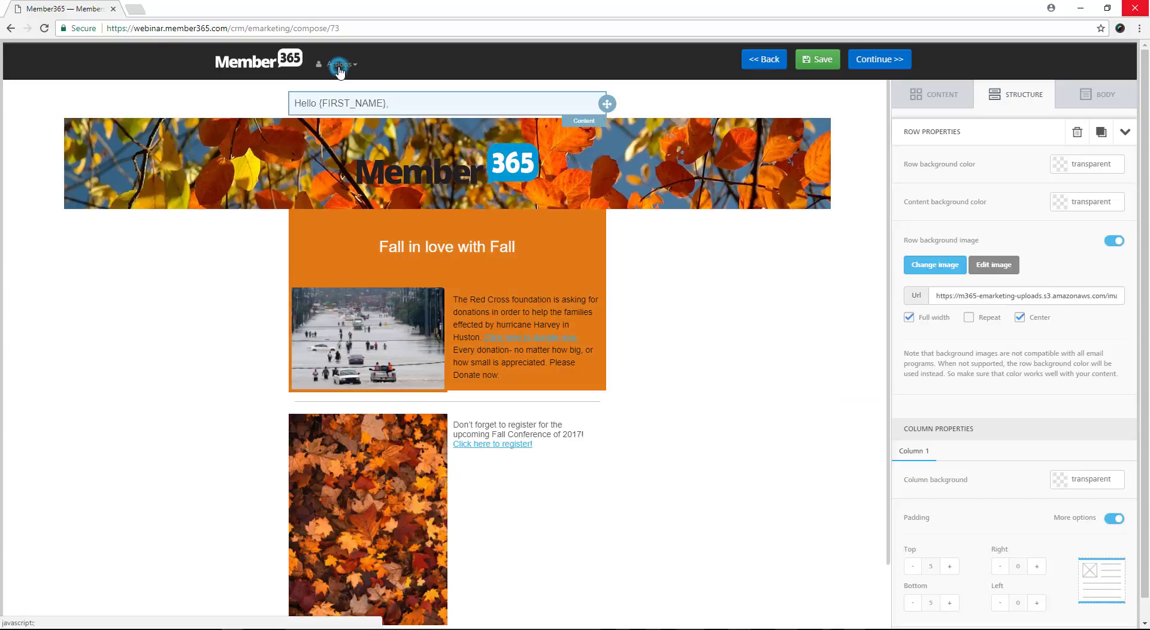
Set the email body's content area width to 545 and save the newsletter.
{"action": "left_click", "coordinate": [339, 64]}
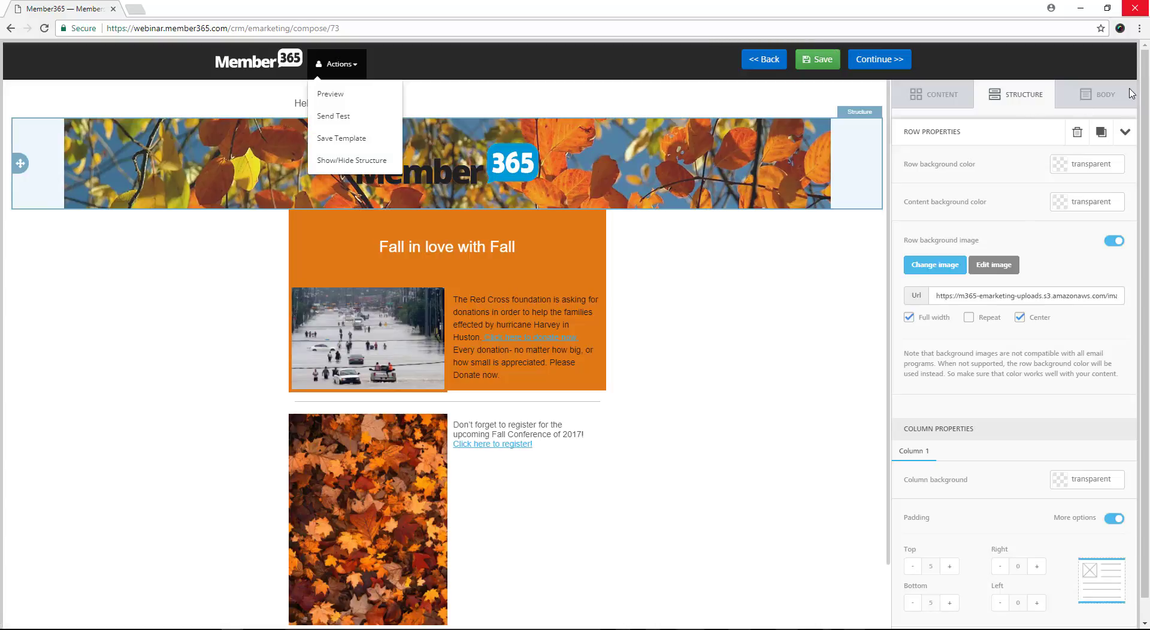
{"action": "left_click", "coordinate": [1104, 95]}
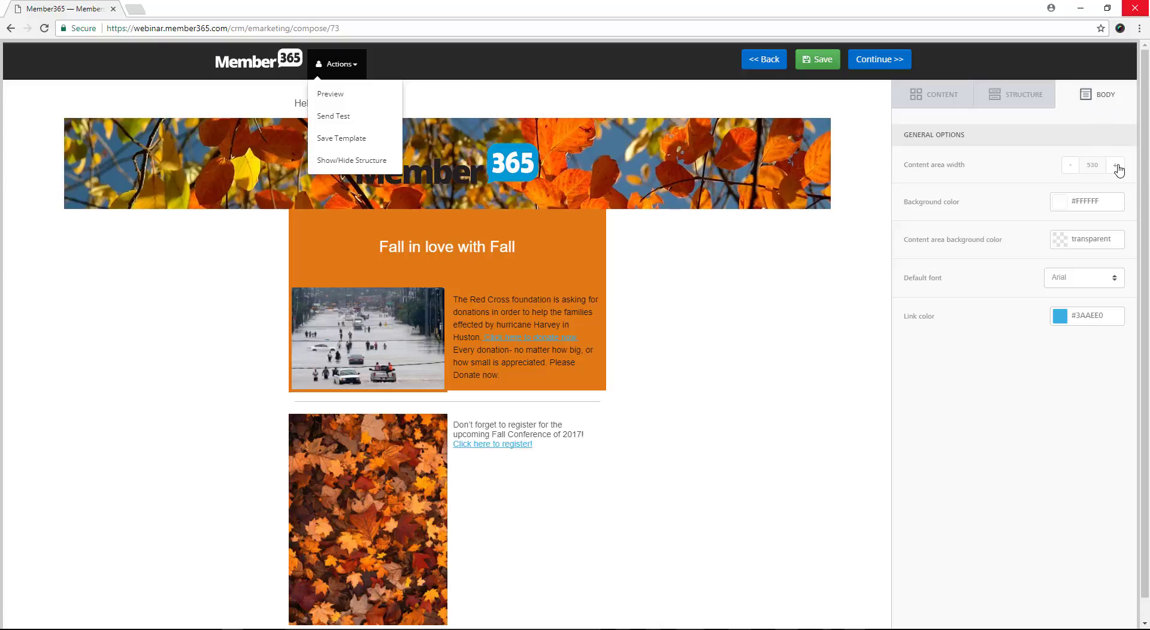
{"action": "left_click", "coordinate": [1118, 168]}
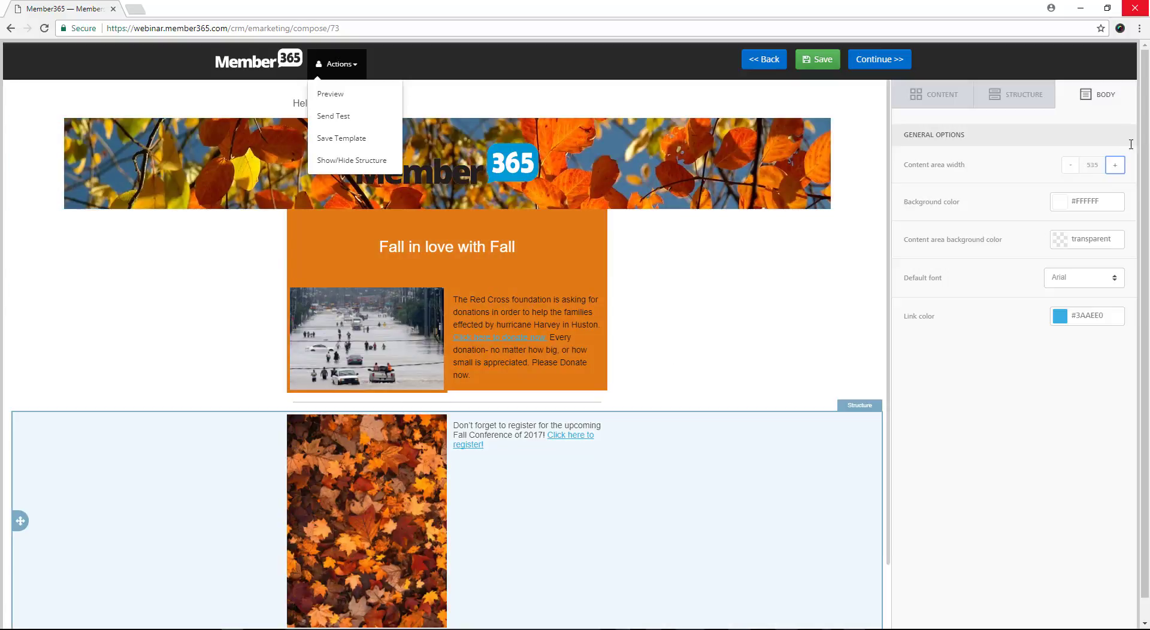
{"action": "left_click", "coordinate": [1115, 167]}
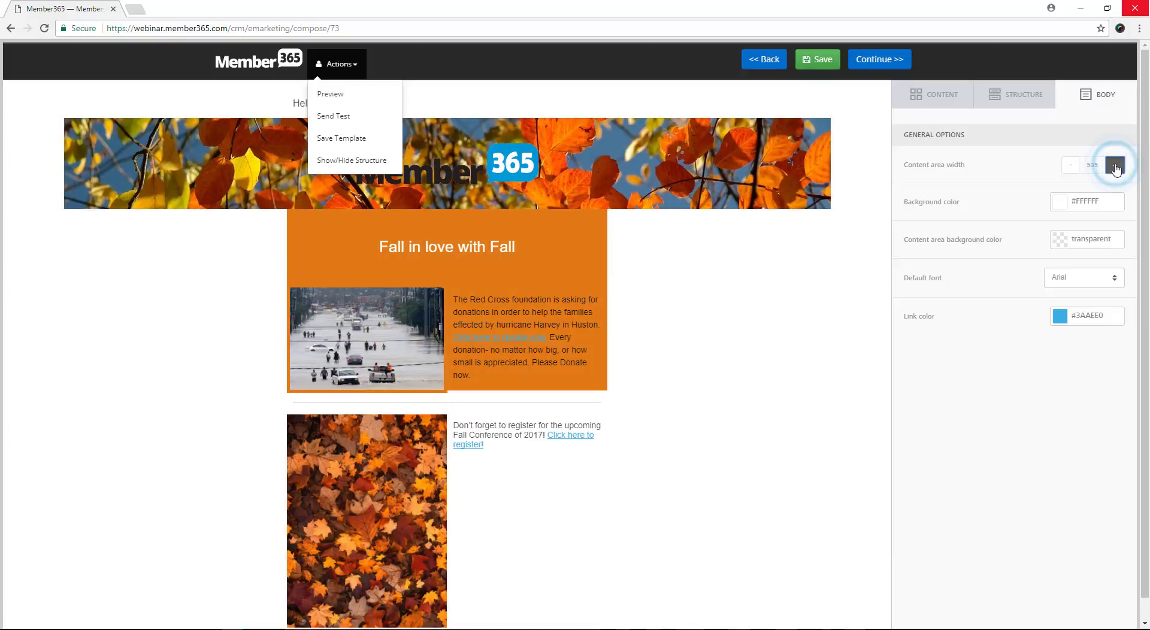
{"action": "left_click", "coordinate": [1115, 168]}
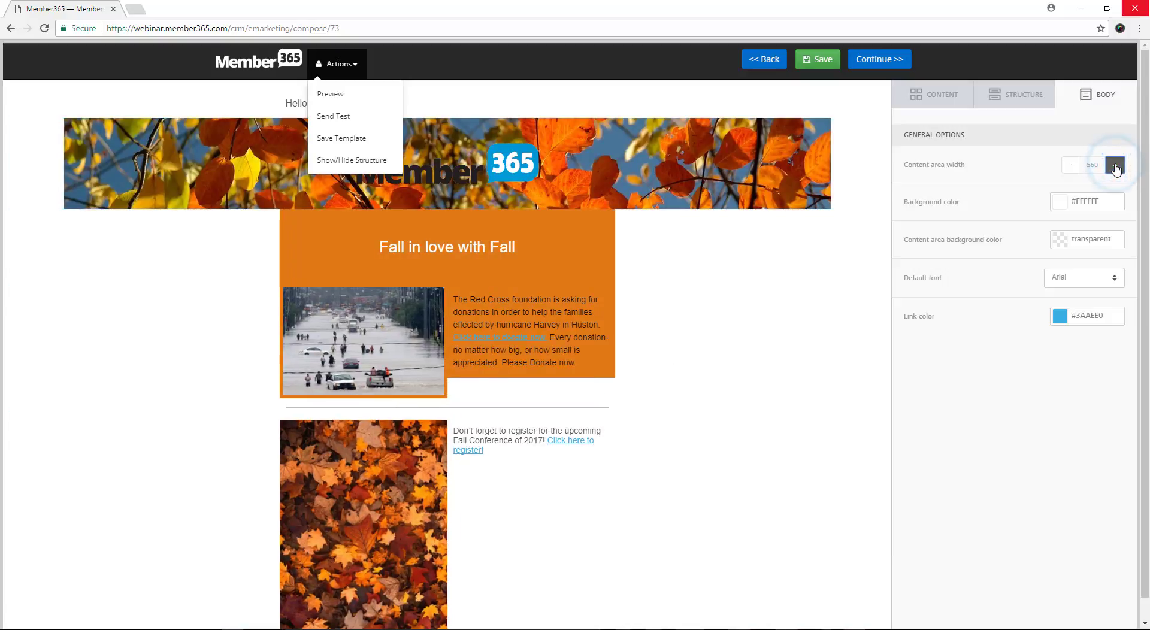
{"action": "left_click", "coordinate": [1115, 168]}
{"action": "left_click", "coordinate": [1070, 174]}
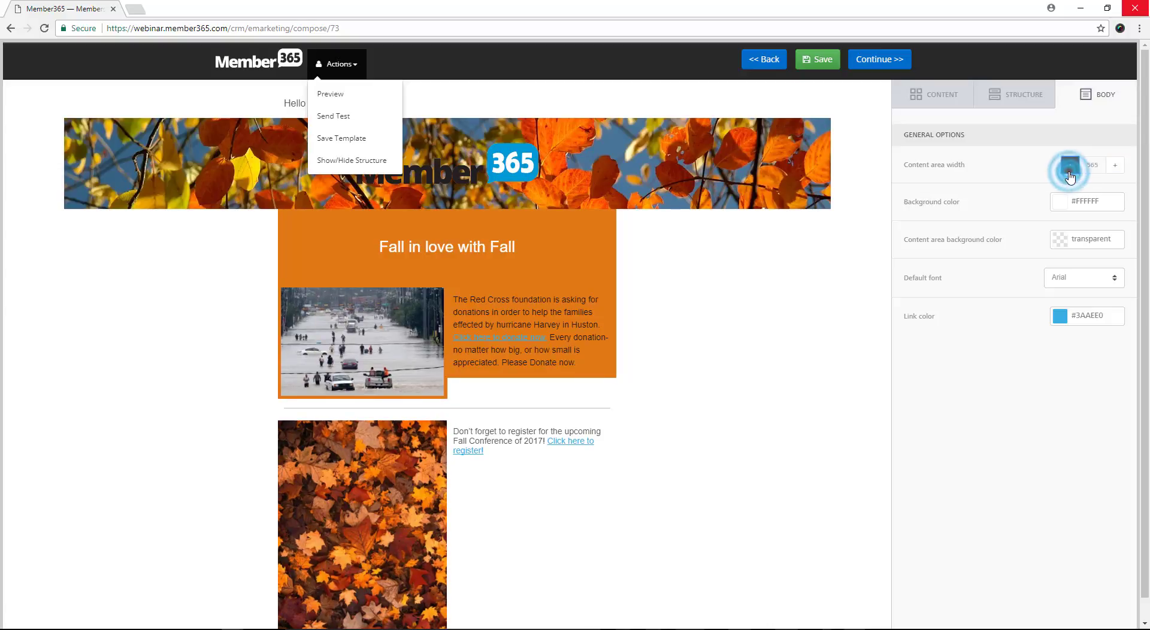
{"action": "left_click", "coordinate": [1069, 174]}
{"action": "left_click", "coordinate": [1070, 175]}
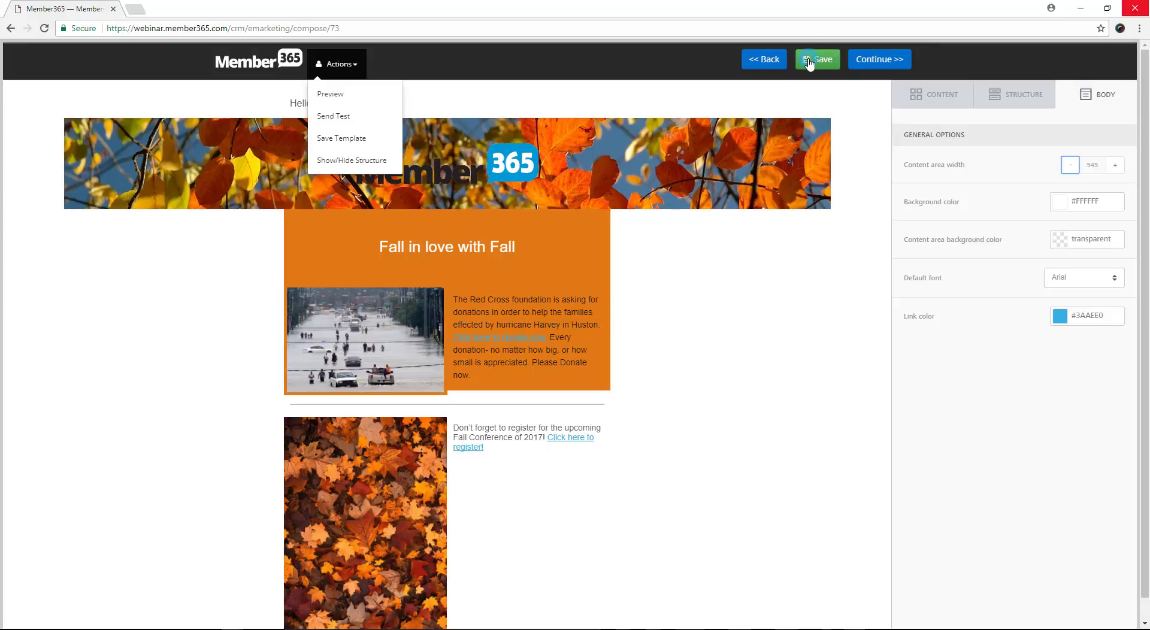
{"action": "left_click", "coordinate": [810, 61]}
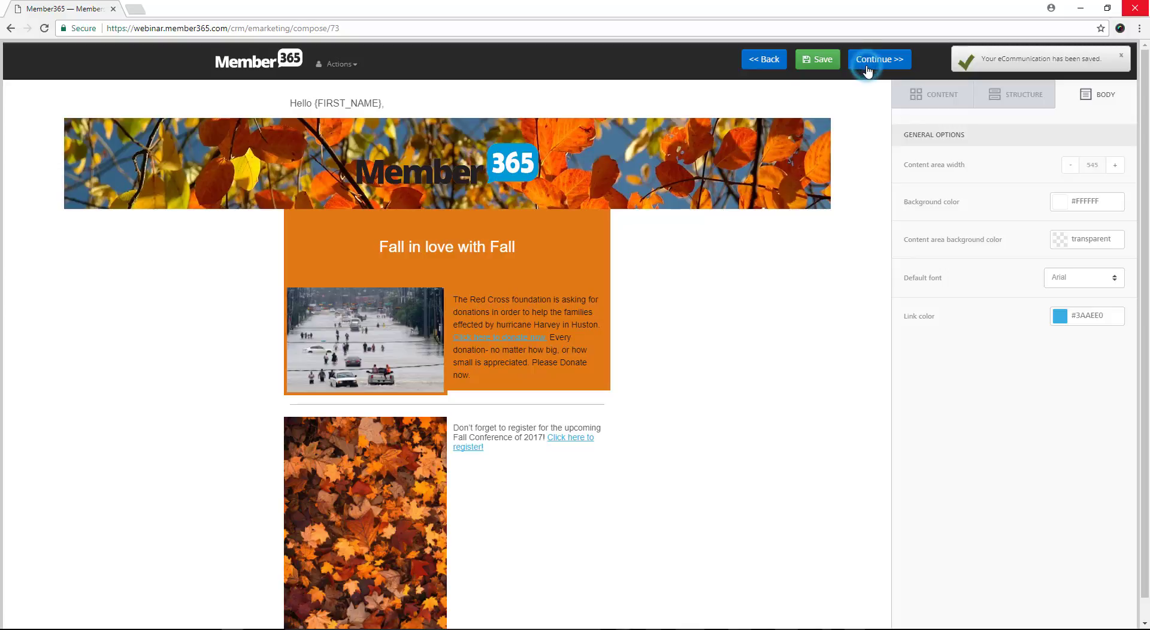
Continue to the recipients stage, look through the shared lists and additional recipients, and select the "Me, Myself and I" list from the own lists.
{"action": "left_click", "coordinate": [867, 65]}
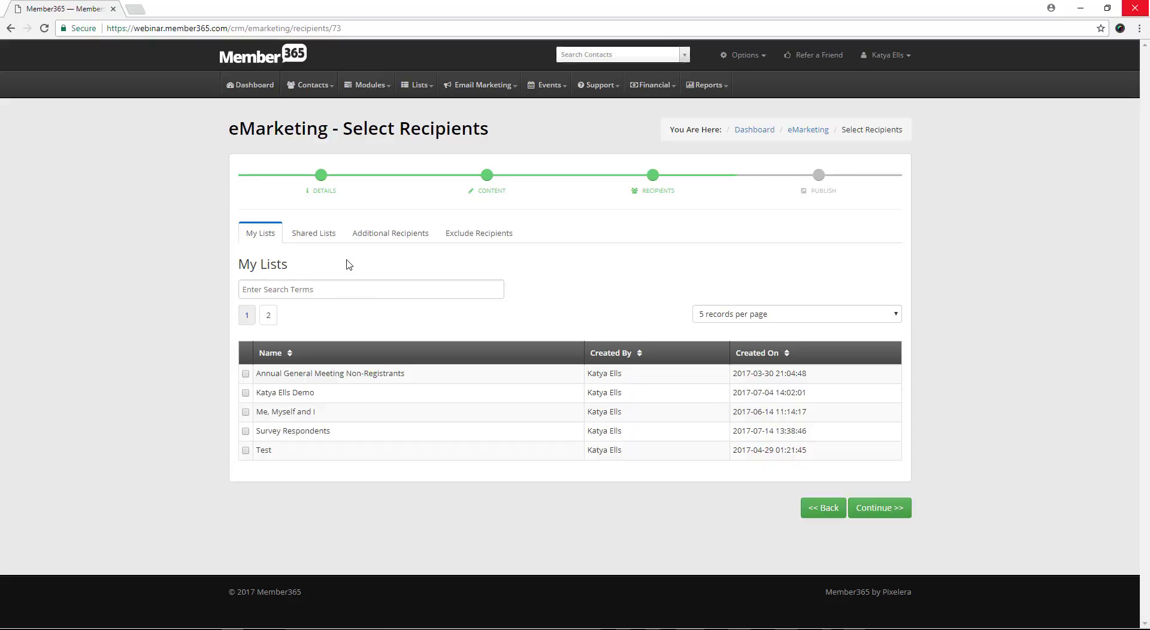
{"action": "left_click", "coordinate": [311, 237]}
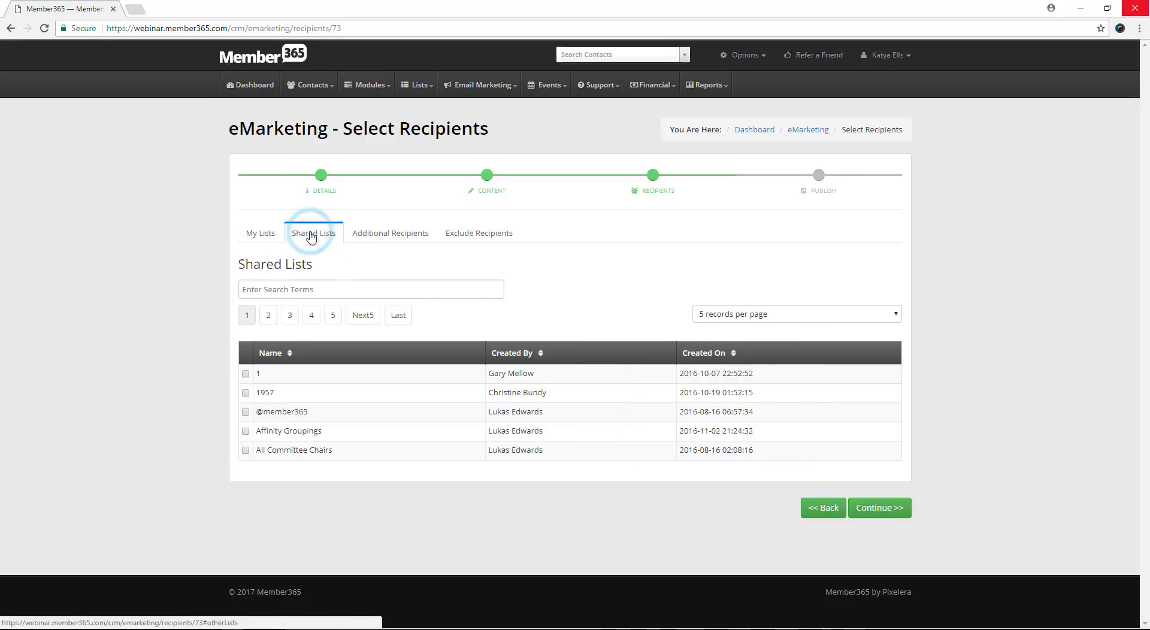
{"action": "left_click", "coordinate": [382, 238]}
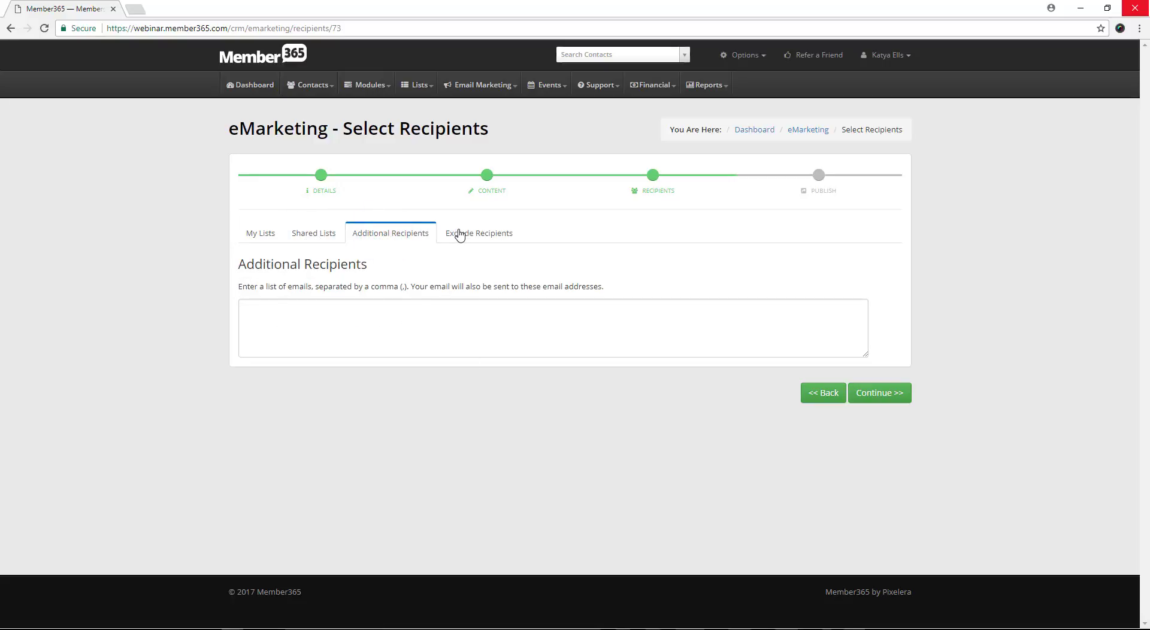
{"action": "left_click", "coordinate": [261, 234]}
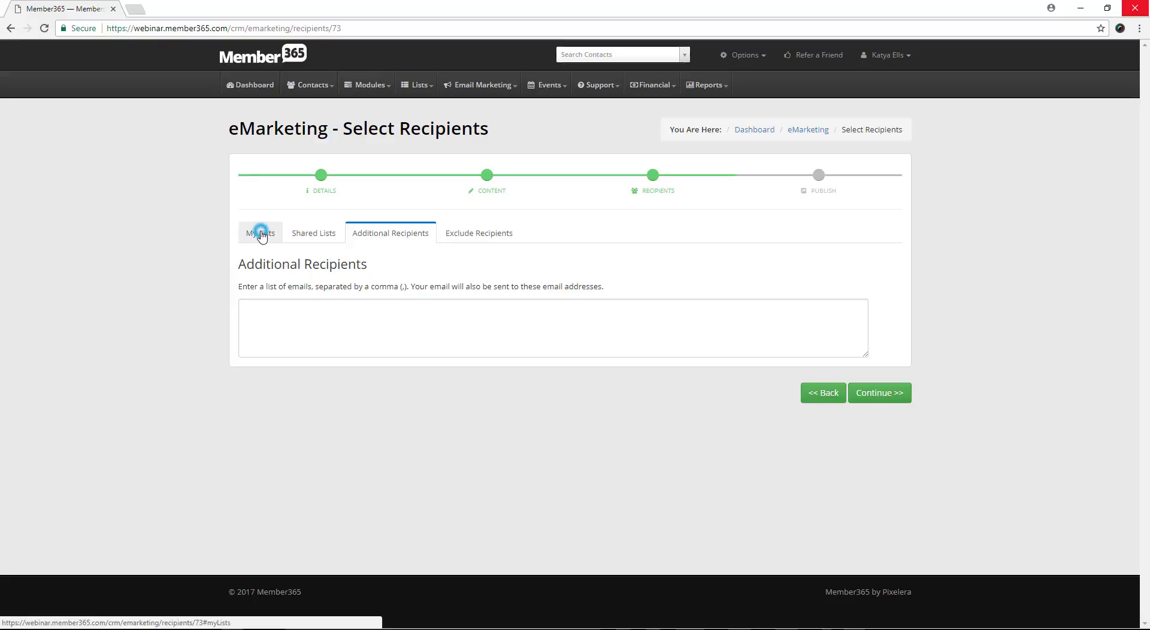
{"action": "left_click", "coordinate": [245, 412]}
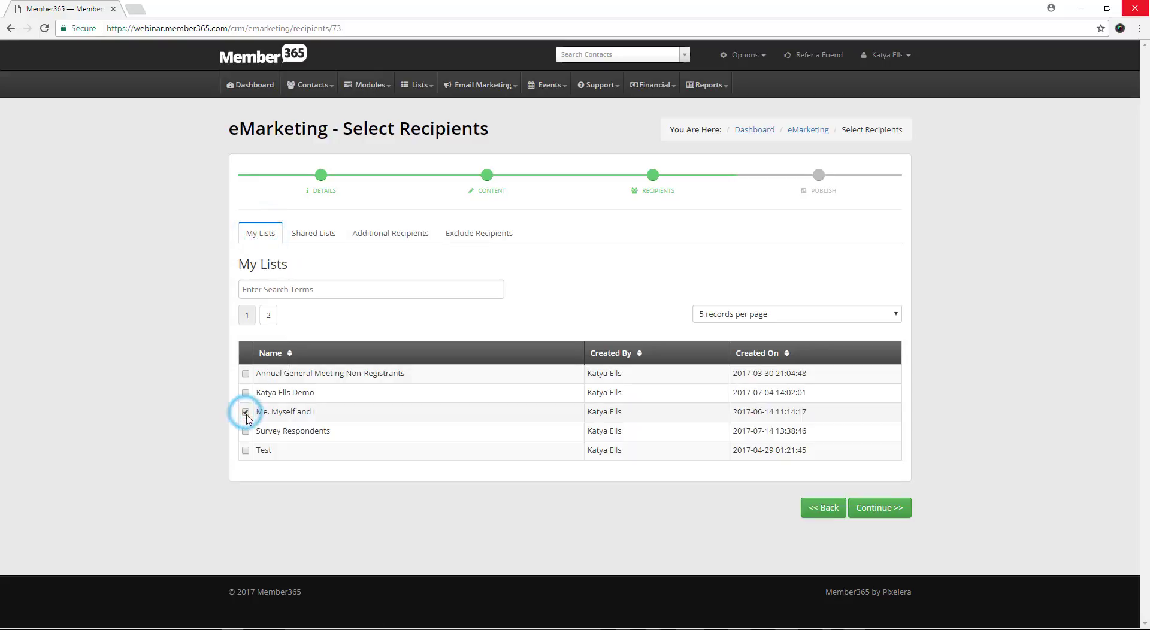
Continue to the publish stage and turn on tracking for both the Red Cross and the Member365 event links.
{"action": "left_click", "coordinate": [891, 514]}
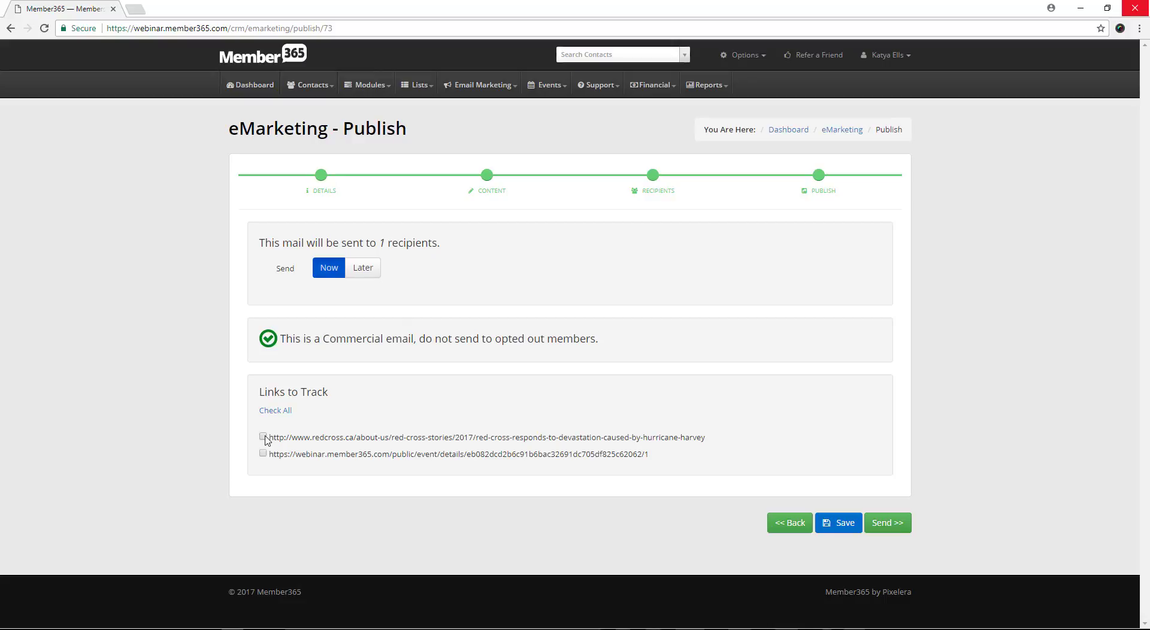
{"action": "left_click", "coordinate": [265, 437]}
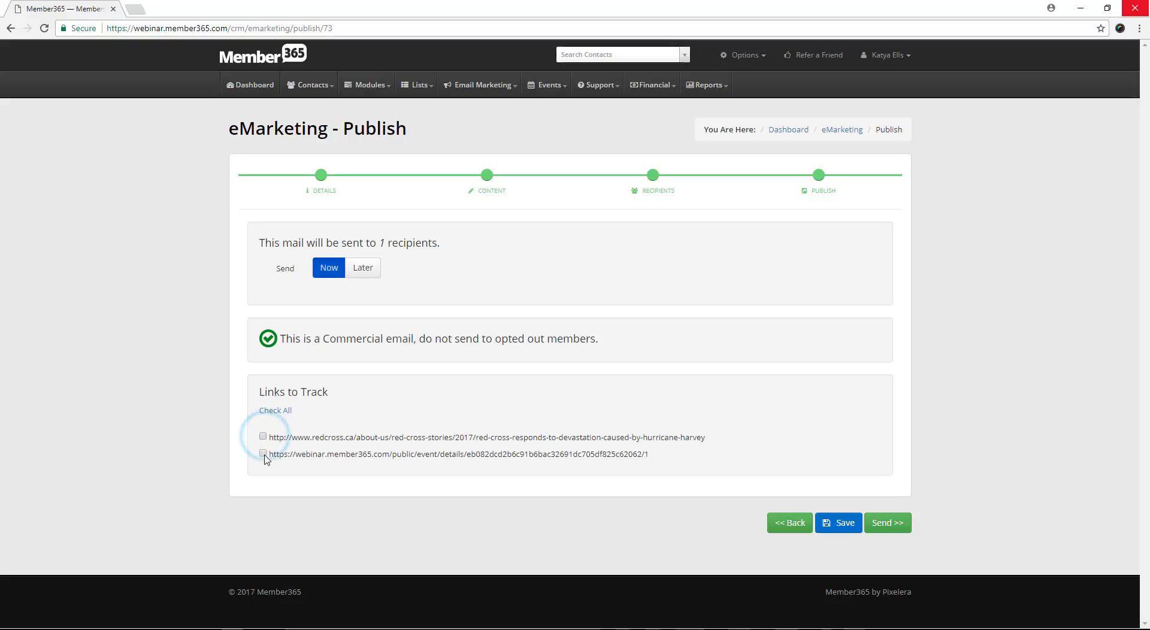
{"action": "left_click", "coordinate": [265, 450]}
Schedule the newsletter to be sent on 2017-09-01.
{"action": "left_click", "coordinate": [366, 266]}
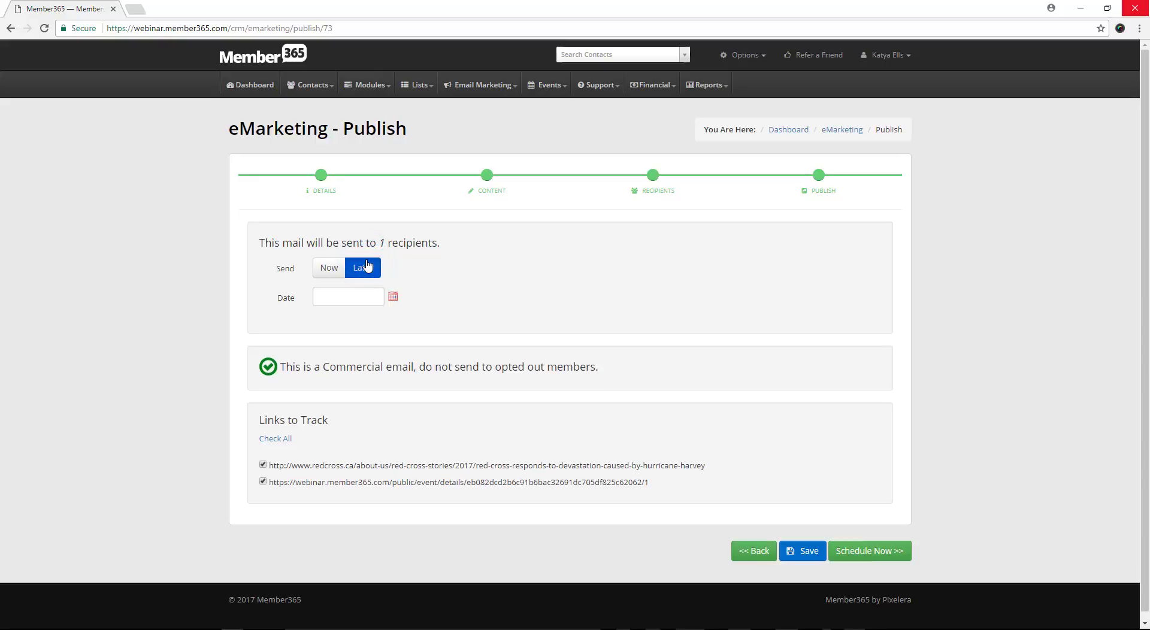
{"action": "left_click", "coordinate": [394, 298]}
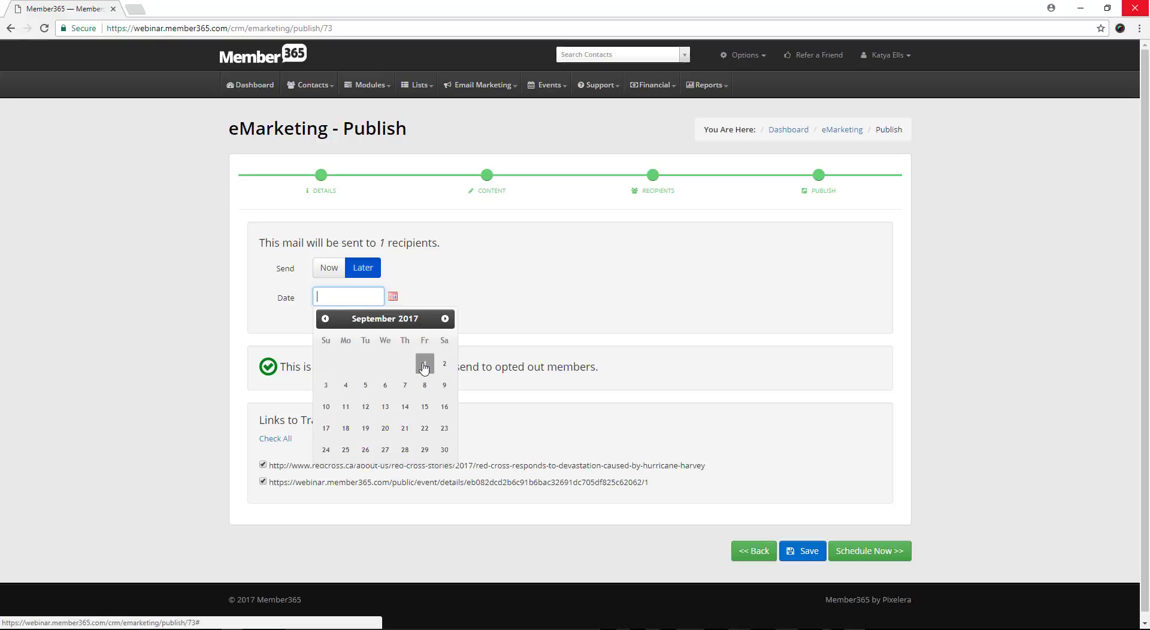
{"action": "left_click", "coordinate": [424, 364]}
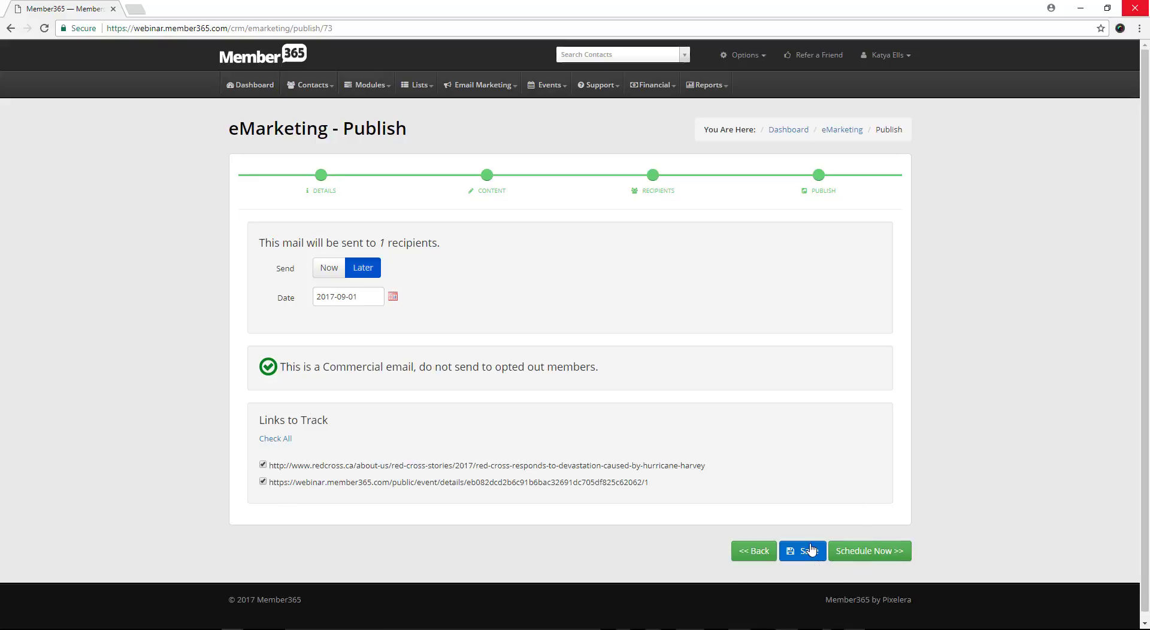
{"action": "left_click", "coordinate": [844, 555]}
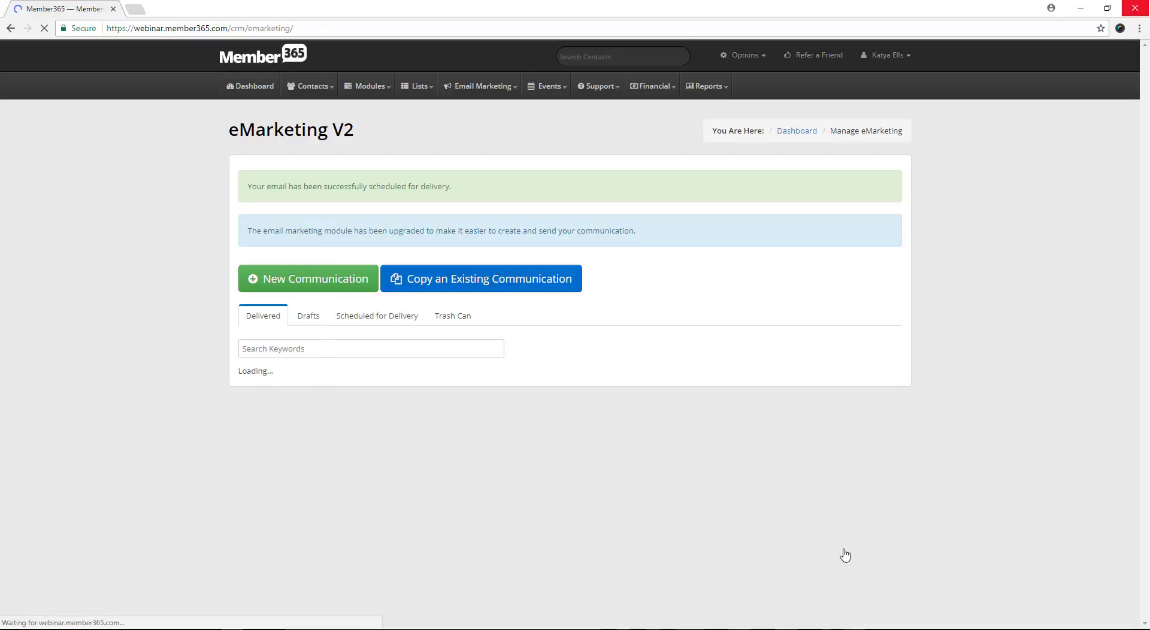
Review the emails scheduled for delivery and the list of delivered emails with their recipients, opens and clicks.
{"action": "left_click", "coordinate": [366, 314]}
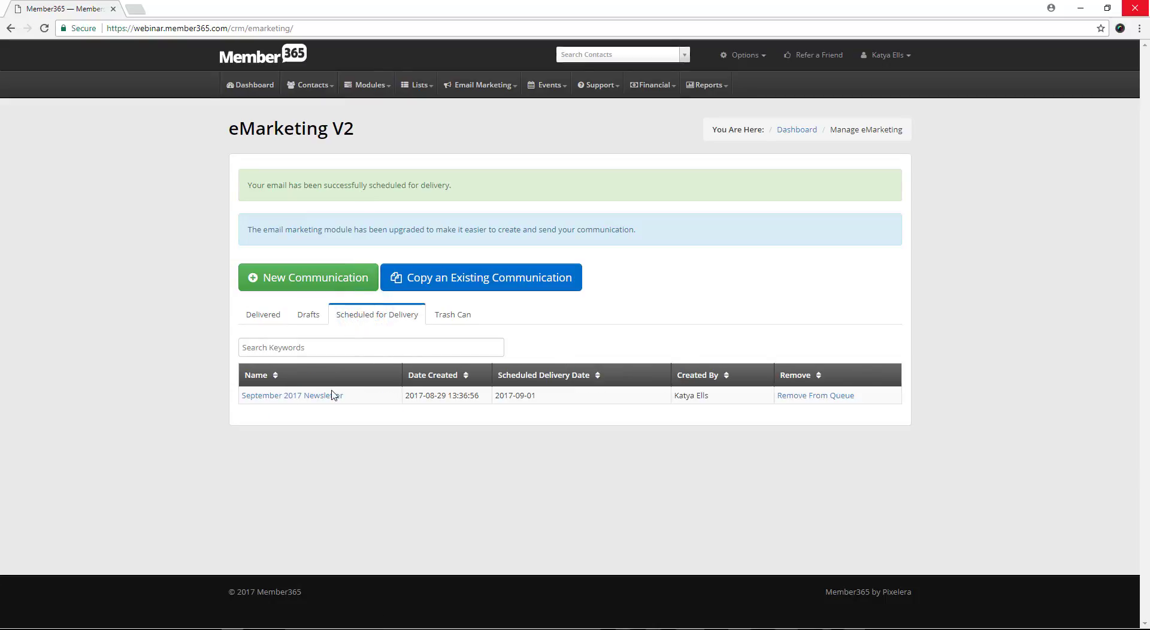
{"action": "left_click", "coordinate": [272, 313]}
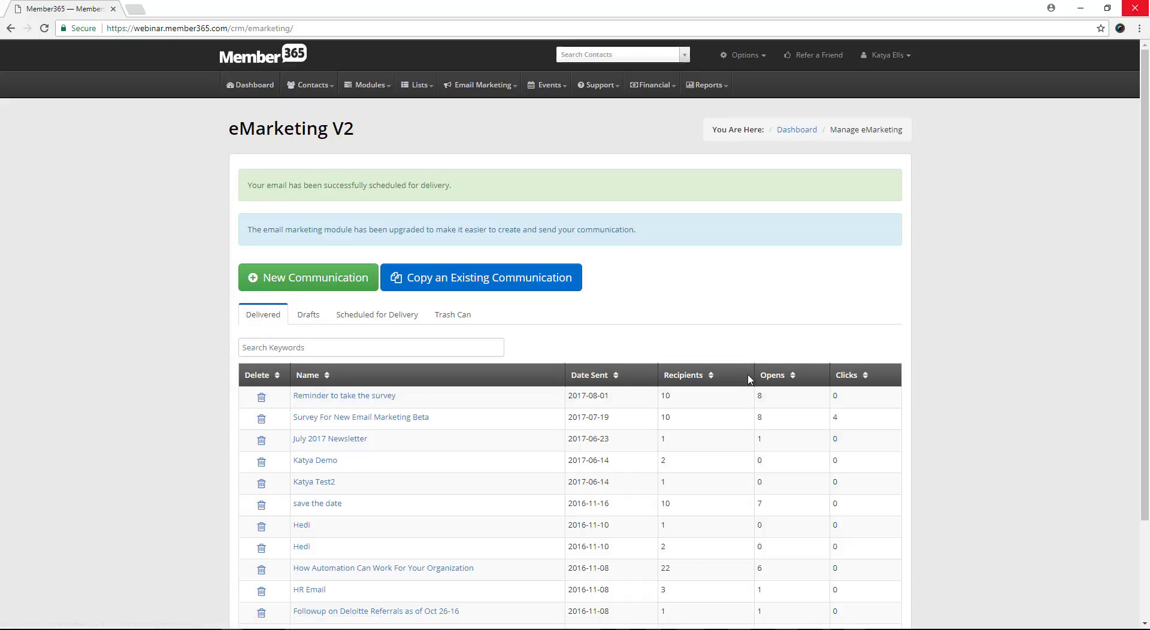
{"action": "left_click", "coordinate": [512, 90]}
{"action": "left_click", "coordinate": [272, 311]}
{"action": "left_click", "coordinate": [360, 417]}
{"action": "scroll", "coordinate": [719, 485], "scroll_direction": "down", "scroll_amount": 1}
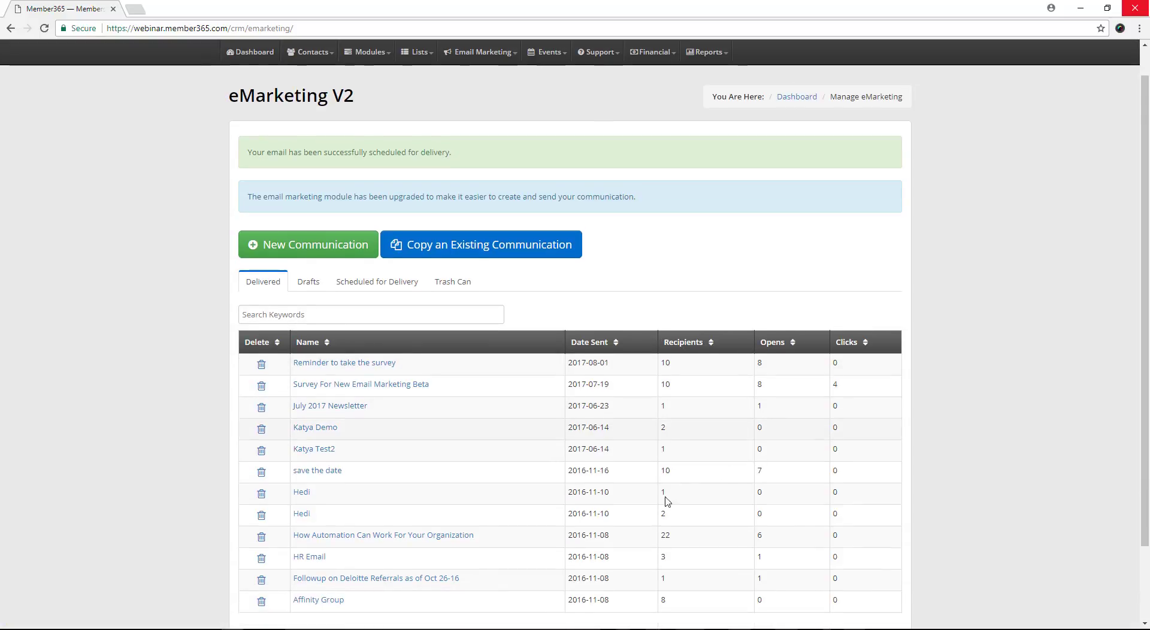
Examine the analytics of the delivered "save the date" email, from the unique opens chart to the per-recipient table, and return to the dashboard.
{"action": "left_click", "coordinate": [333, 445]}
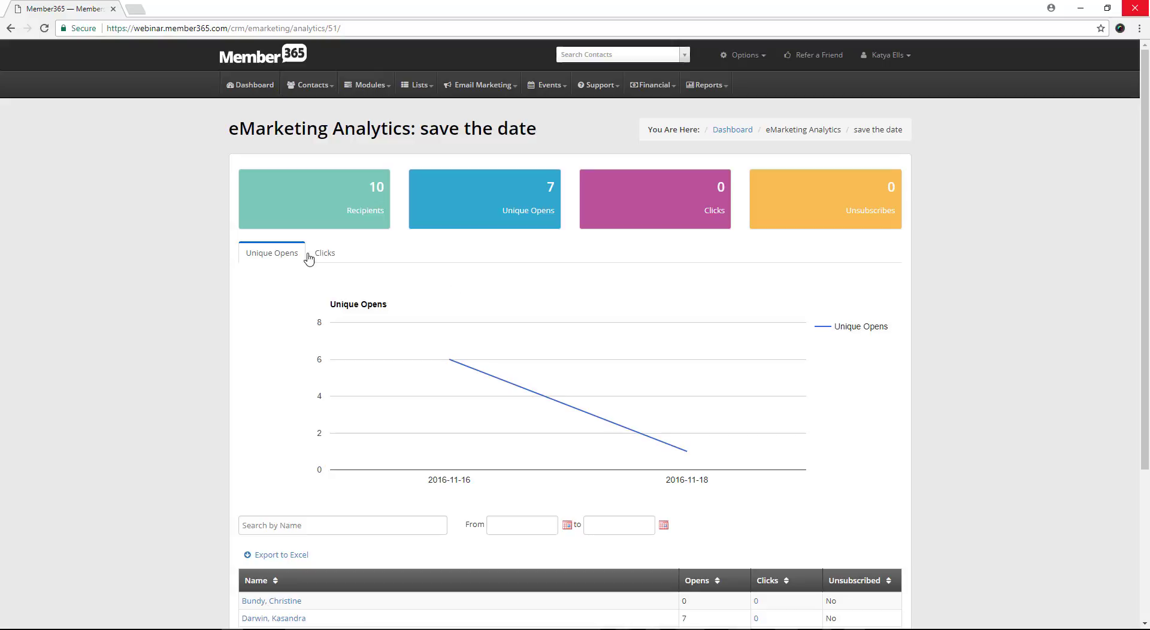
{"action": "scroll", "coordinate": [322, 236], "scroll_direction": "down", "scroll_amount": 2}
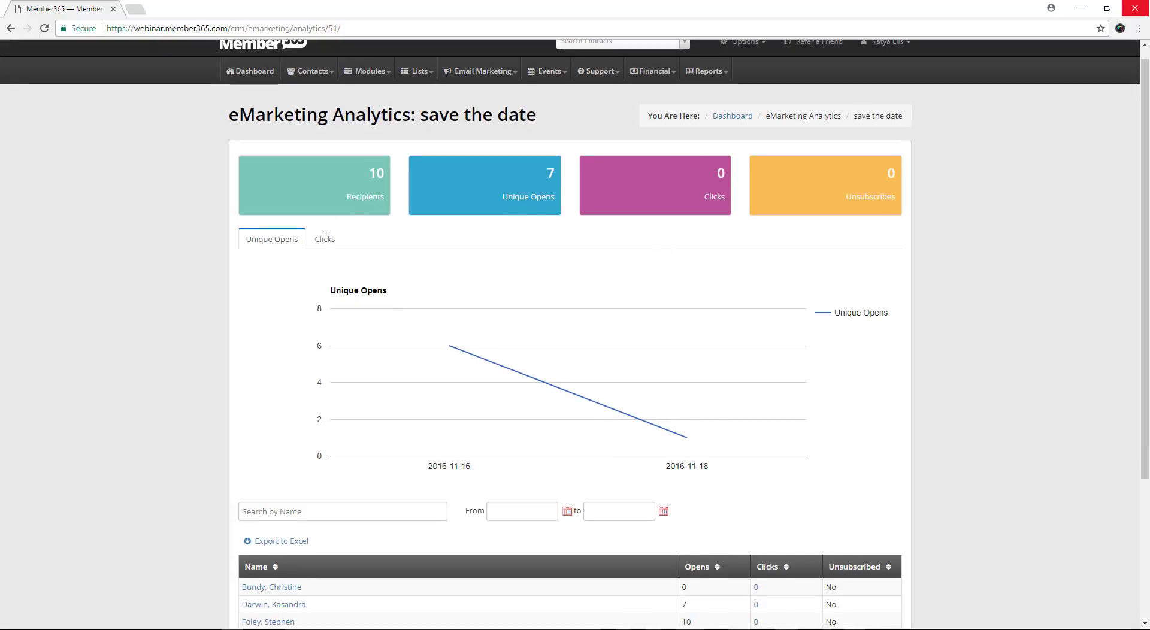
{"action": "scroll", "coordinate": [363, 306], "scroll_direction": "down", "scroll_amount": 2}
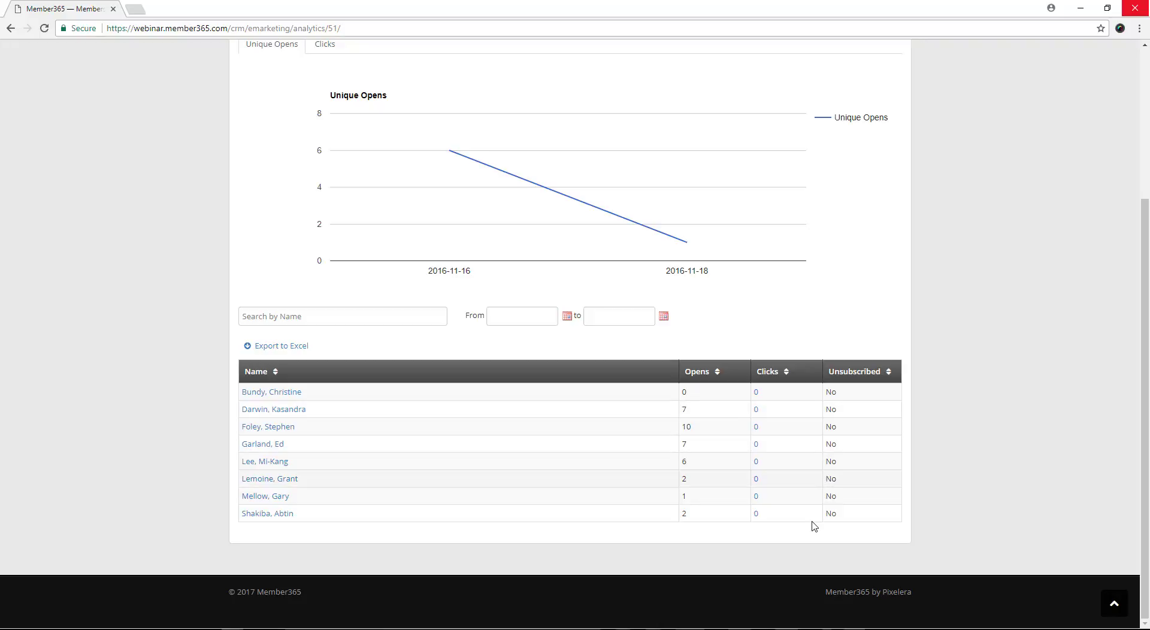
{"action": "scroll", "coordinate": [805, 523], "scroll_direction": "up", "scroll_amount": 3}
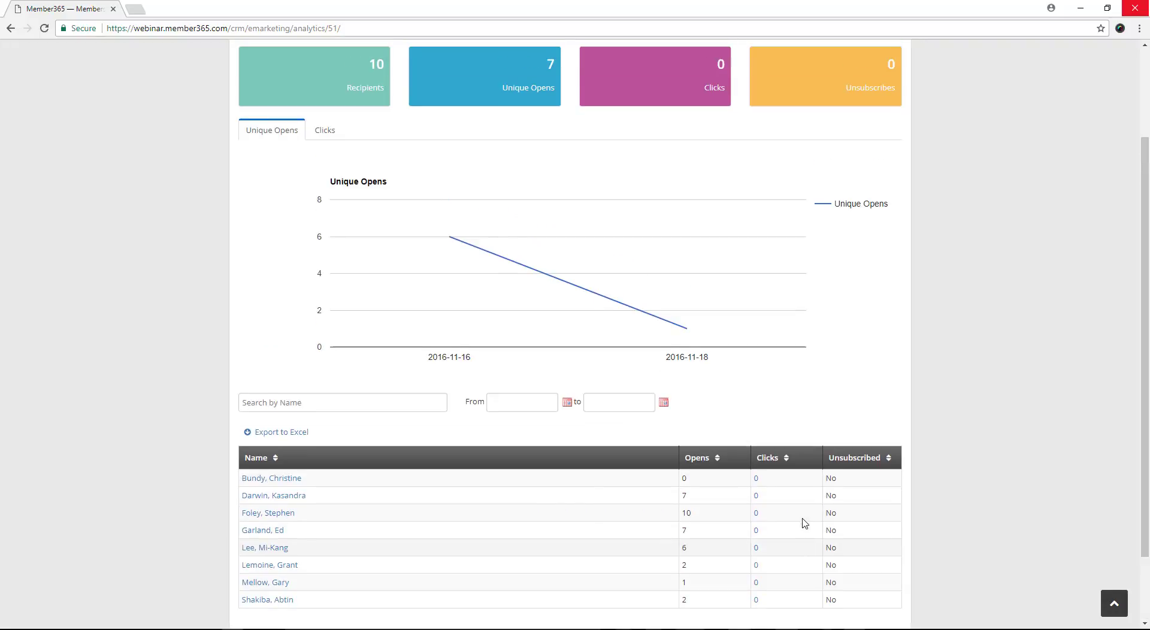
{"action": "scroll", "coordinate": [767, 443], "scroll_direction": "up", "scroll_amount": 1}
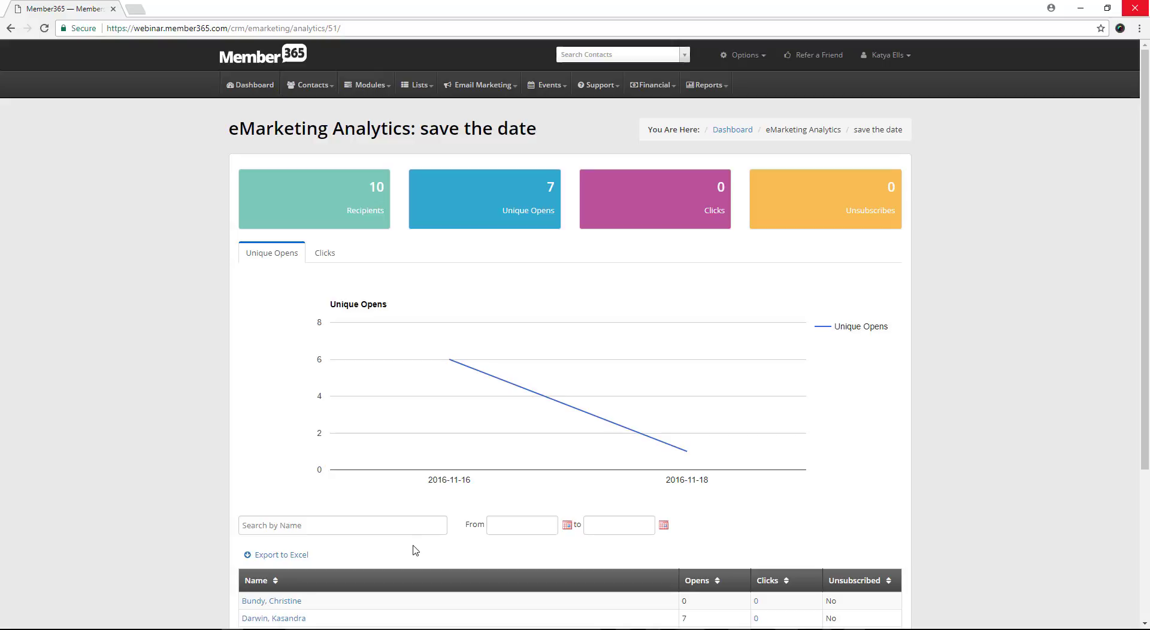
{"action": "left_click", "coordinate": [242, 85]}
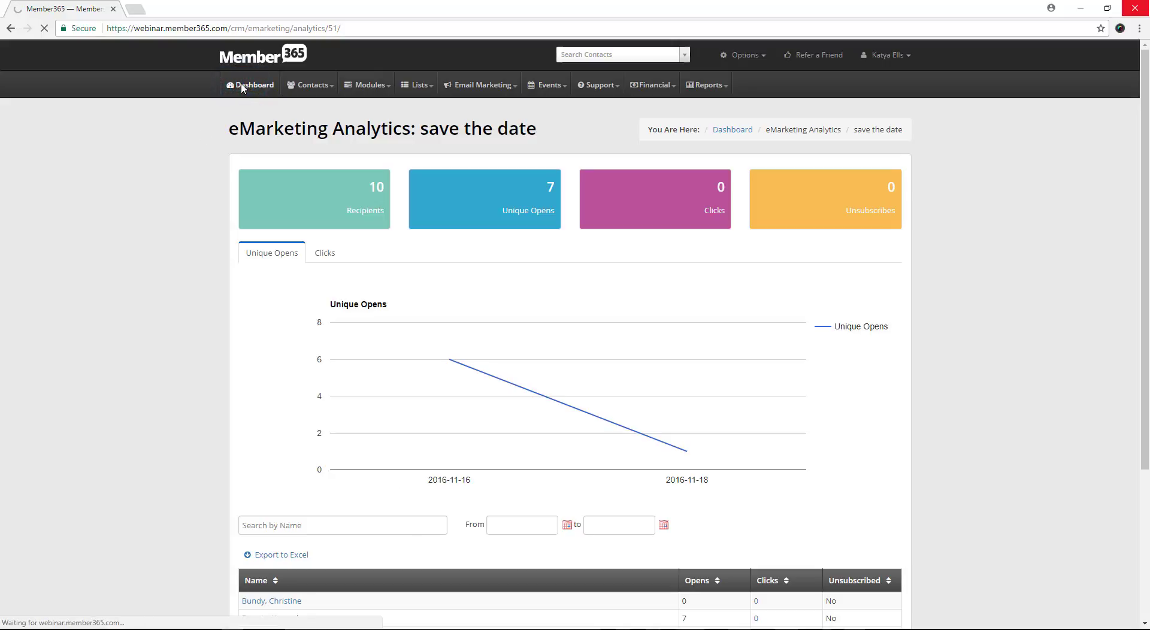